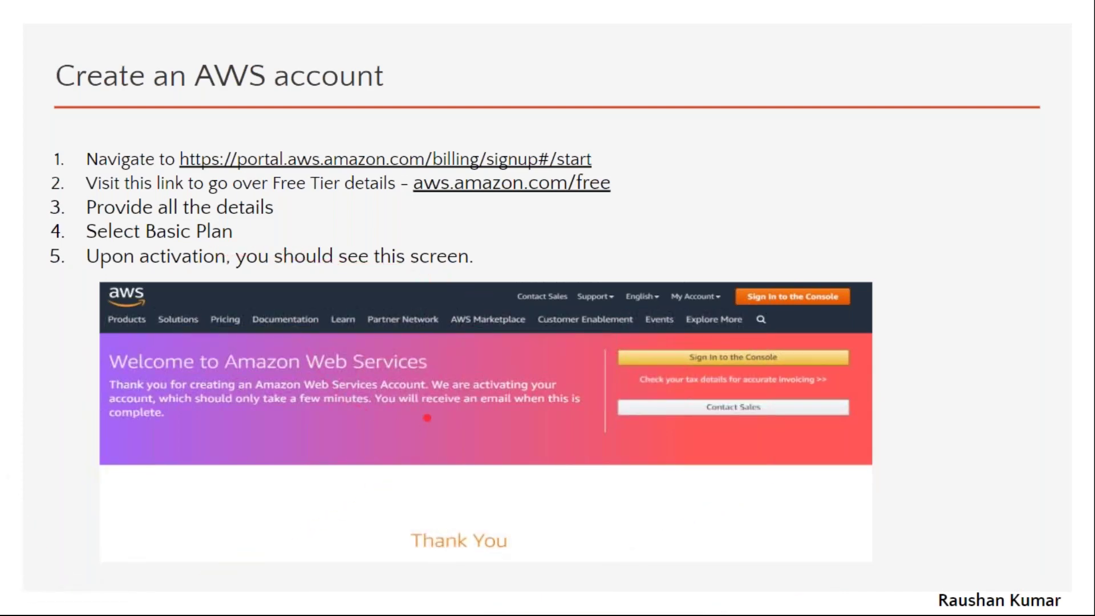
Step: Leave the slideshow and load google.com in place of the Azure tab
key(alt+Tab)
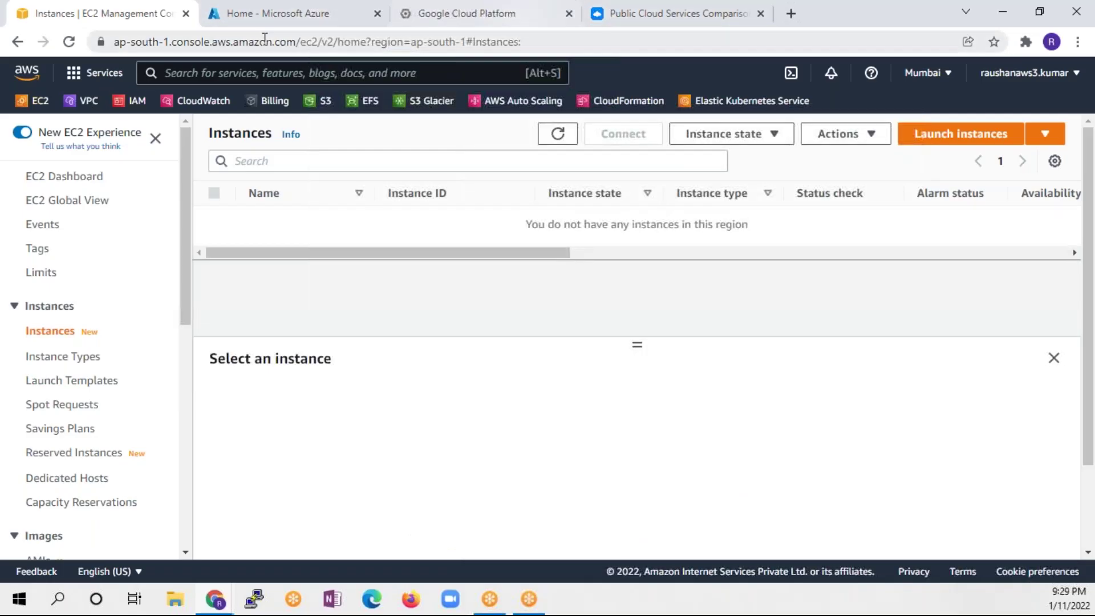
click(273, 13)
click(274, 42)
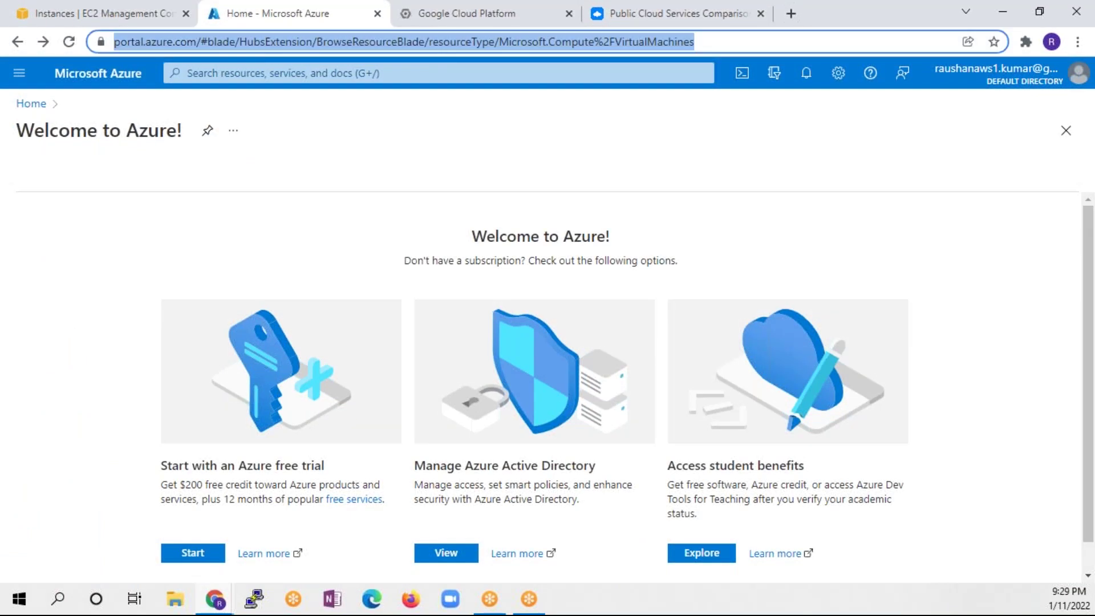
text(f)
key(BackSpace)
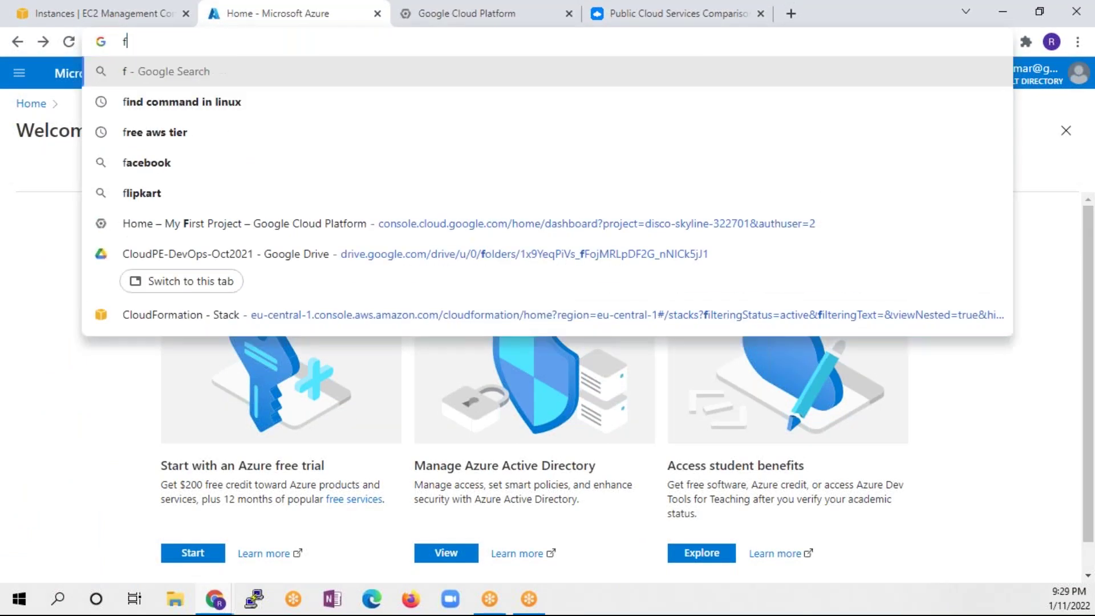
text(g)
key(BackSpace)
key(BackSpace)
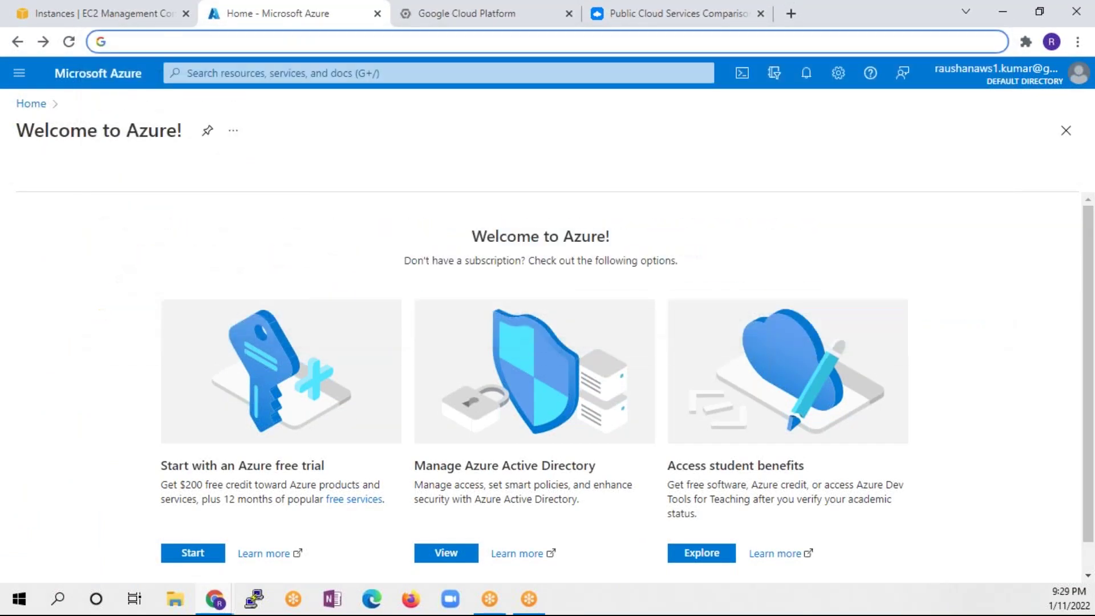
text(g)
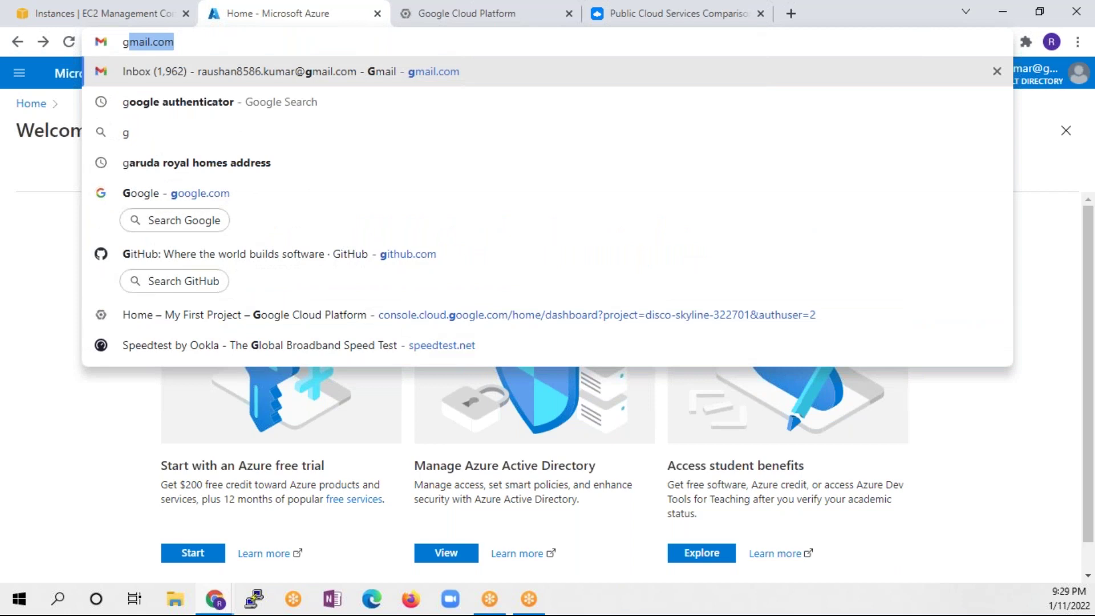
text(oogle.com)
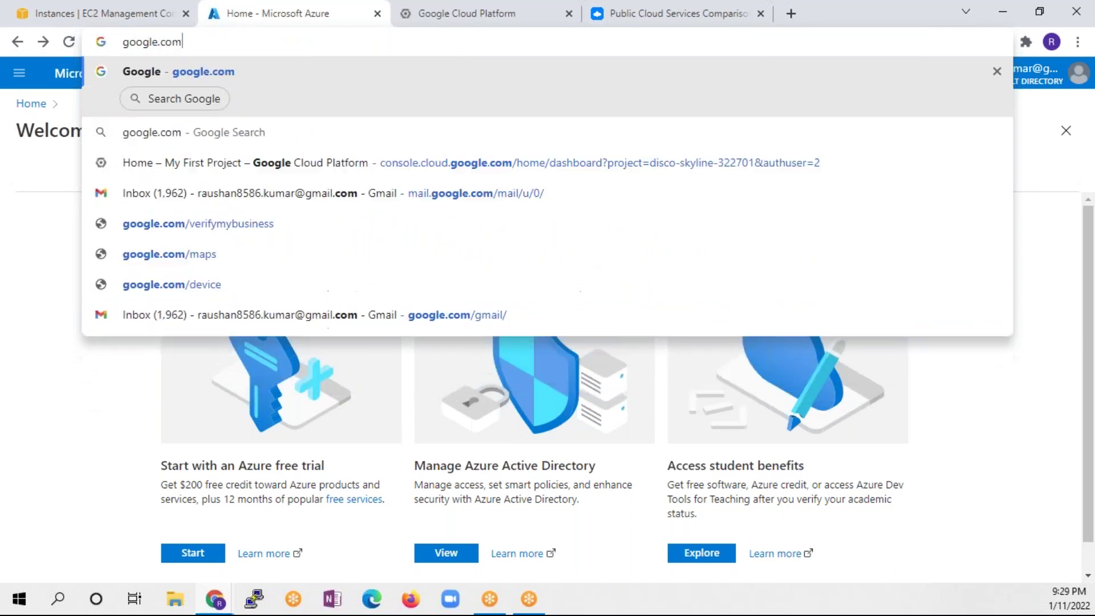
key(Return)
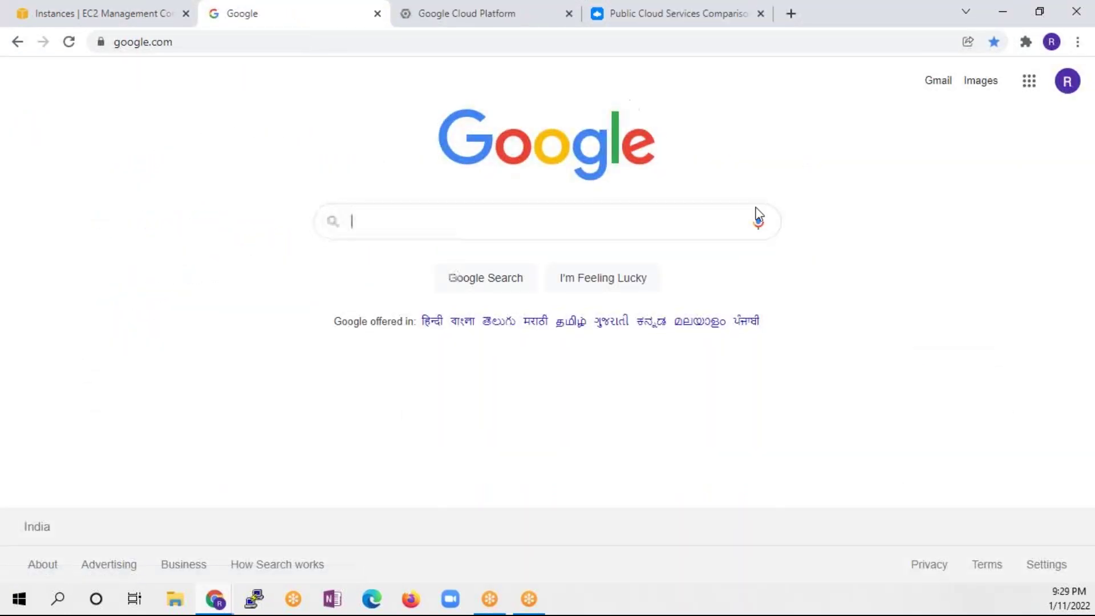
Step: Search Google for 'aws free tier', then return the EC2 tab to the AWS console home
click(377, 221)
text(awsfree)
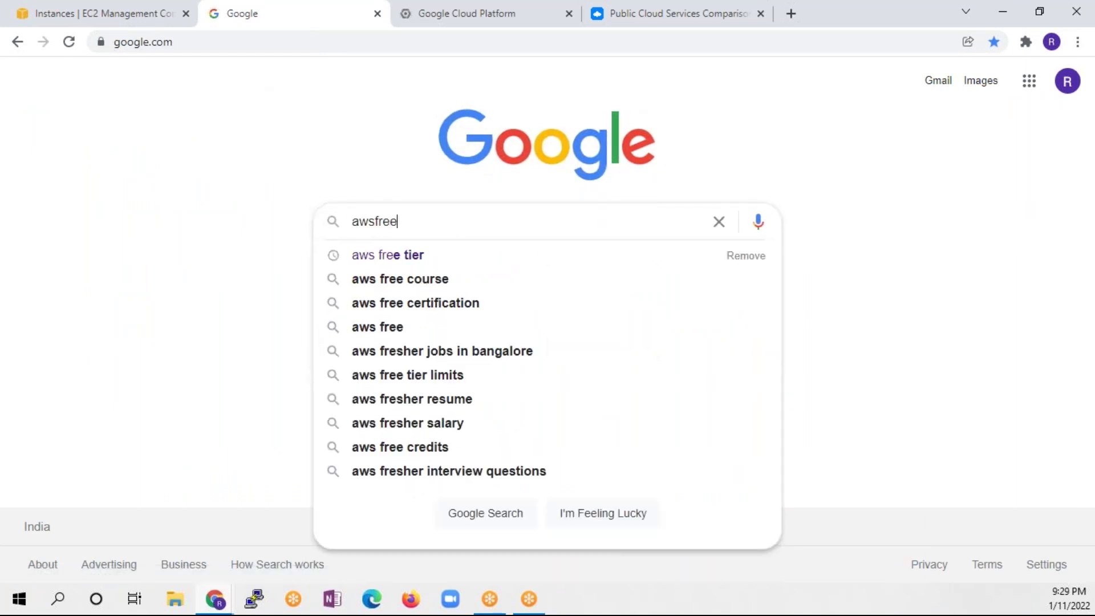
click(412, 260)
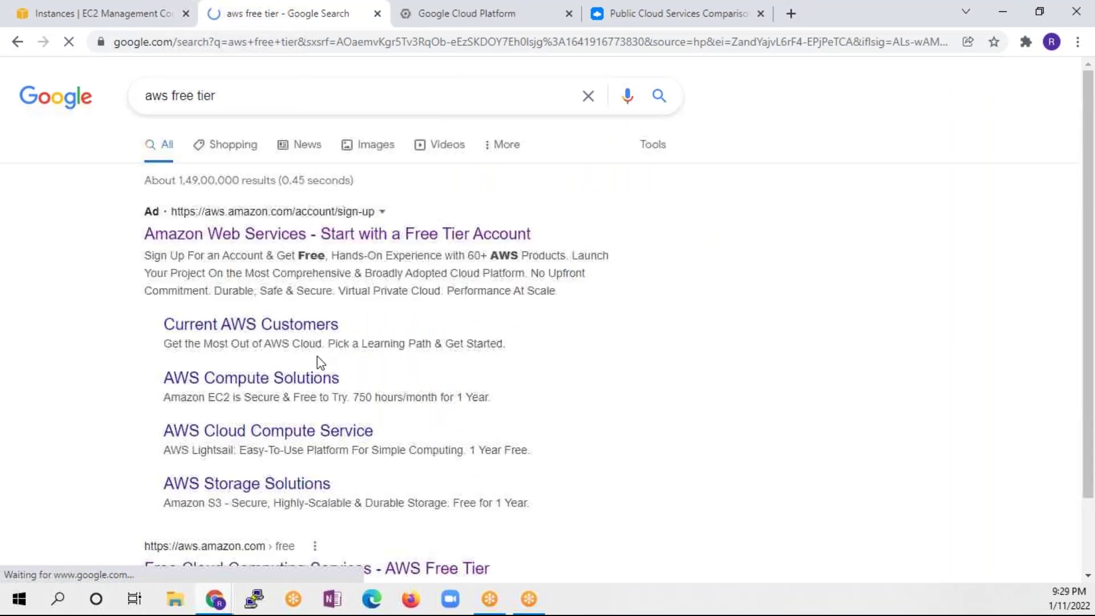
click(118, 12)
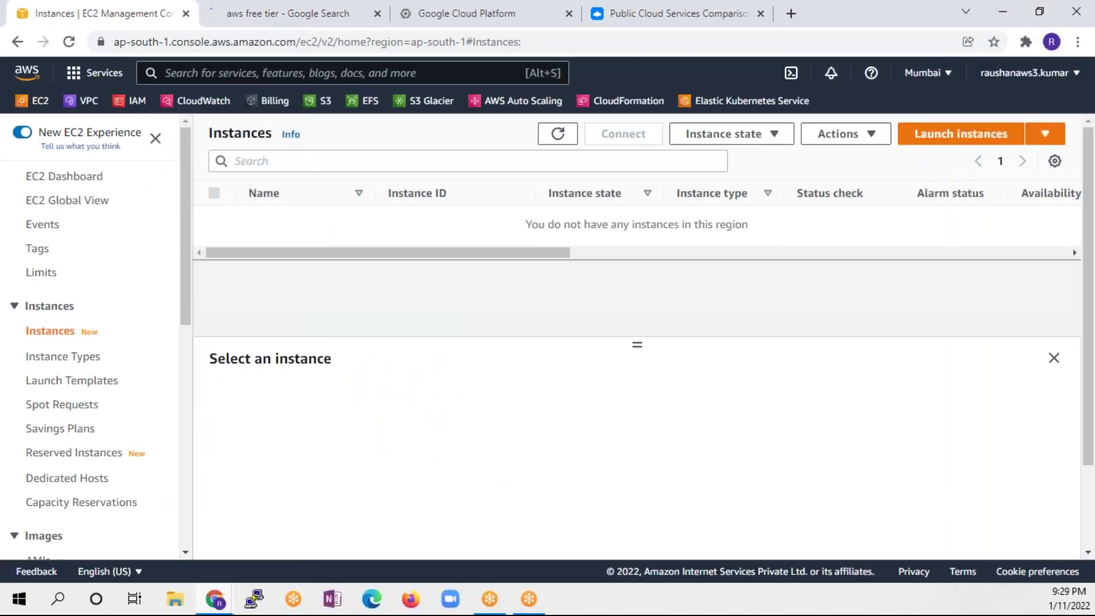
click(26, 73)
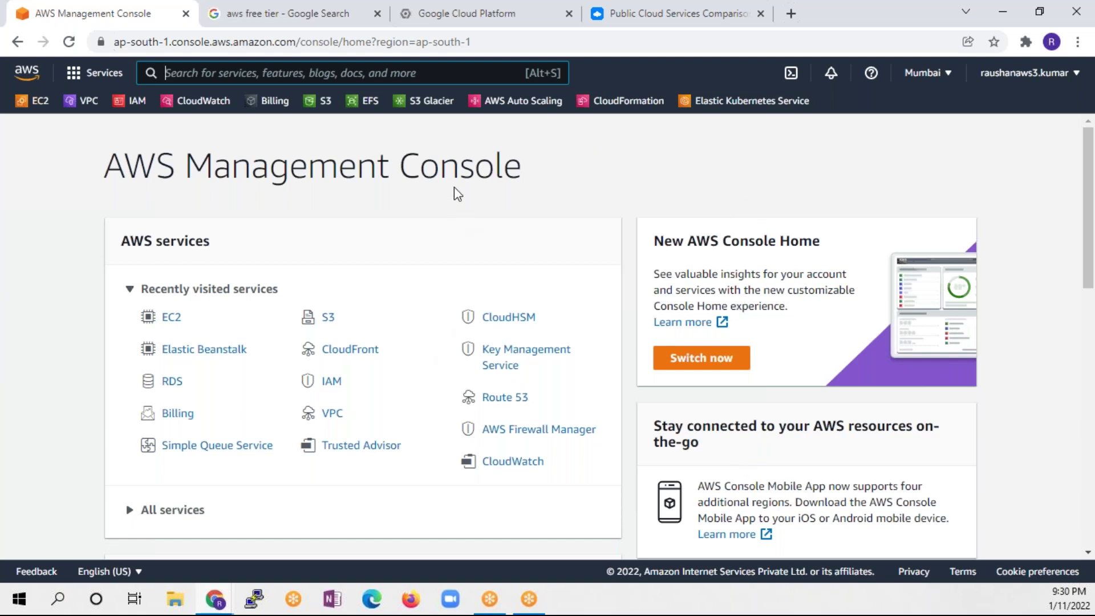
Step: Open the 'Free Cloud Computing Services - AWS Free Tier' link from the Google results
click(300, 20)
click(244, 105)
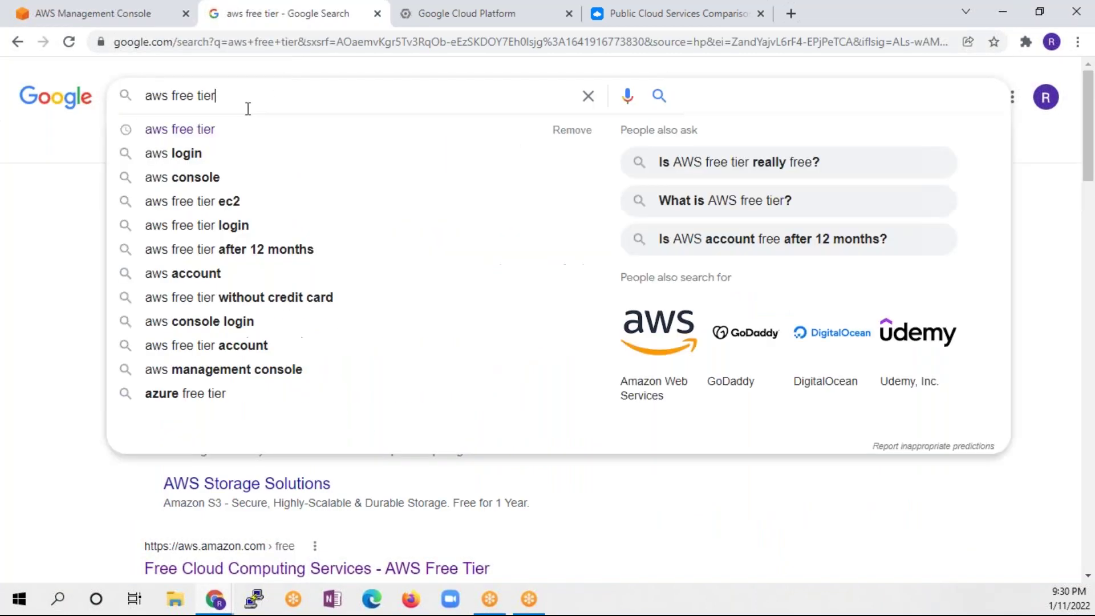
click(66, 230)
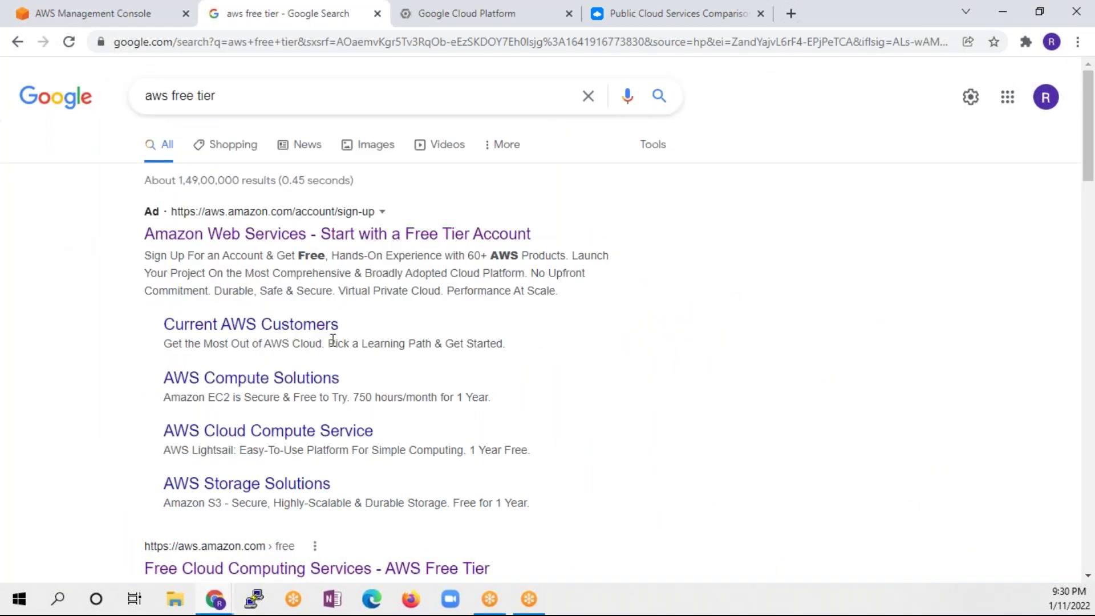
scroll(334, 340, down, 3)
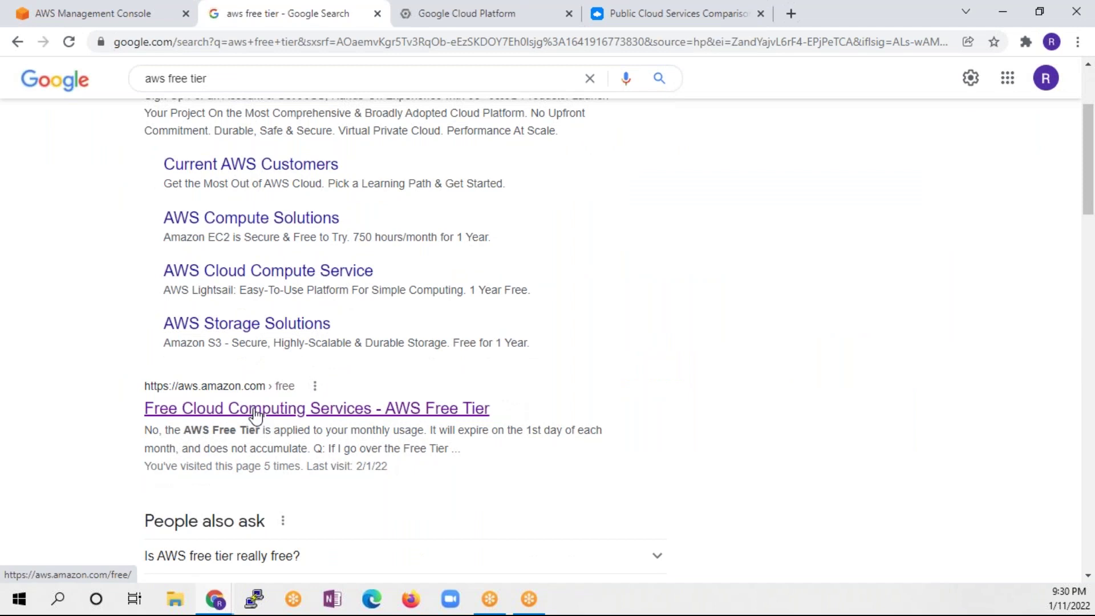
click(262, 412)
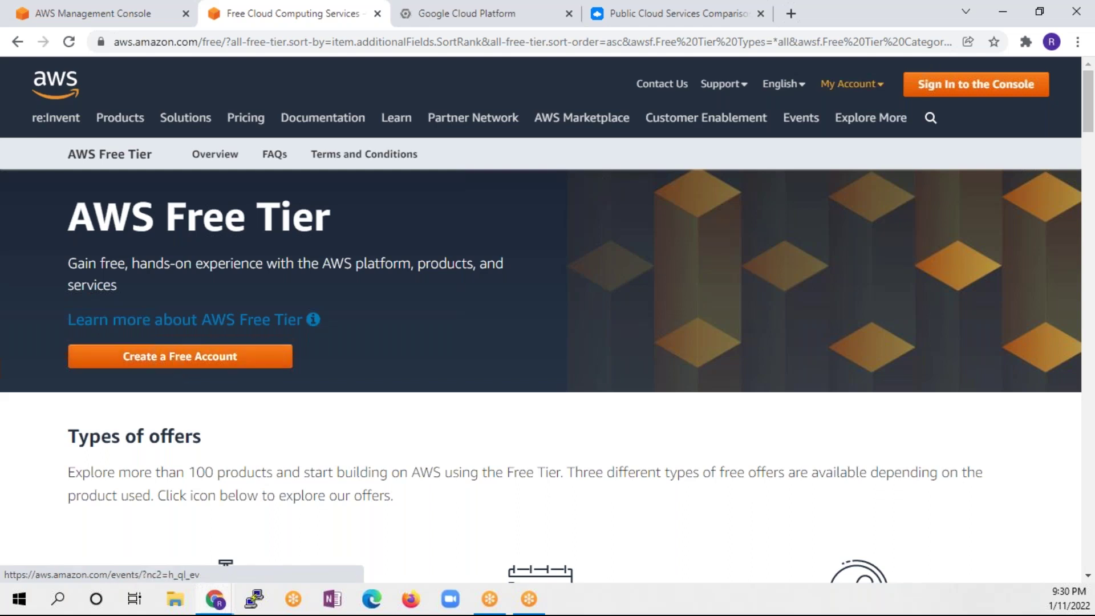
Step: In a new Incognito window, search Google for 'aws free tier' and open the AWS Free Tier result
click(1078, 43)
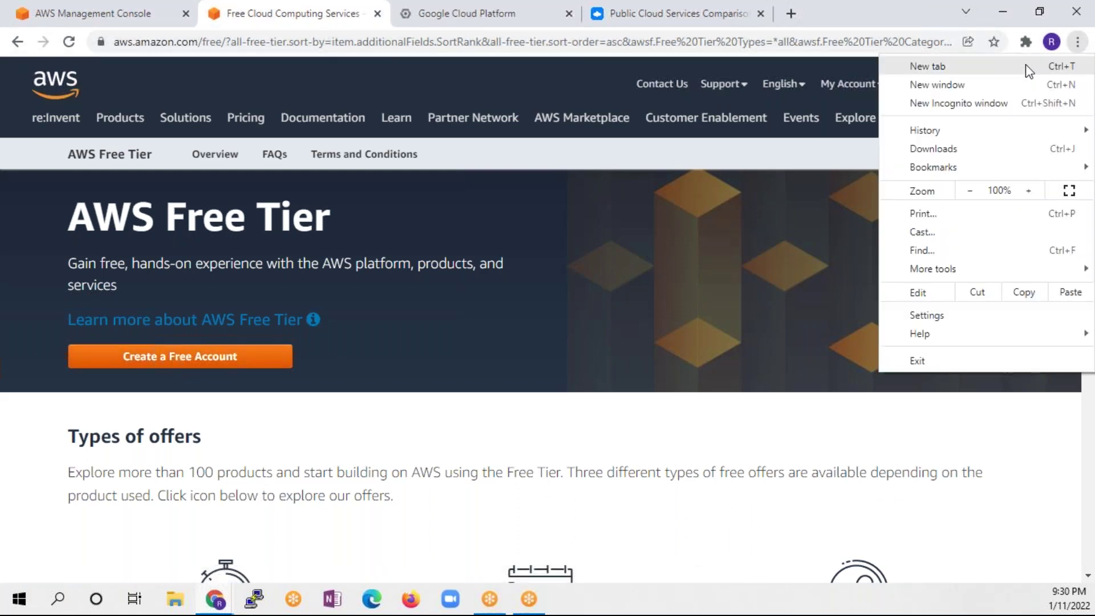
click(992, 110)
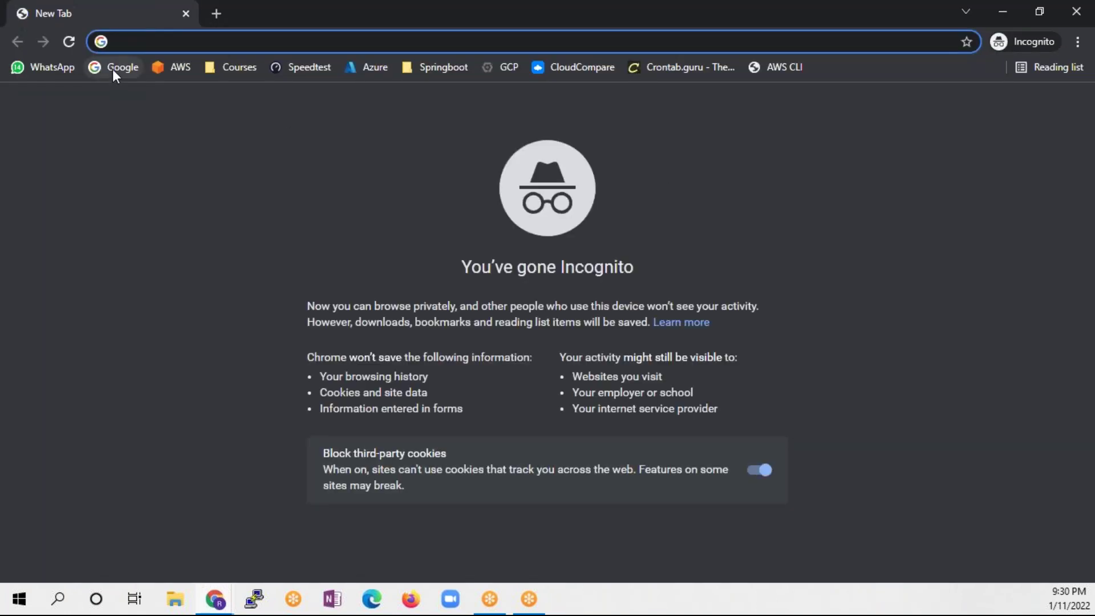
click(112, 68)
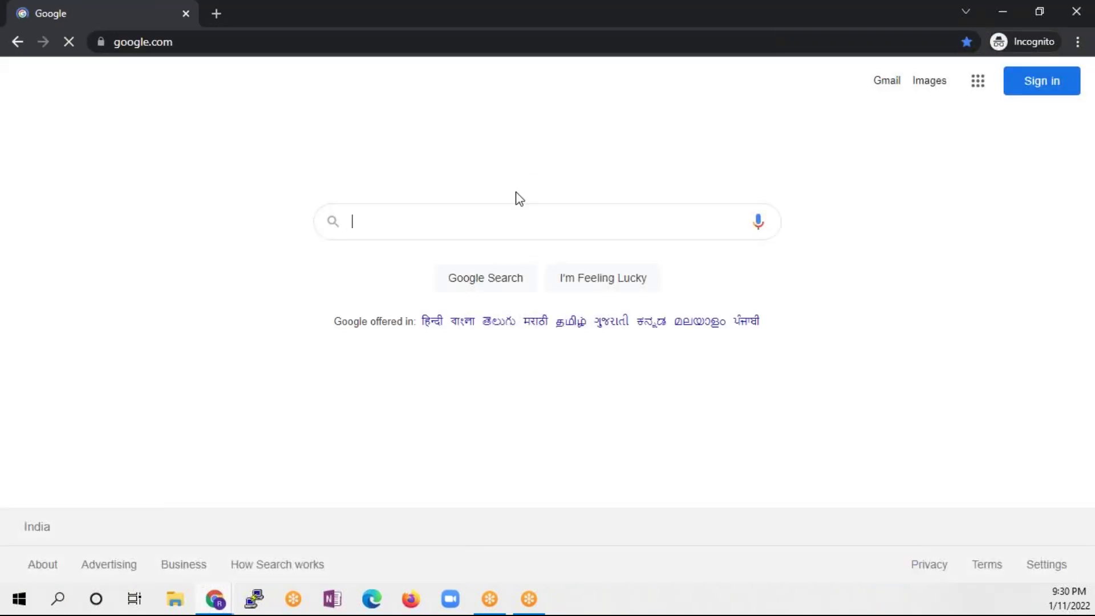
click(429, 226)
text(awds r)
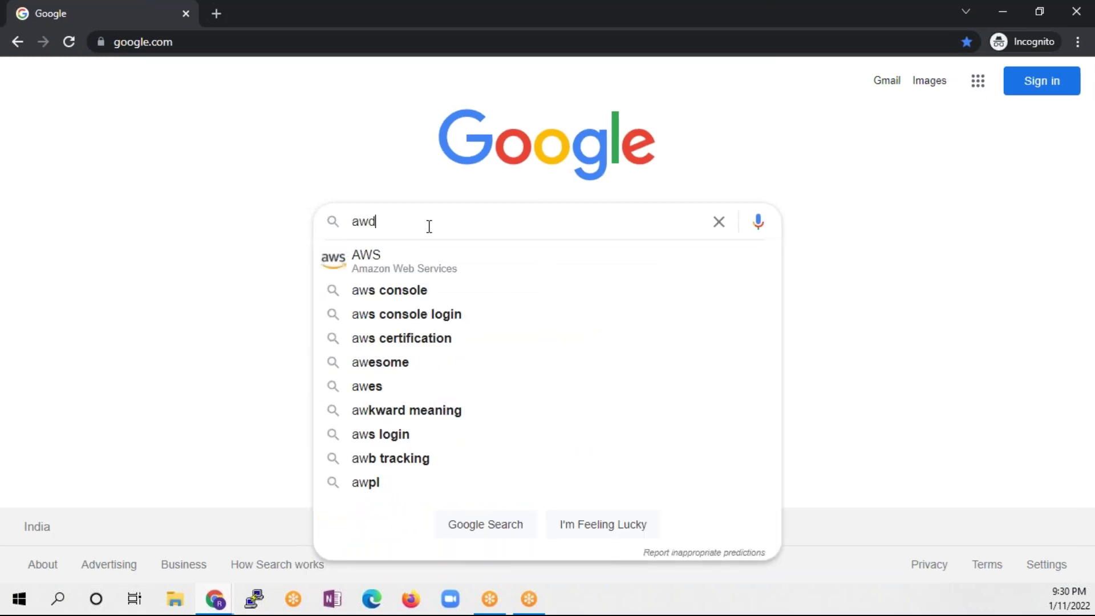
key(BackSpace)
key(BackSpace)
key(BackSpace)
key(BackSpace)
text(s free)
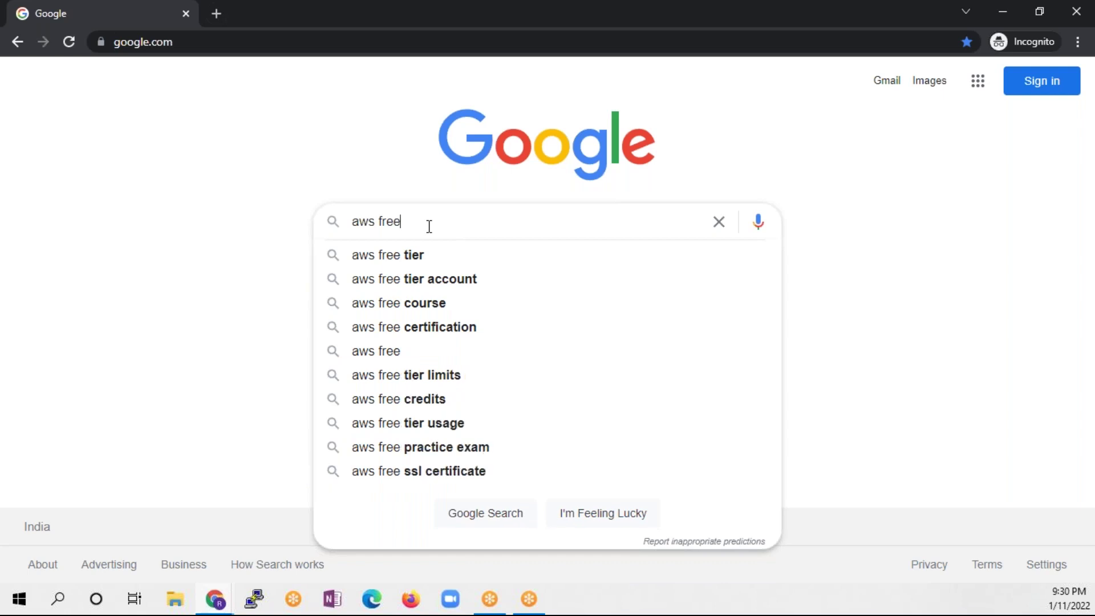
click(439, 256)
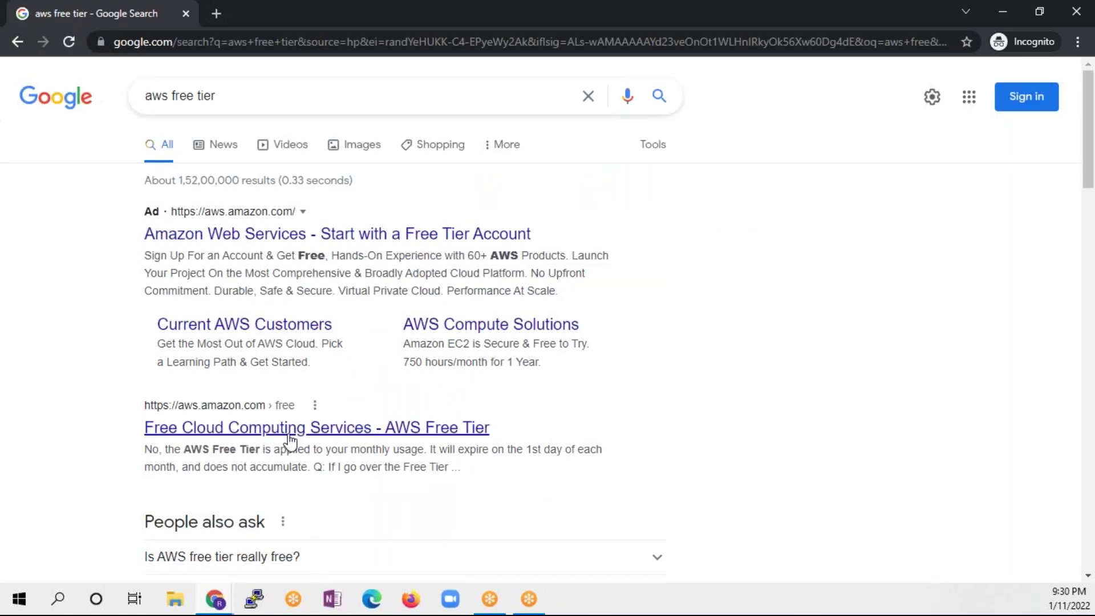
click(457, 428)
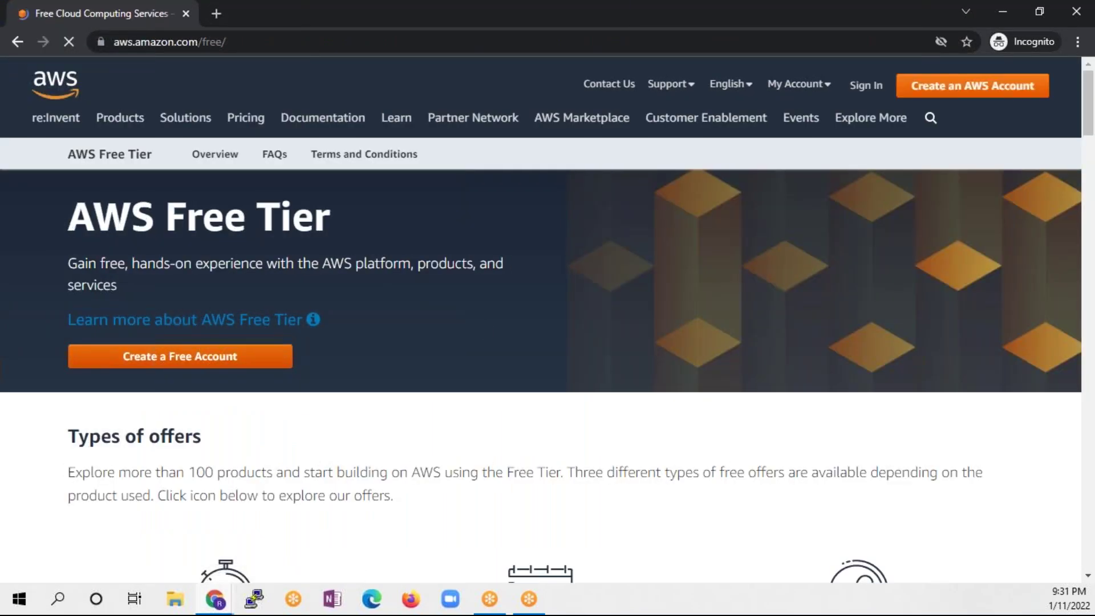
Step: Start creating a new AWS account from the Free Tier page
click(972, 86)
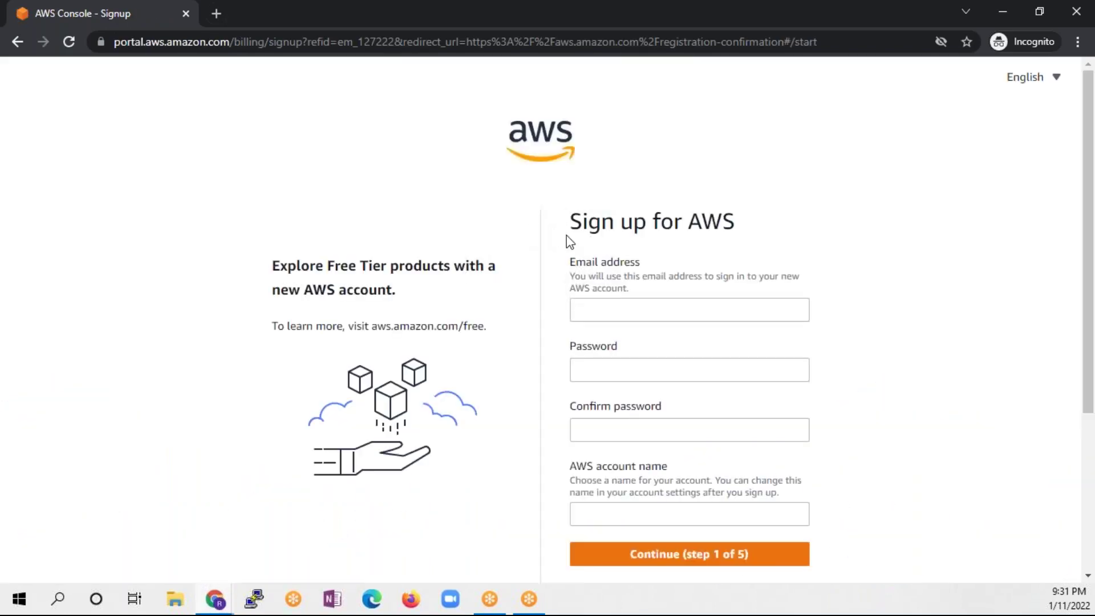
scroll(620, 342, down, 4)
scroll(770, 348, up, 3)
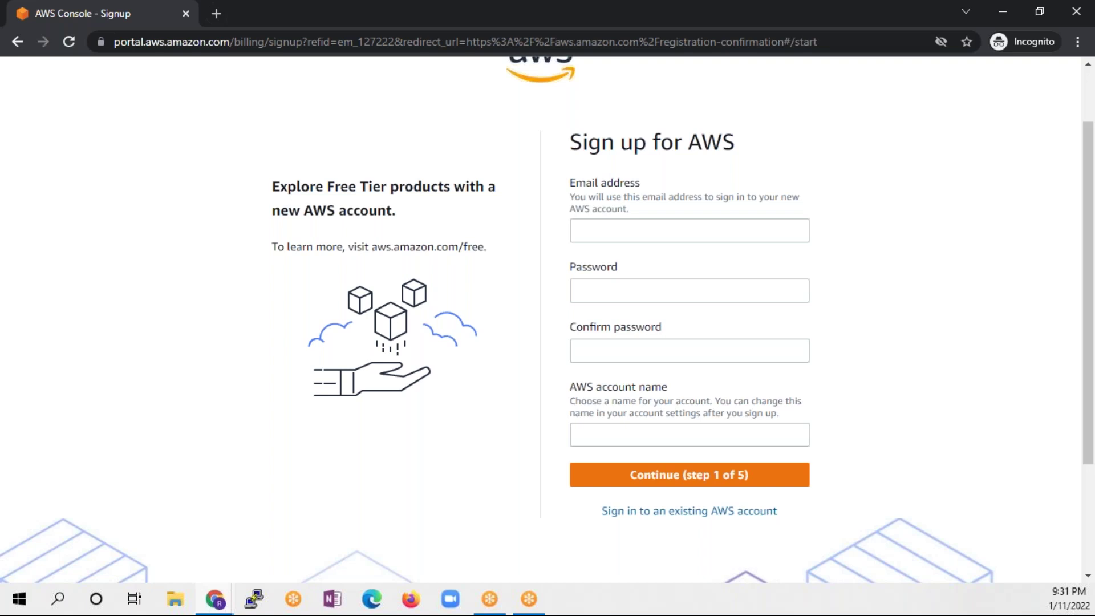
Step: Copy the aws.amazon.com/free address and load it in a new Incognito tab
drag(484, 246, 373, 247)
key(ctrl+c)
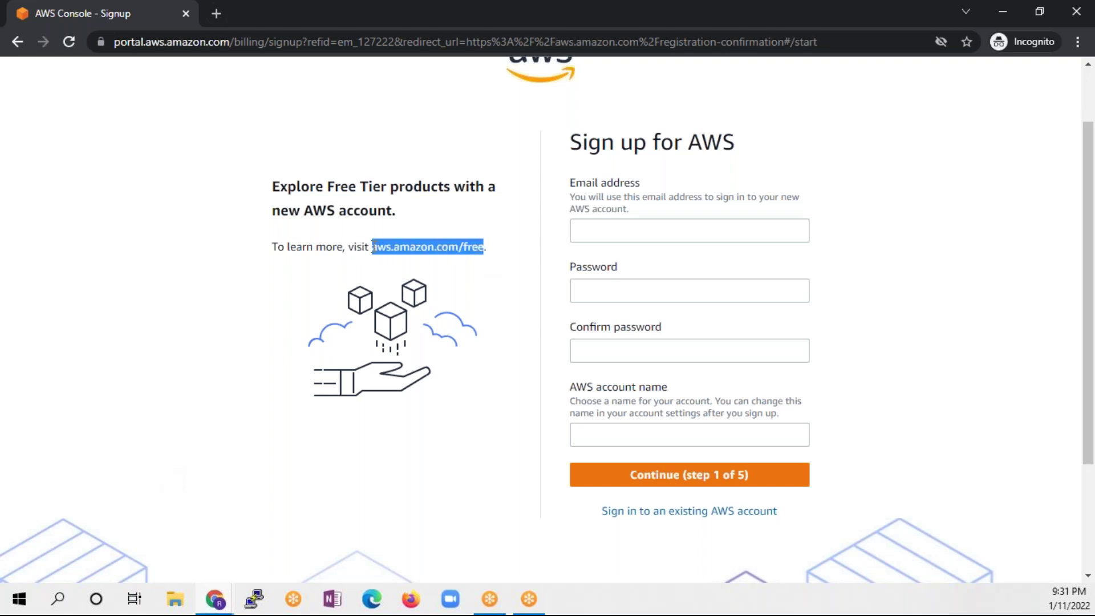
click(217, 13)
key(ctrl+v)
key(Return)
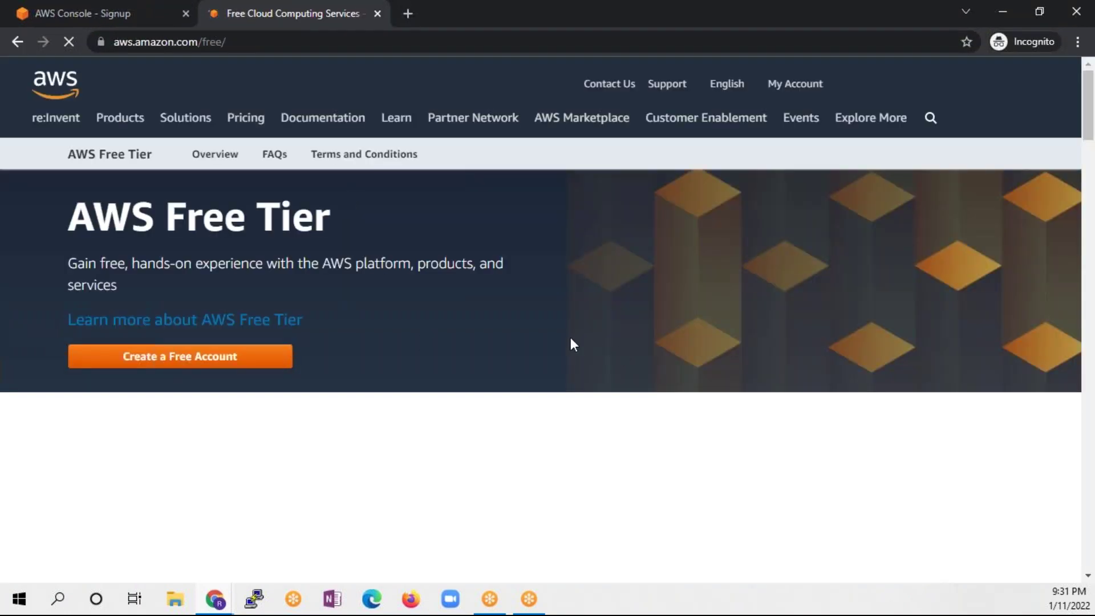
Step: Browse the first page of Free Tier offer cards, including the 12 months free offers
scroll(454, 385, down, 5)
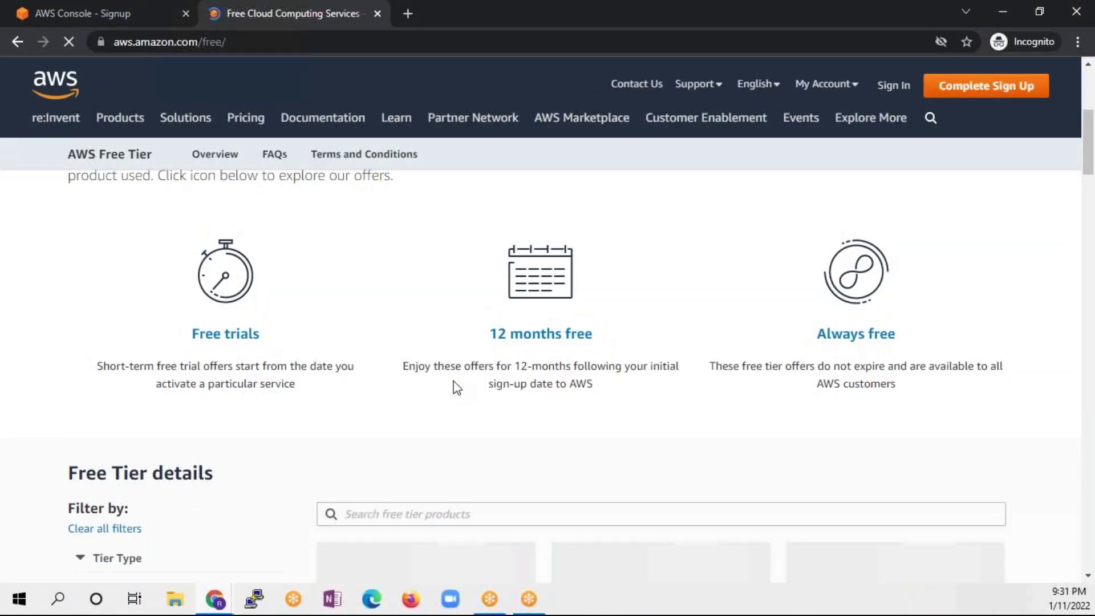
double_click(424, 362)
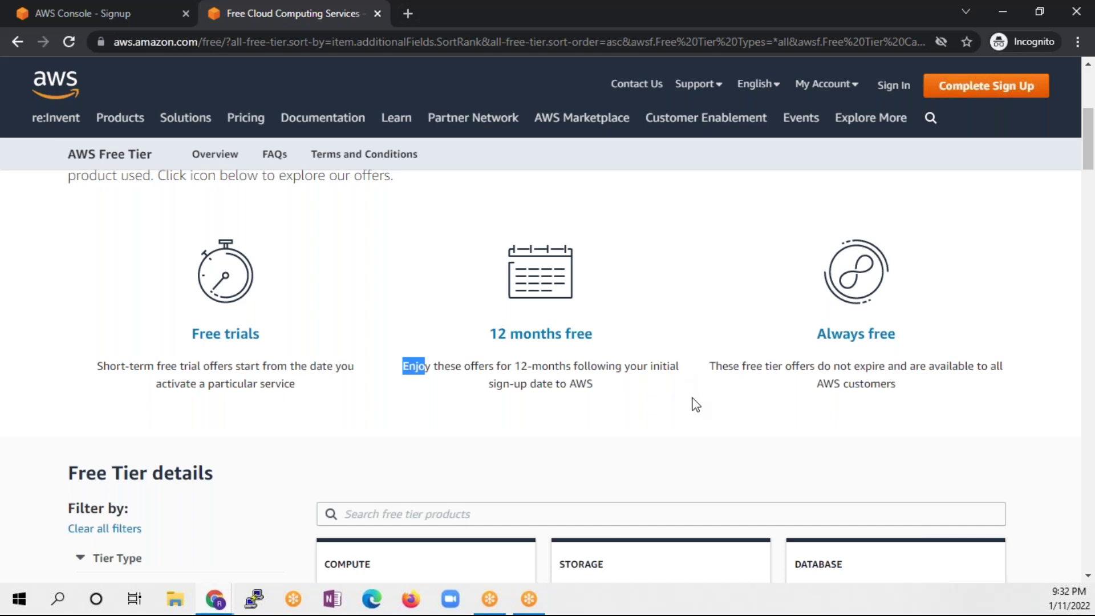
scroll(695, 404, down, 3)
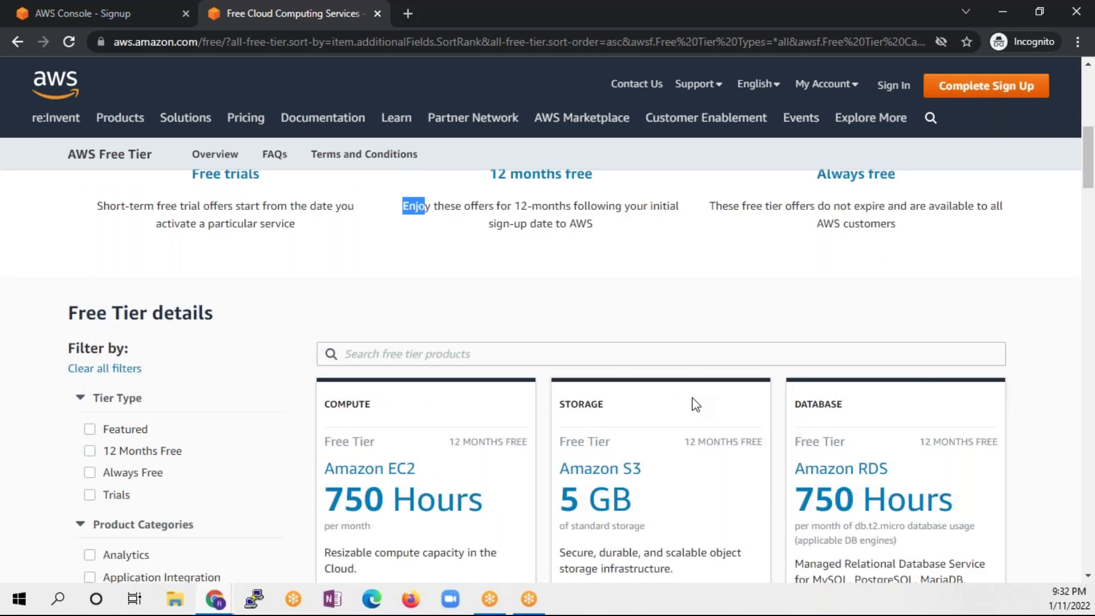
scroll(696, 404, up, 6)
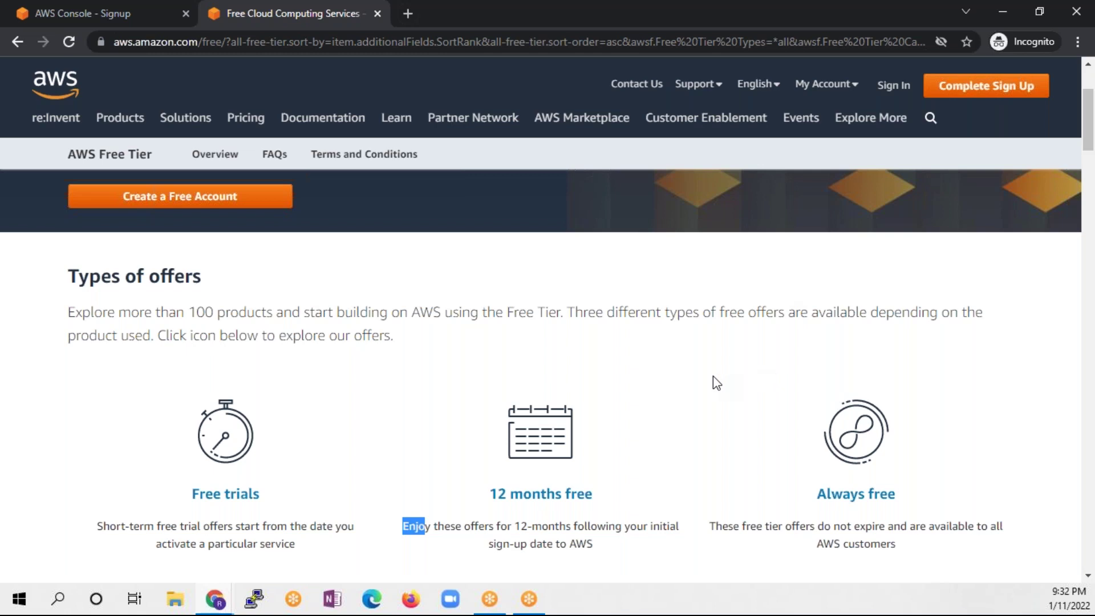
scroll(712, 375, down, 3)
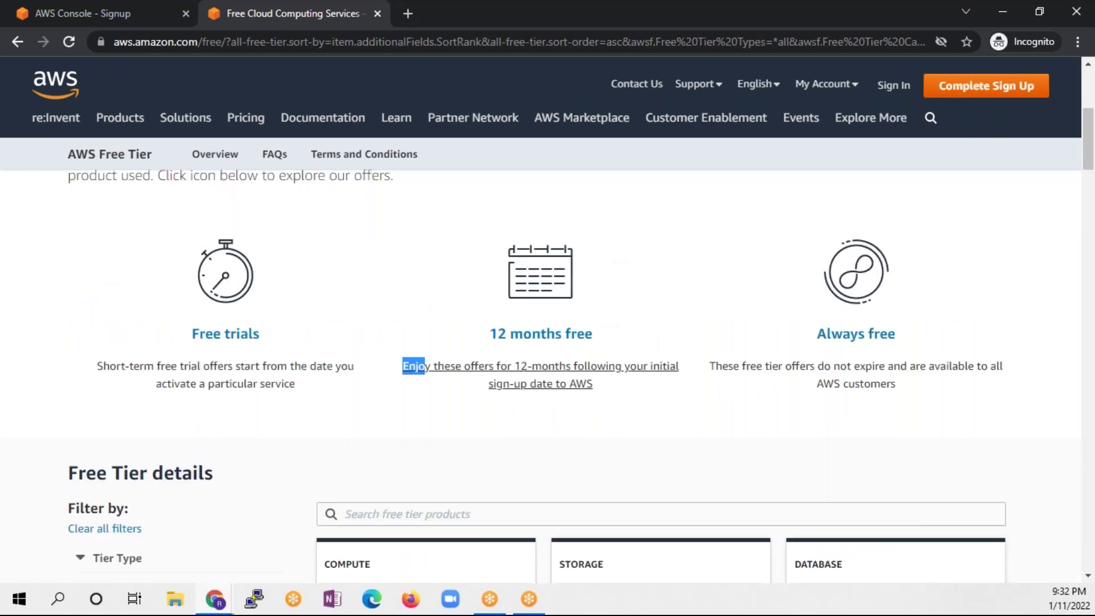
scroll(676, 350, down, 3)
scroll(675, 348, down, 3)
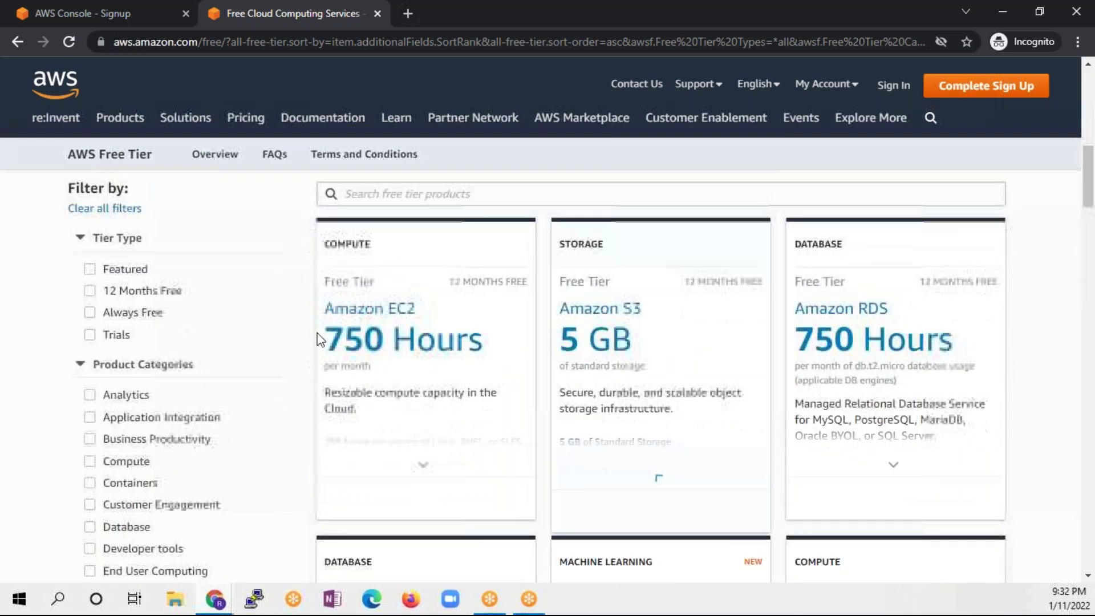
mouse_move(450, 300)
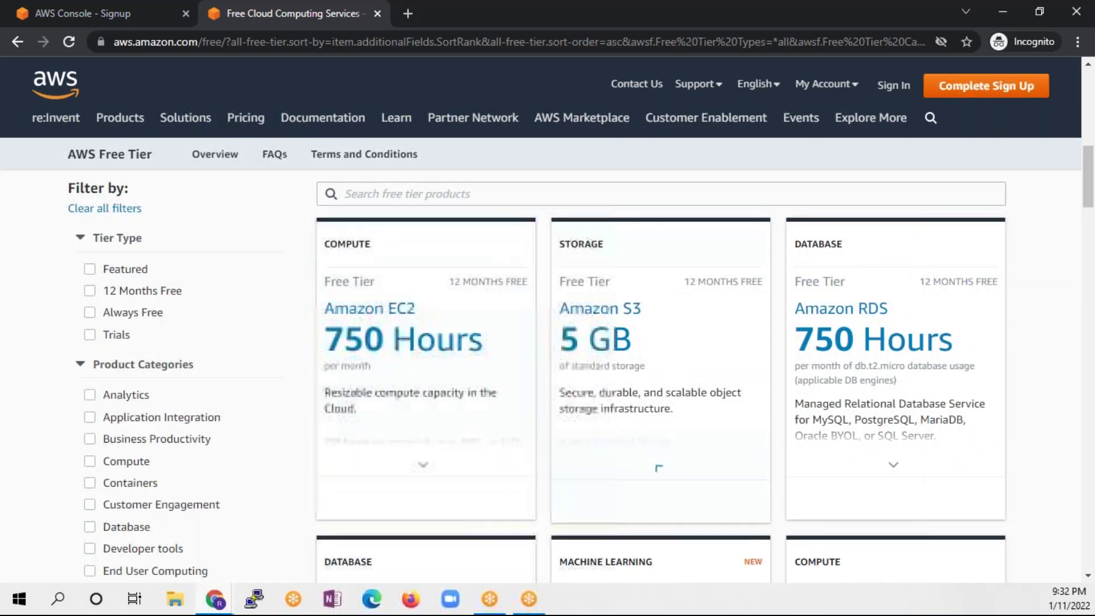
mouse_move(706, 331)
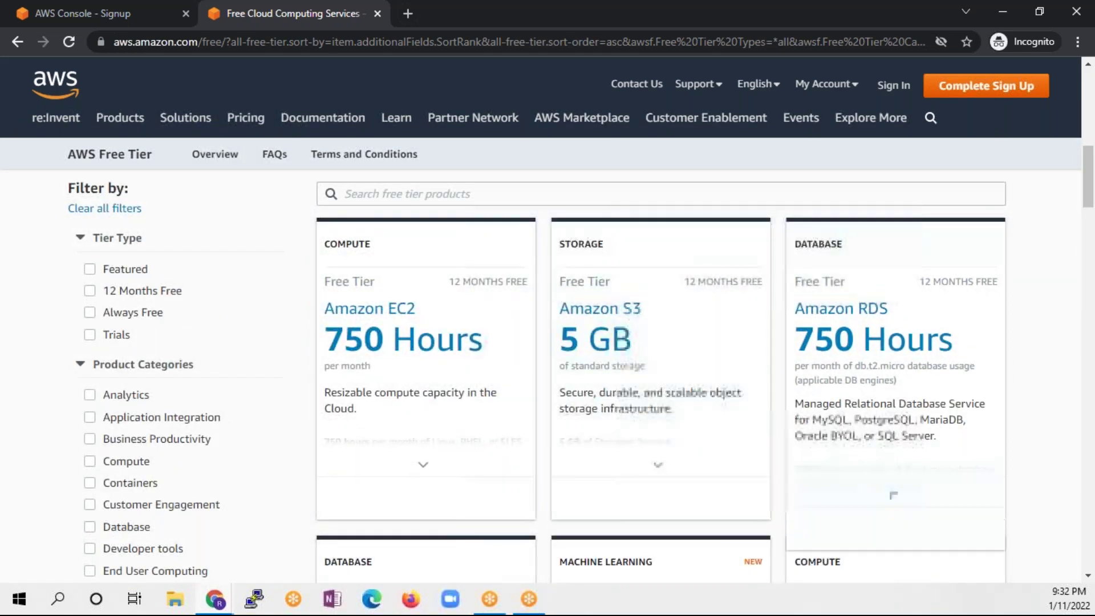
mouse_move(915, 385)
scroll(914, 380, down, 3)
mouse_move(379, 436)
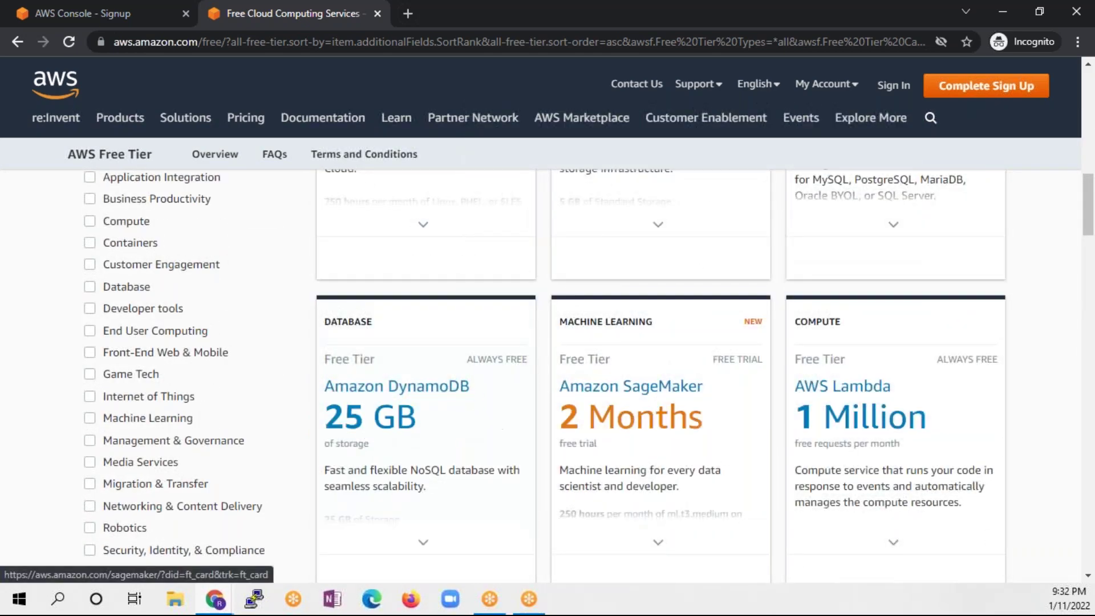
mouse_move(893, 421)
scroll(877, 425, down, 3)
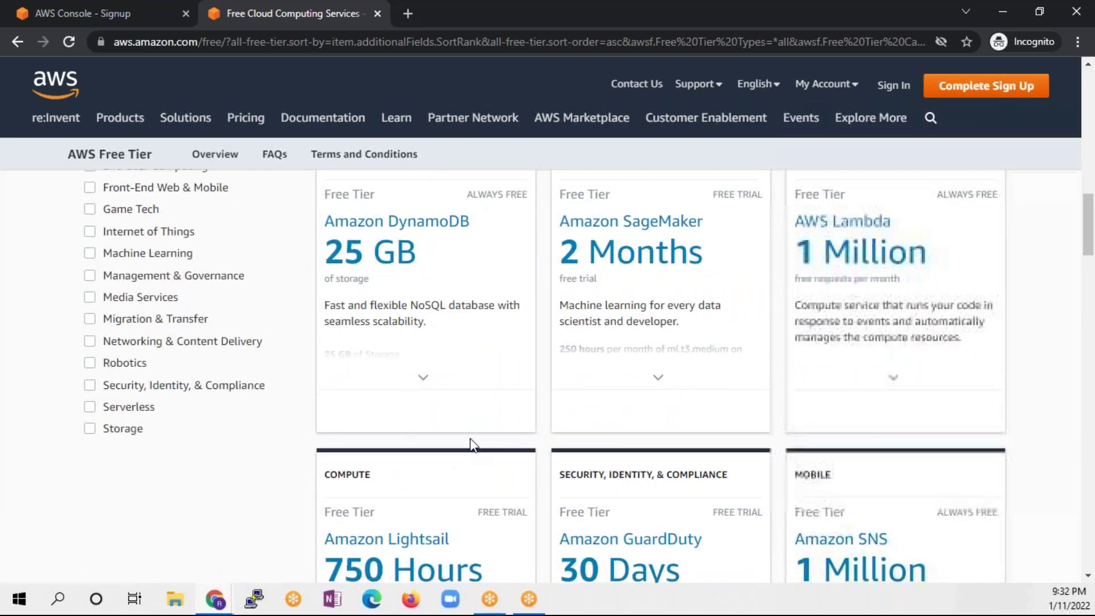
scroll(470, 438, down, 3)
mouse_move(679, 430)
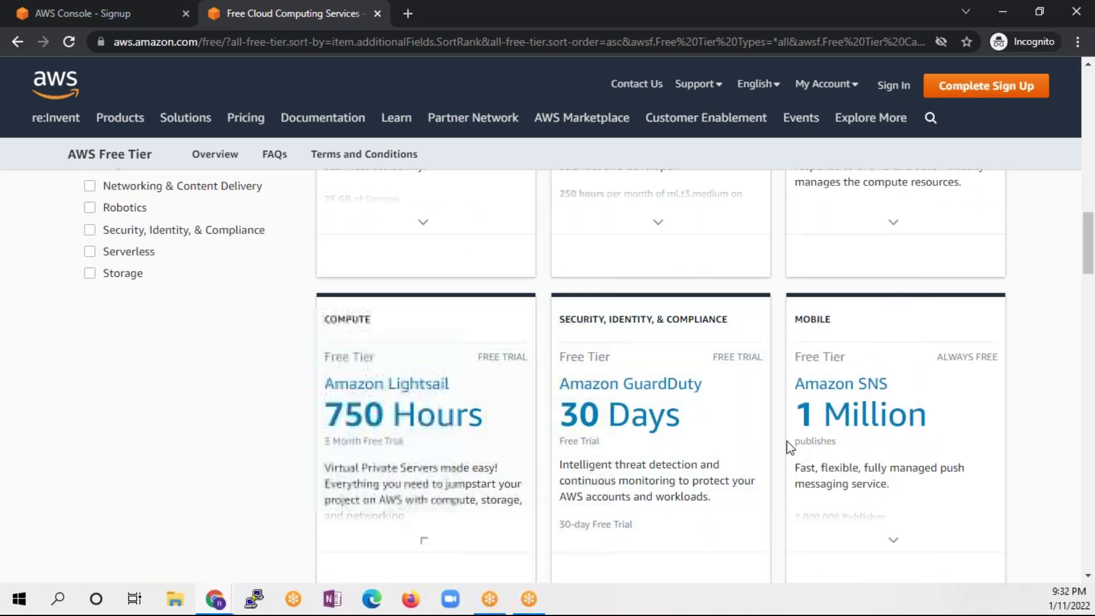
scroll(975, 450, down, 7)
scroll(848, 442, up, 7)
scroll(850, 443, down, 7)
scroll(581, 327, up, 3)
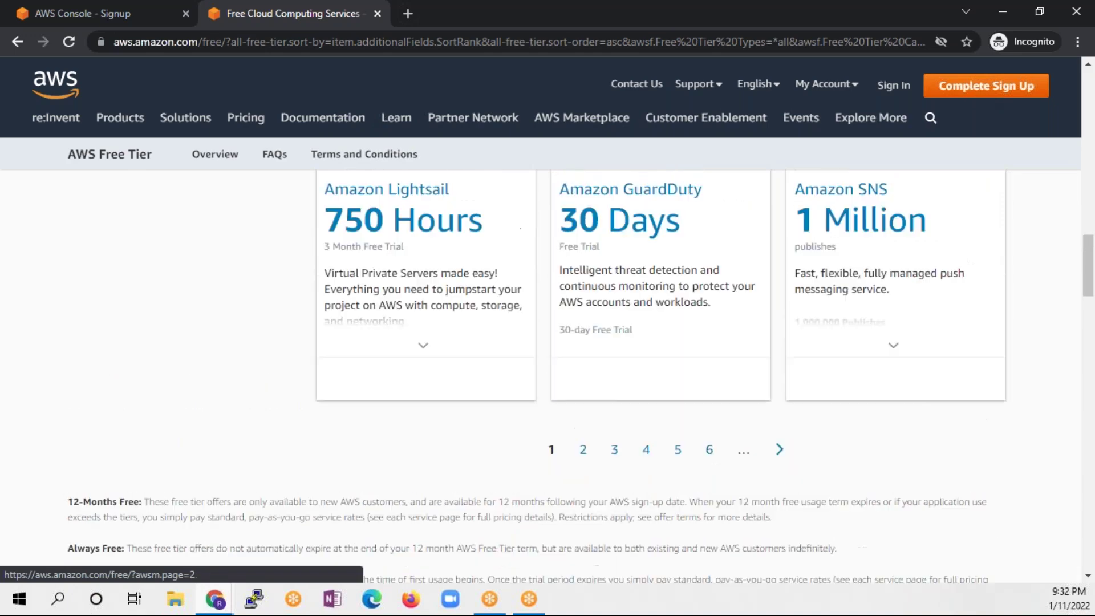
Step: Show page 2 of Free Tier offers, such as CloudWatch, API Gateway and AppStream 2.0
click(583, 450)
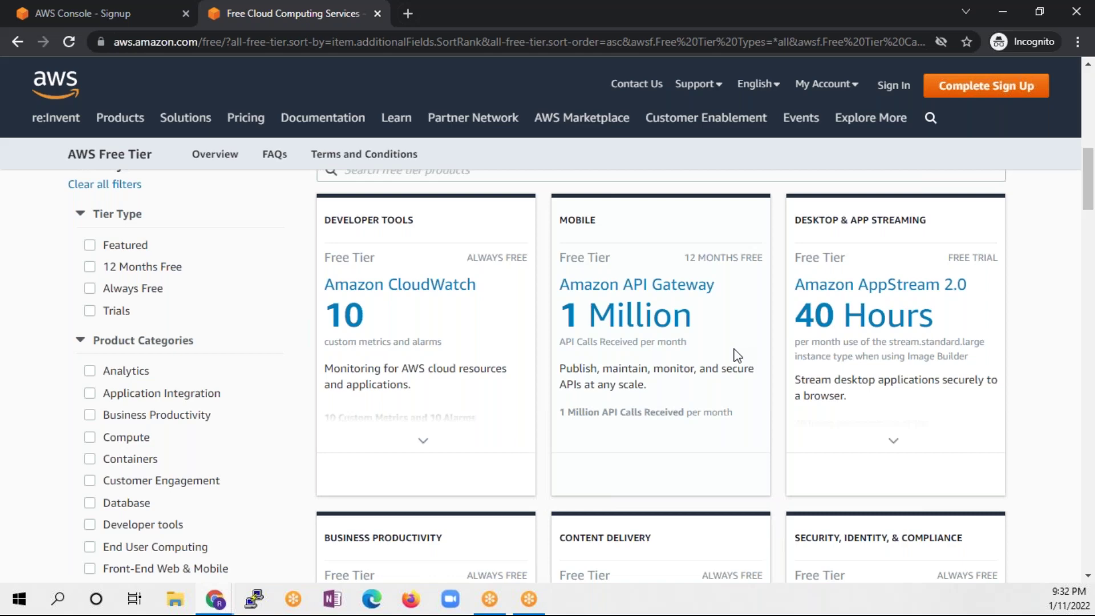
scroll(737, 354, down, 1)
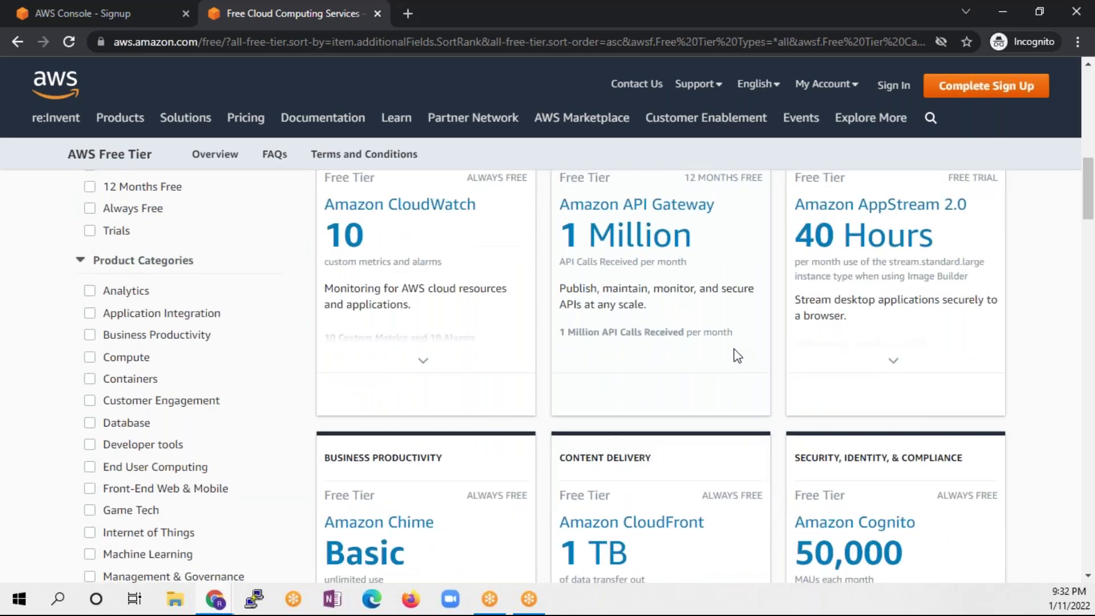
scroll(736, 359, down, 2)
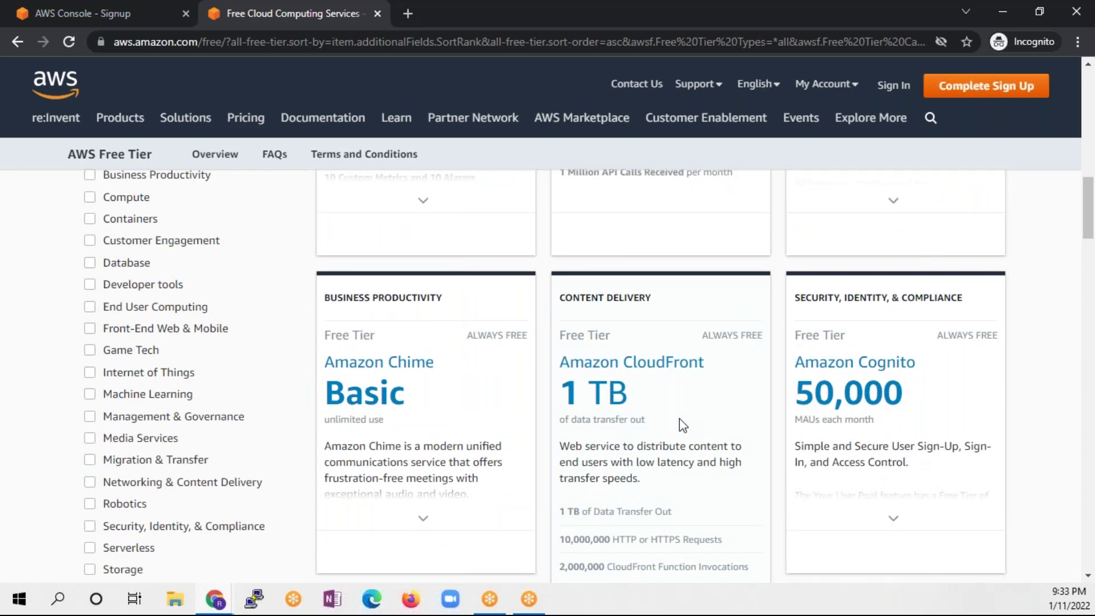
scroll(679, 419, up, 12)
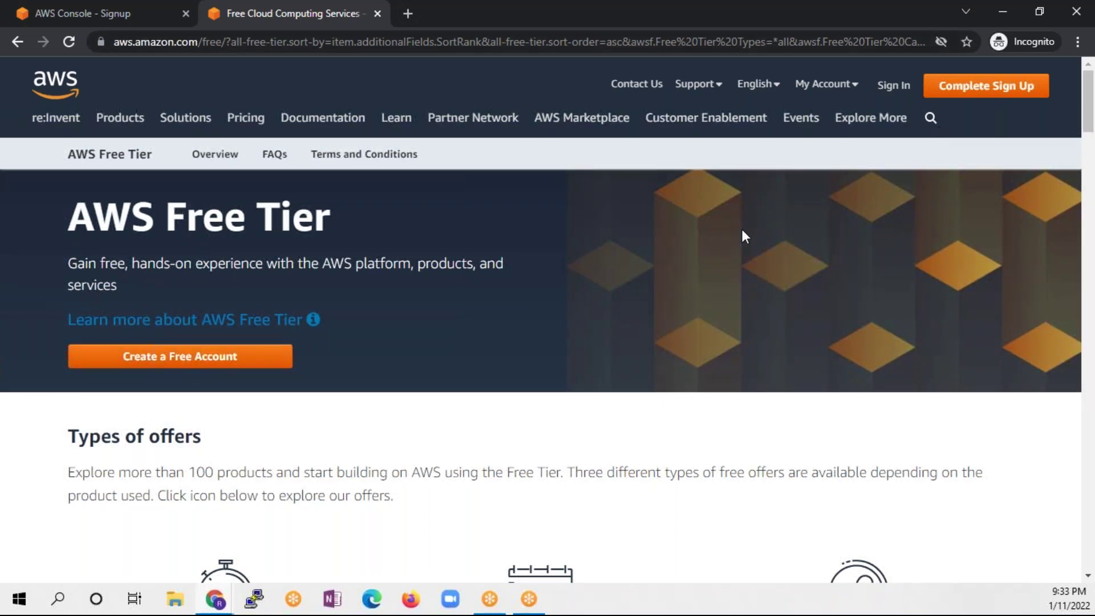
Step: Return to the Sign up for AWS form and leave the Email field empty
click(136, 10)
click(611, 229)
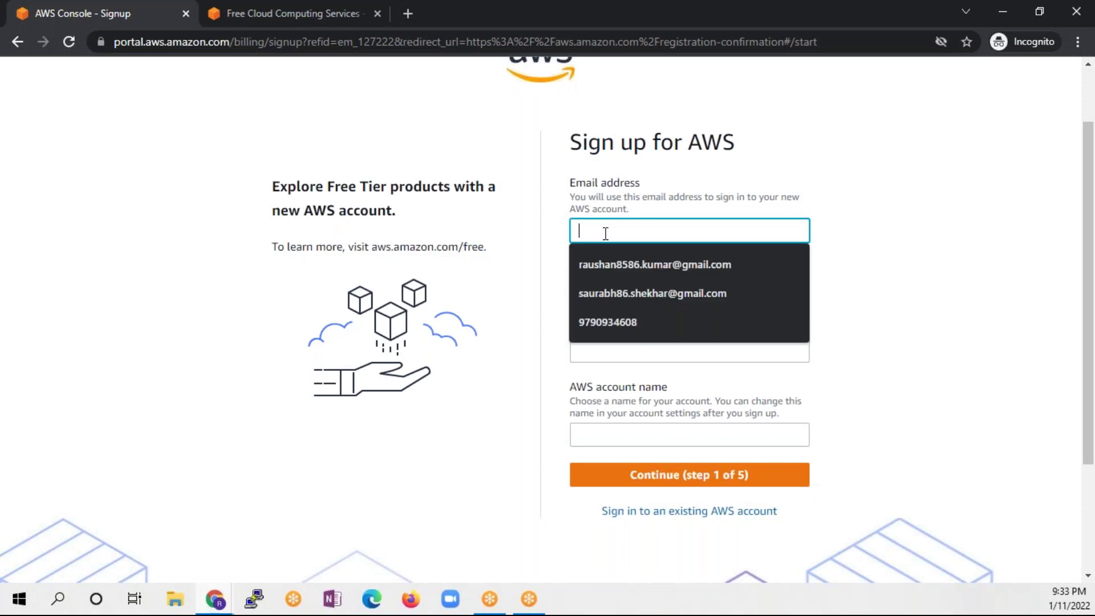
click(525, 254)
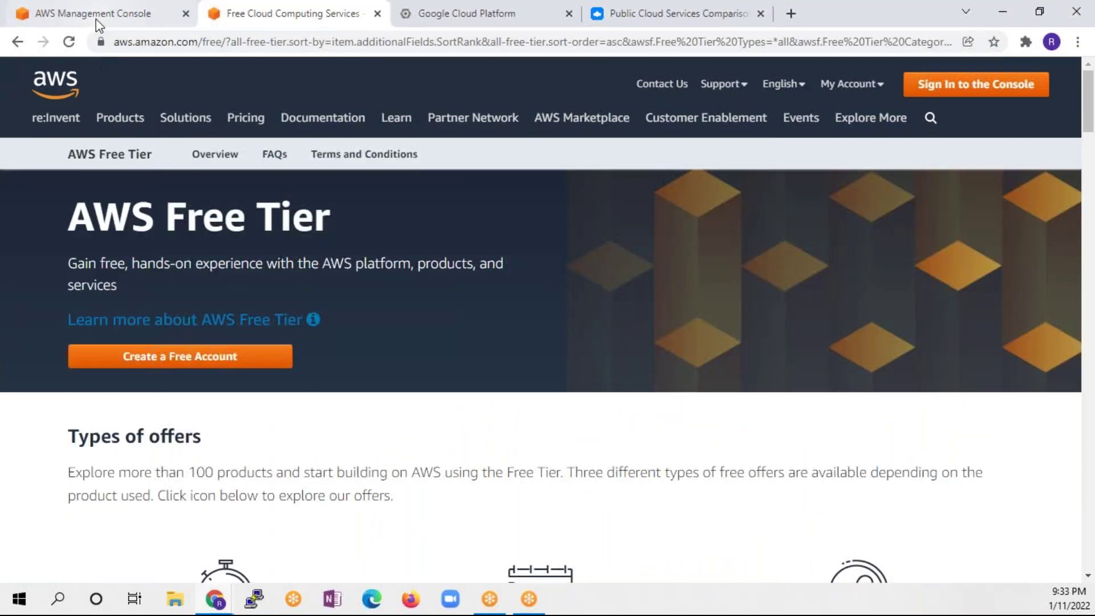
Step: Open the signed-in console home for the Mumbai (ap-south-1) region and check the account menu
click(95, 17)
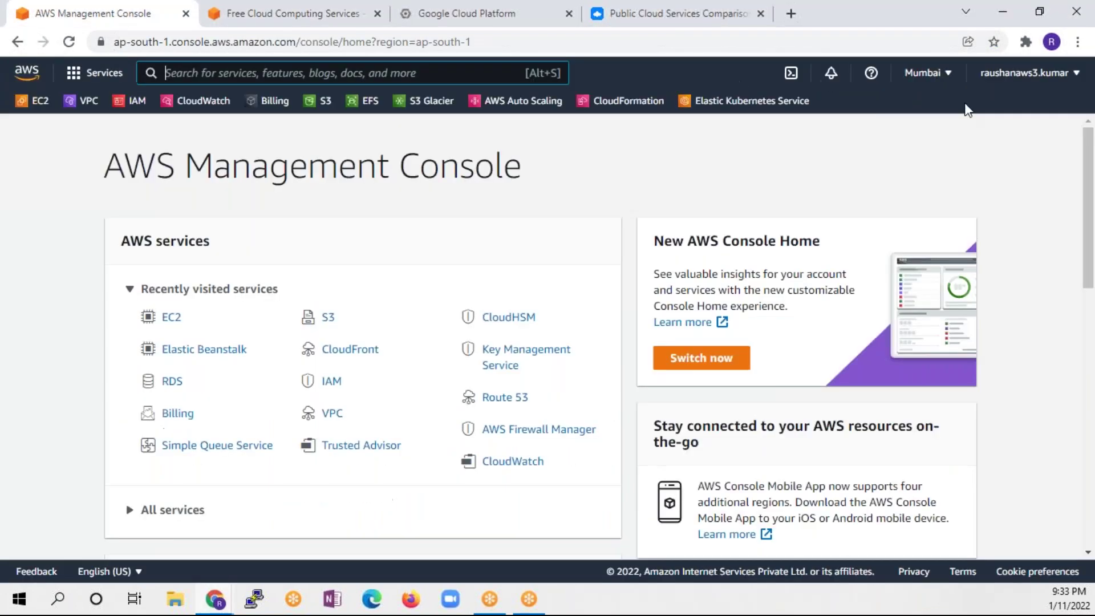
click(1020, 81)
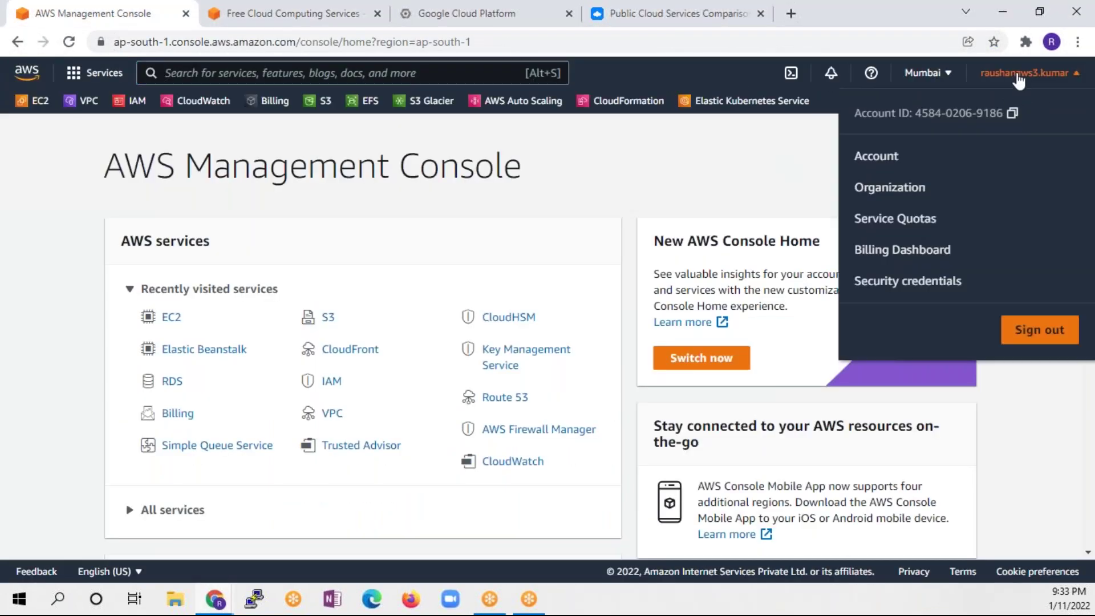
click(1019, 80)
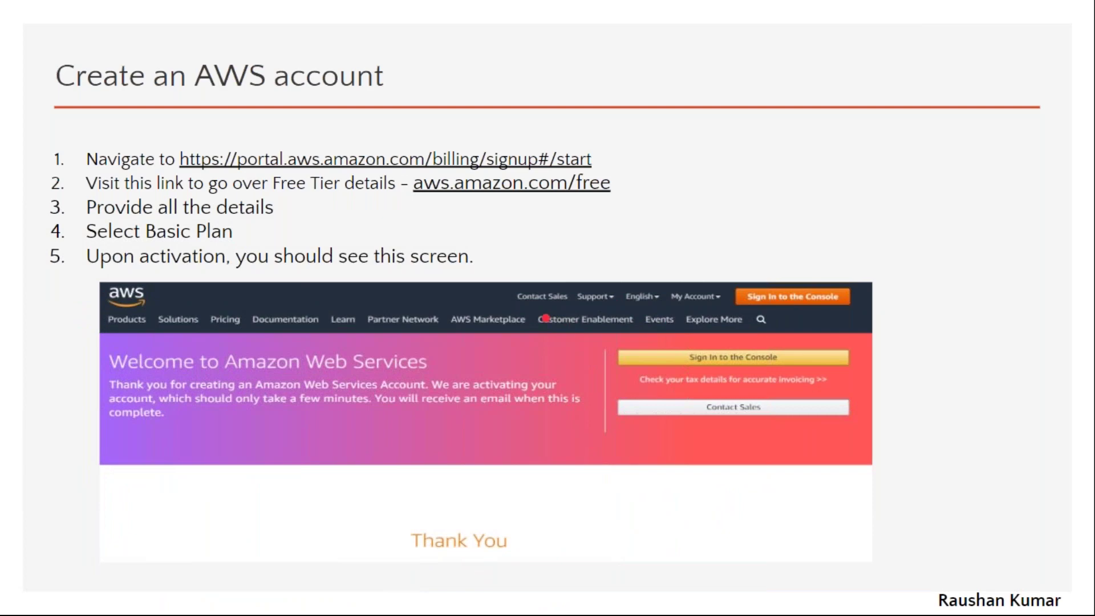
Step: Leave the Google Slides slideshow to get back to the console in Chrome
key(alt+Tab)
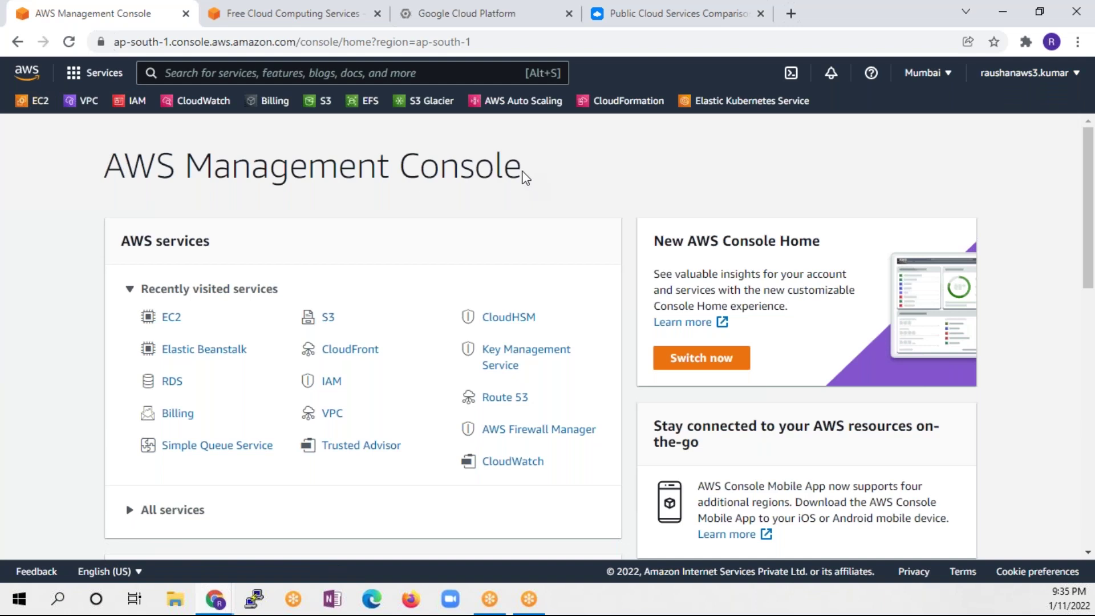
drag(523, 176, 69, 188)
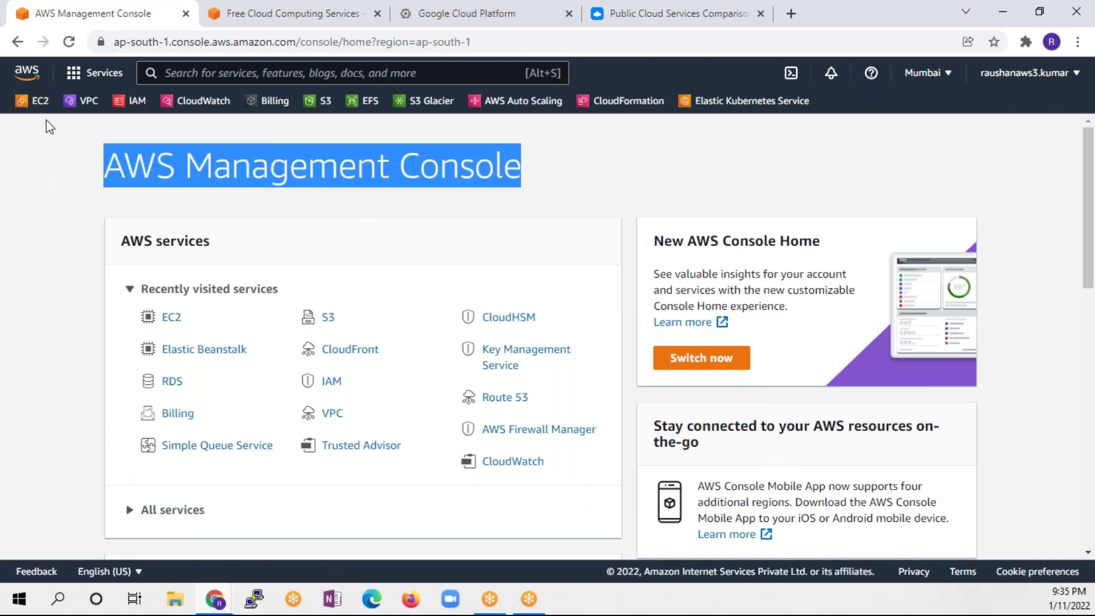
shift+click(34, 102)
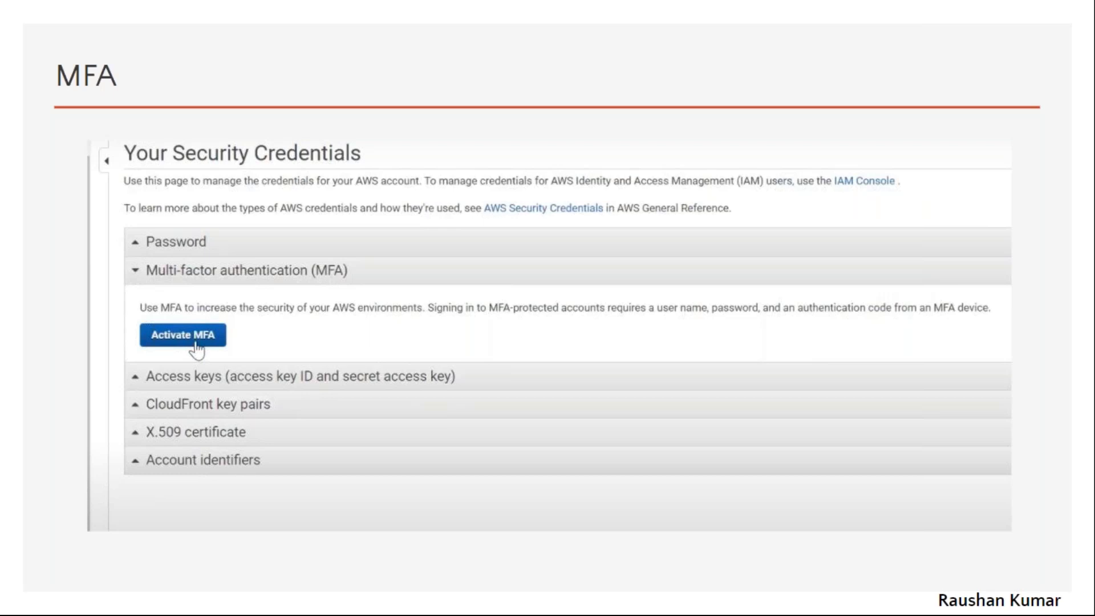
mouse_move(691, 137)
mouse_down()
mouse_move(656, 115)
mouse_move(108, 171)
mouse_move(91, 63)
mouse_move(75, 121)
mouse_up()
drag(217, 153, 403, 114)
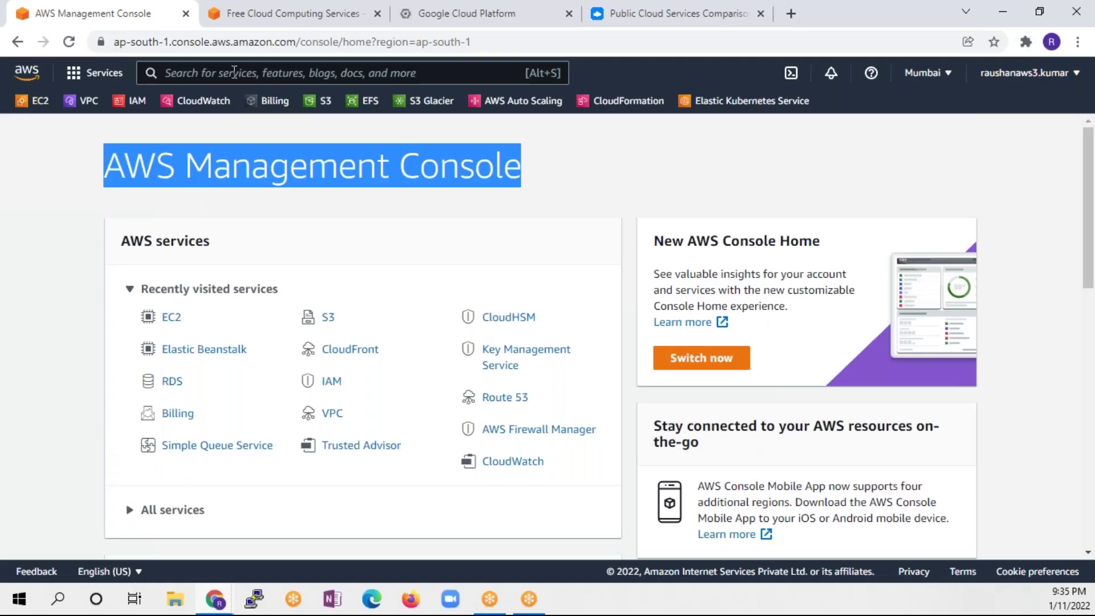
Step: Open the root account's Security credentials page from the account menu
click(1004, 77)
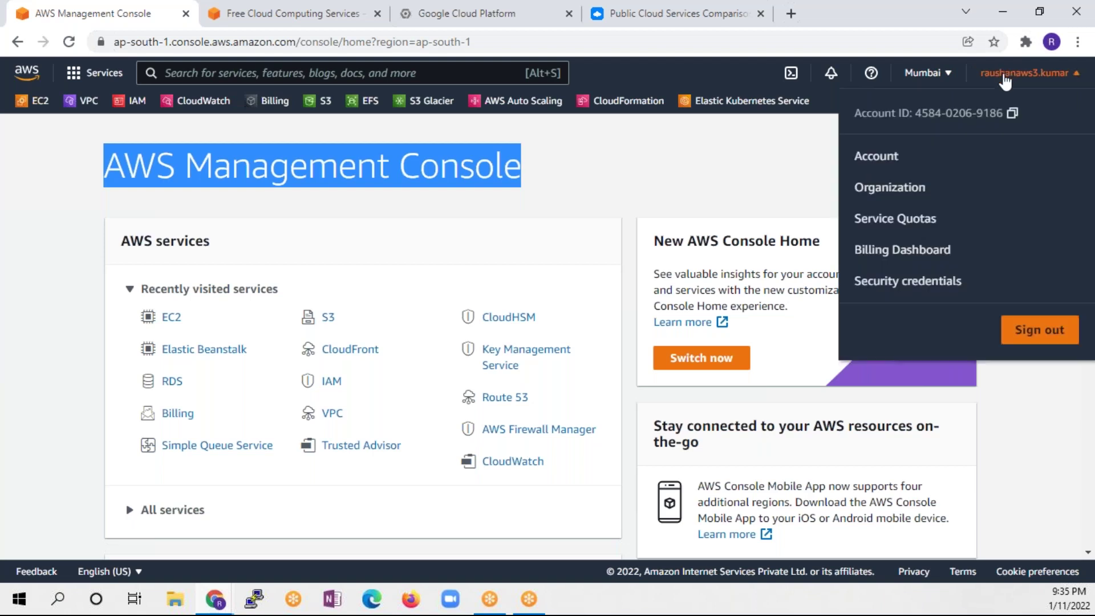
click(887, 288)
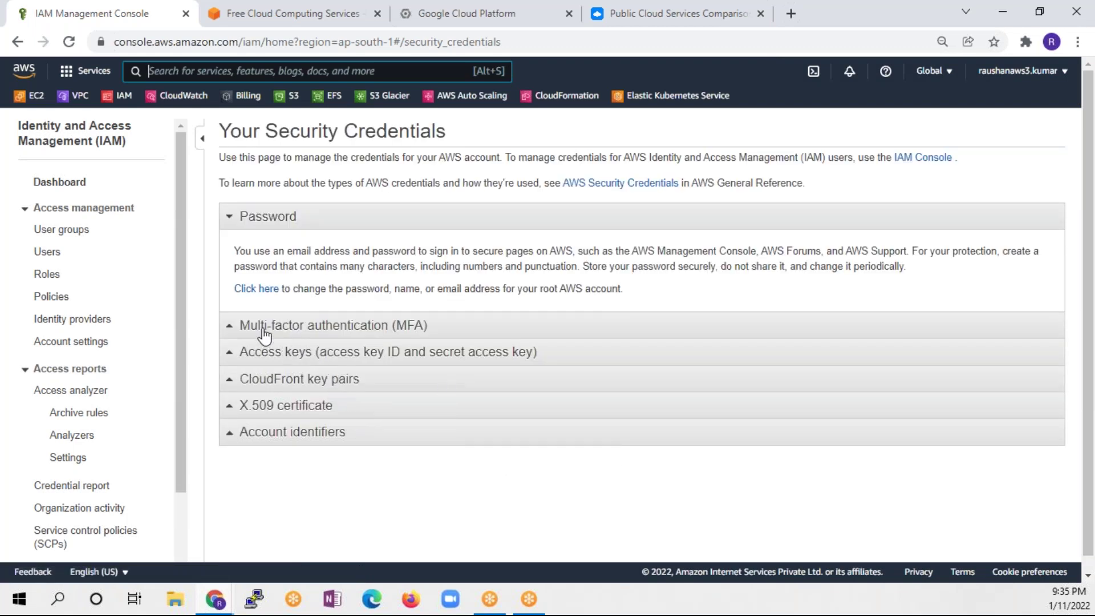
click(996, 79)
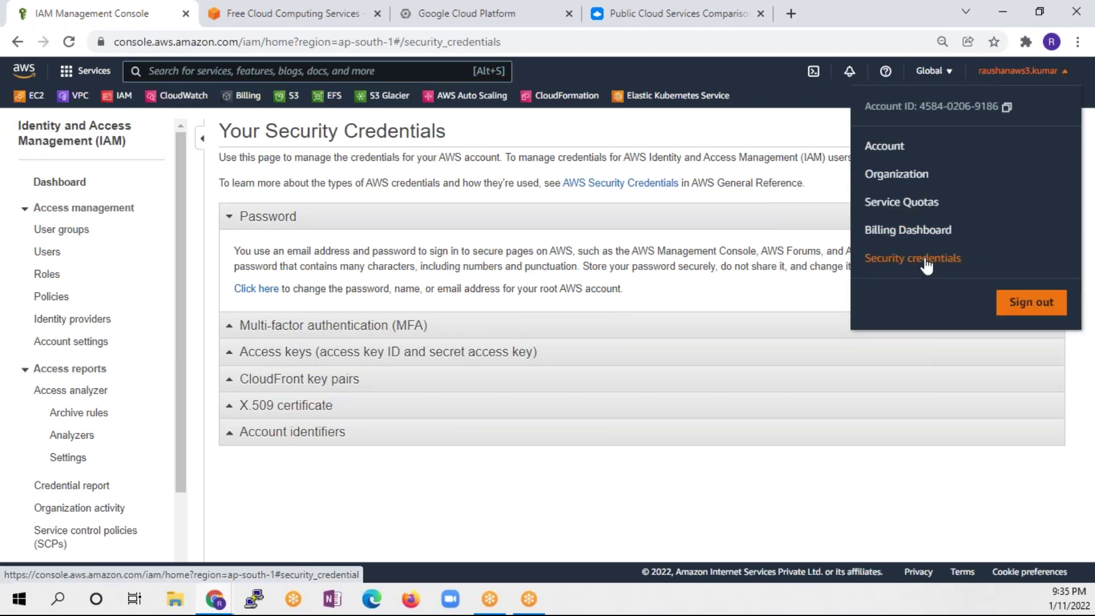
click(262, 328)
Step: Remove the virtual MFA device under Multi-factor authentication
click(262, 326)
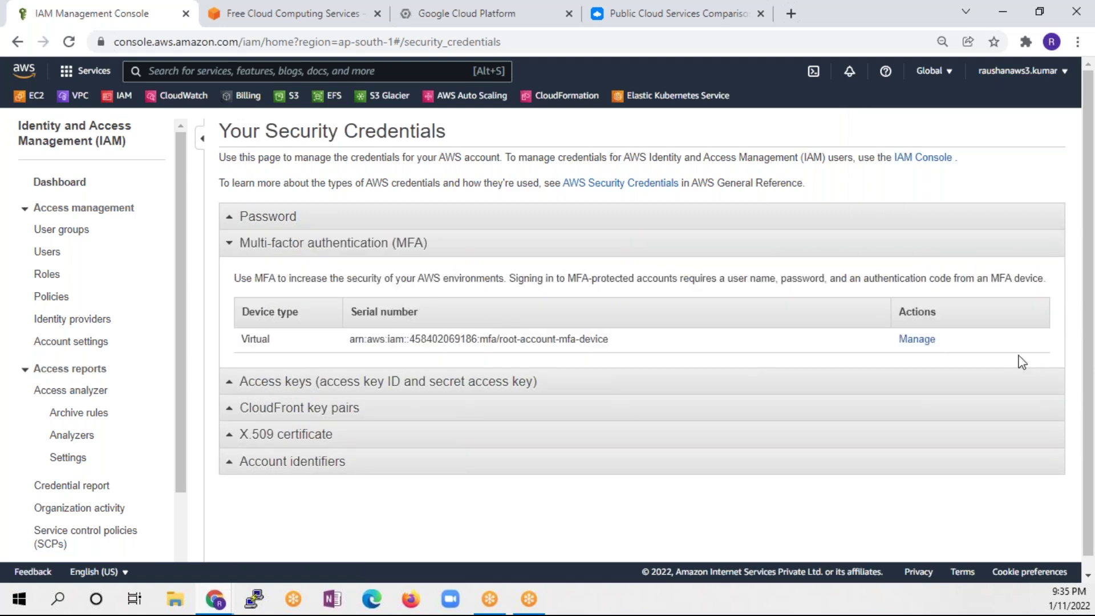
click(918, 342)
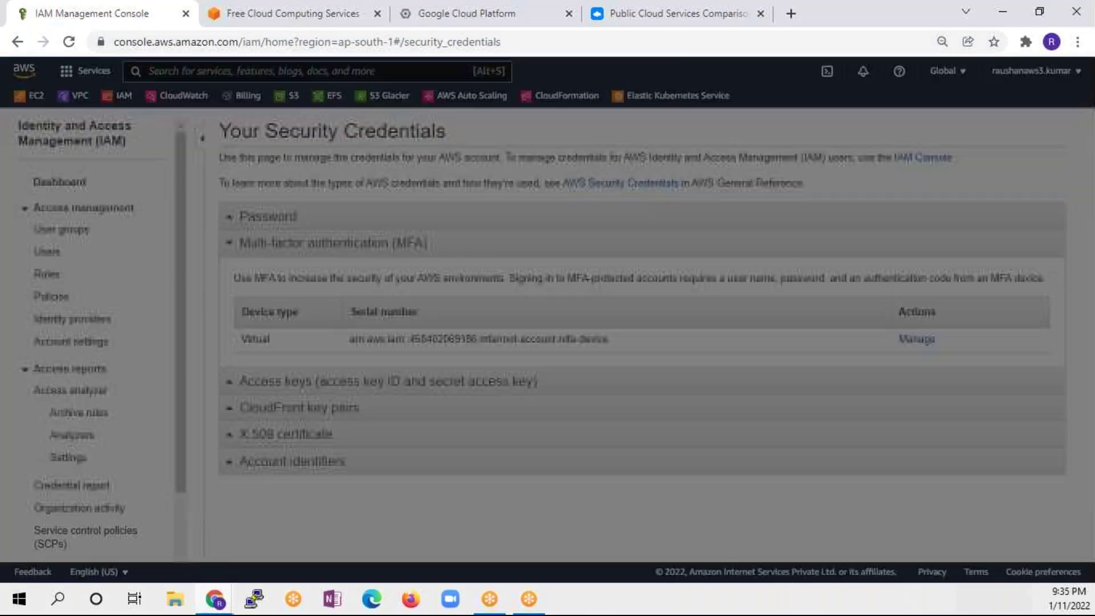
click(352, 205)
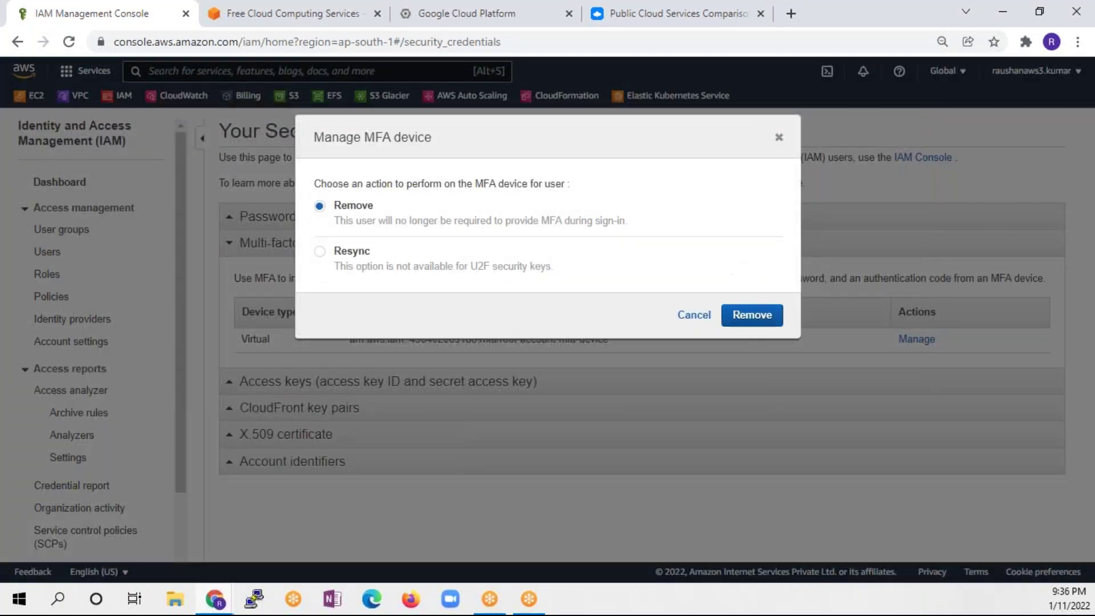
click(764, 315)
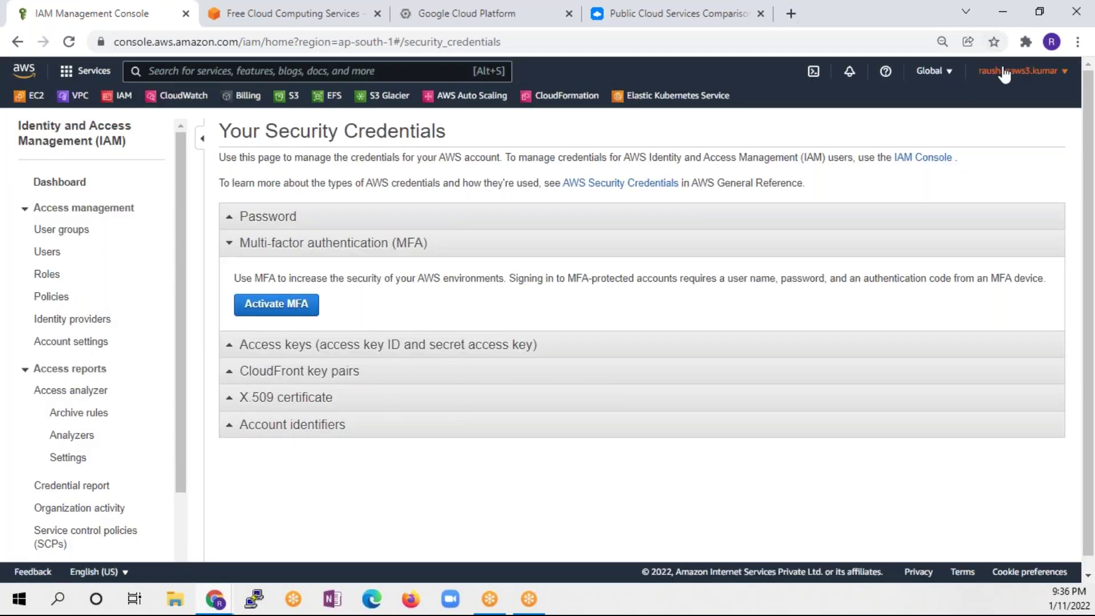
click(1002, 71)
Step: Sign out and begin root user sign-in with the account's email address
click(1030, 302)
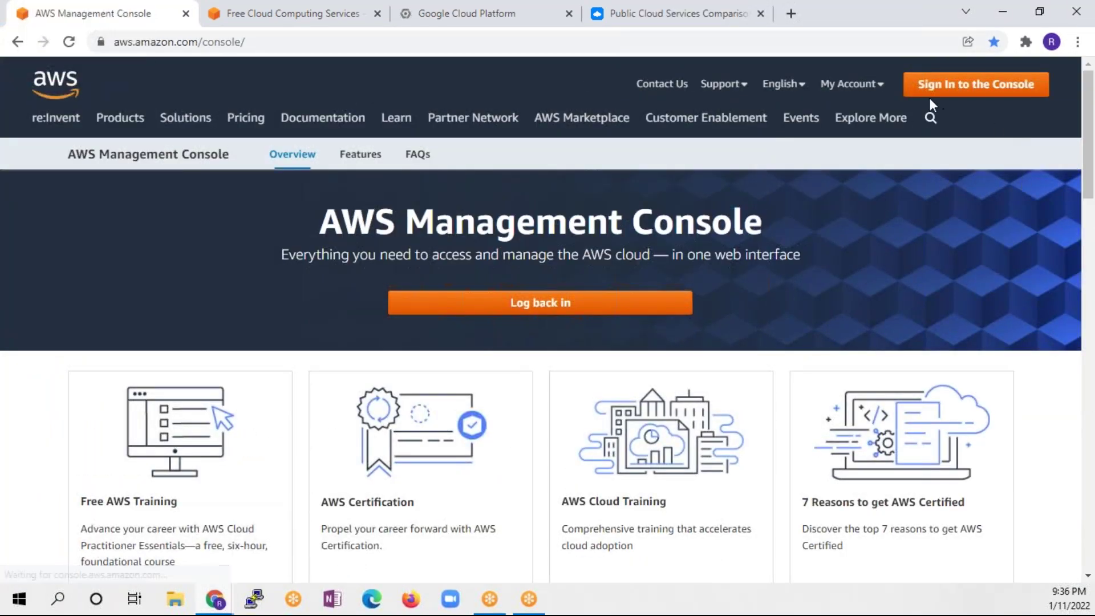
click(949, 84)
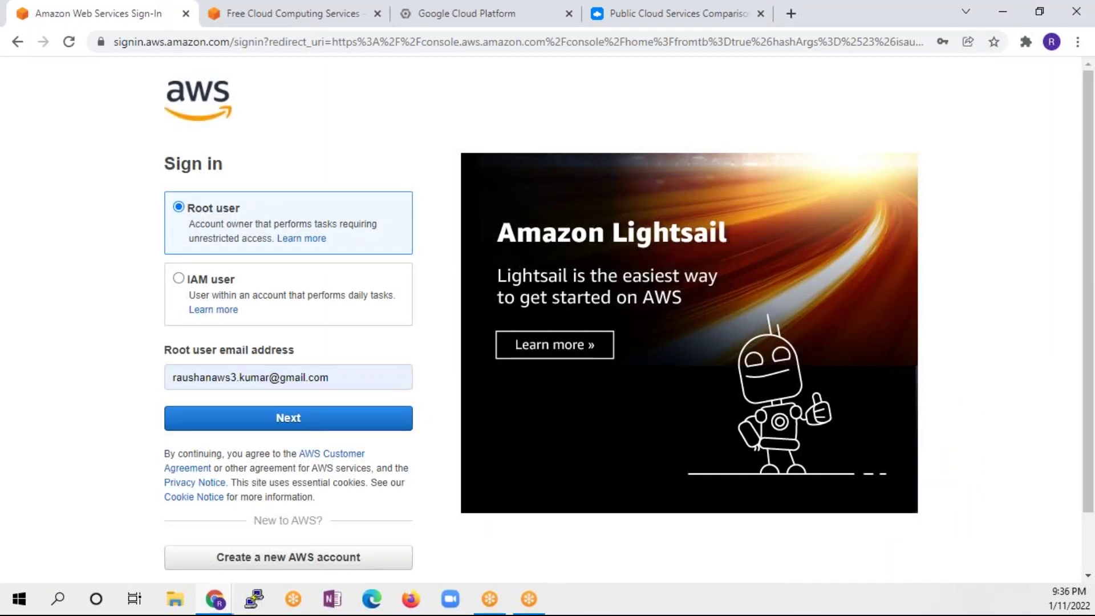
click(360, 378)
click(25, 372)
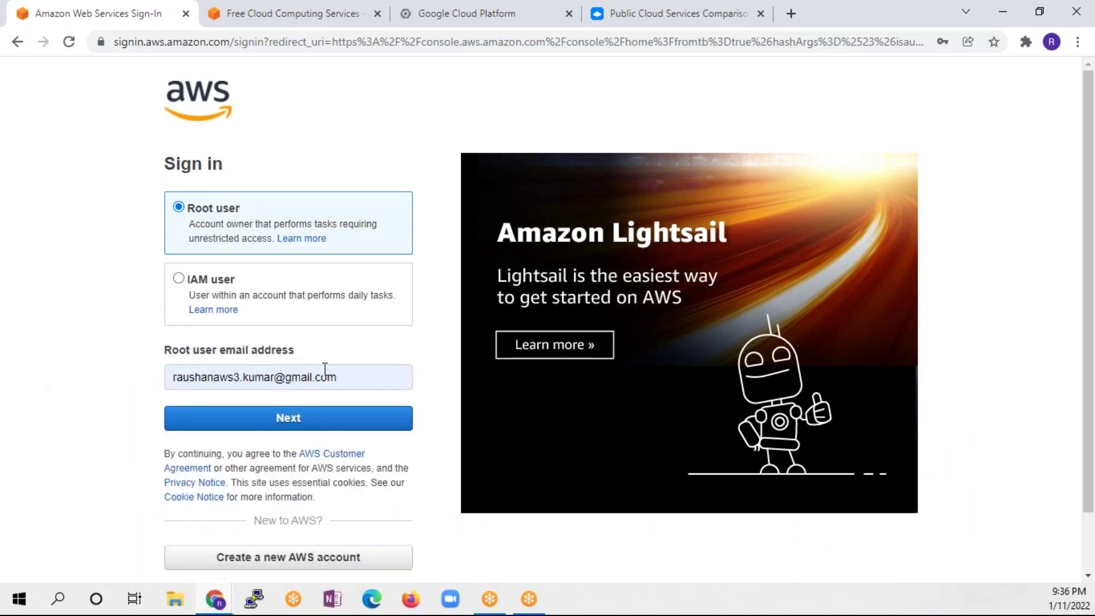
click(296, 422)
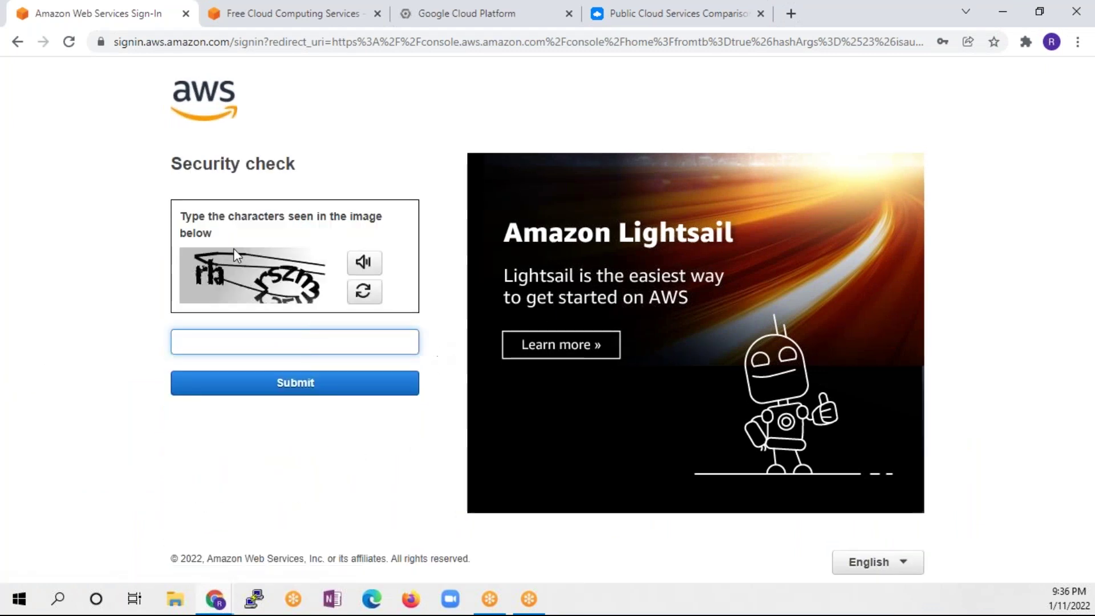
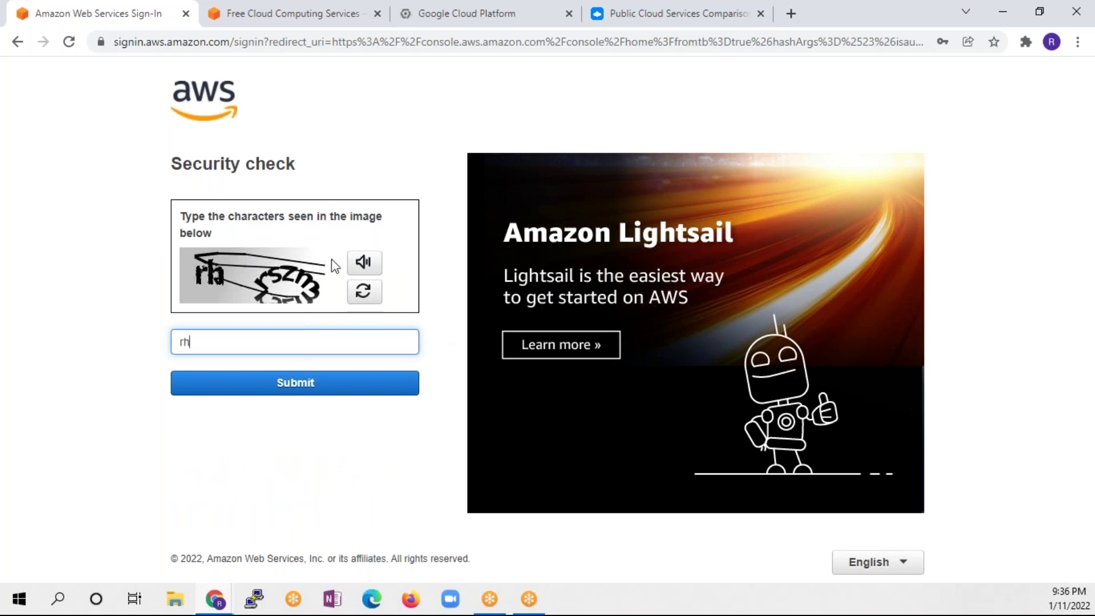
Step: Pass the security captcha on a second attempt and sign in with the root password
click(306, 383)
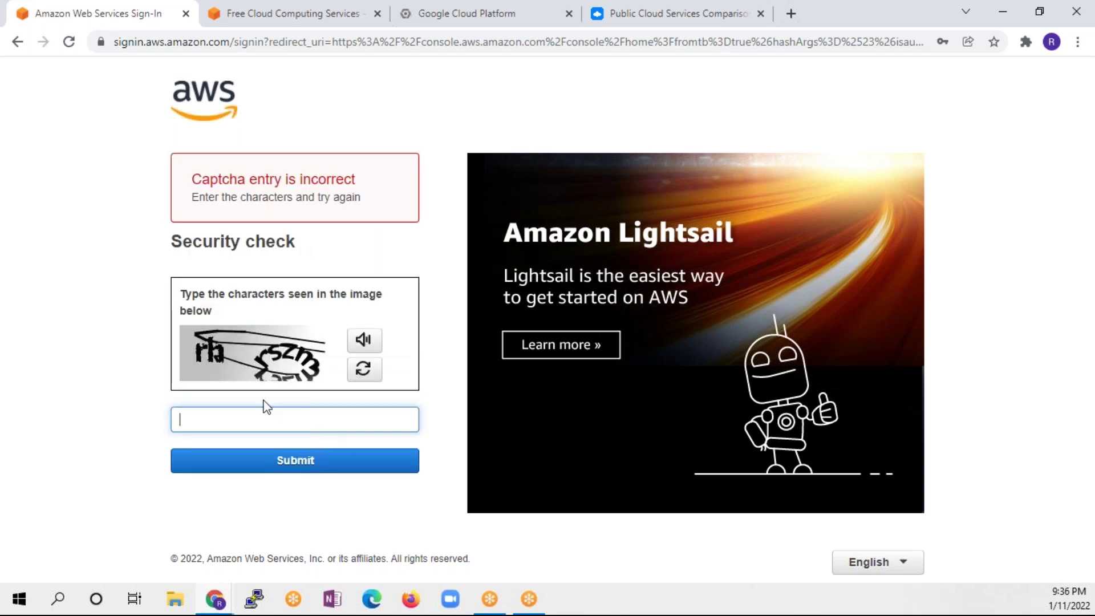
click(363, 368)
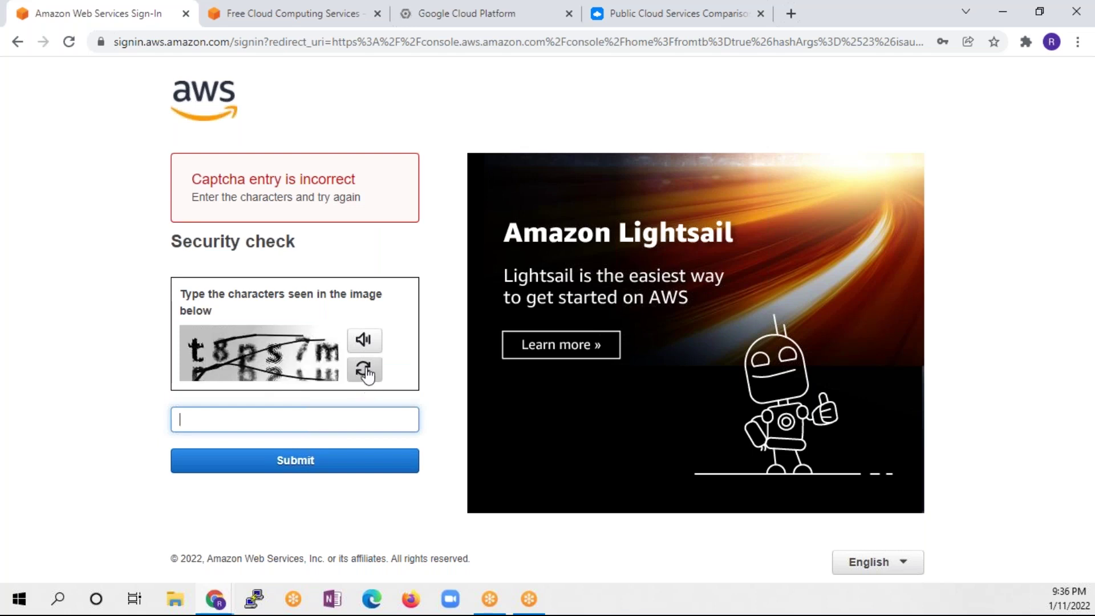
click(237, 419)
click(275, 465)
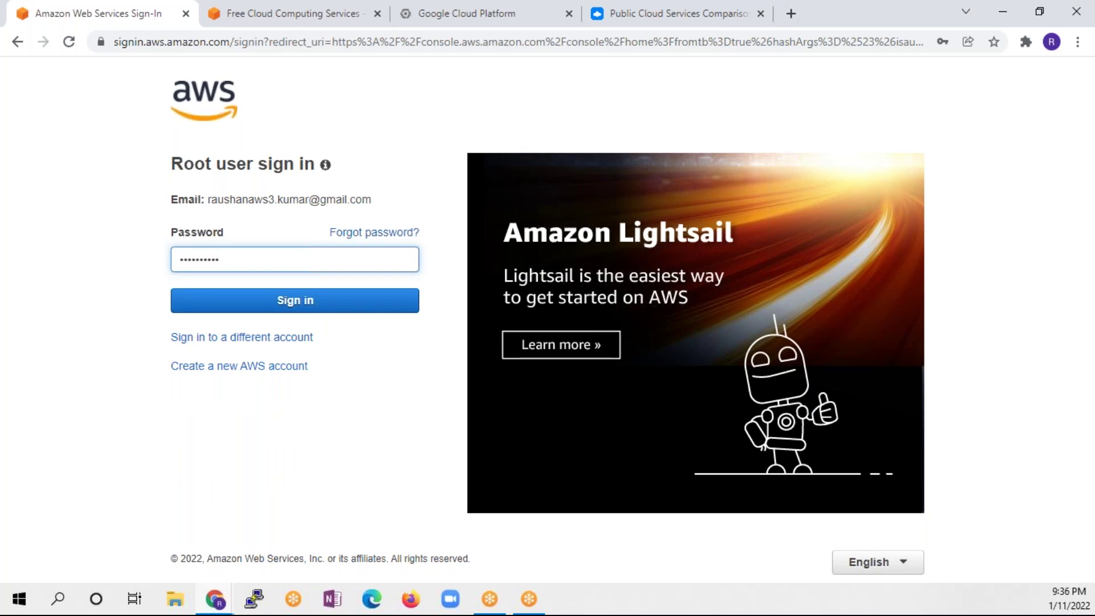
click(331, 311)
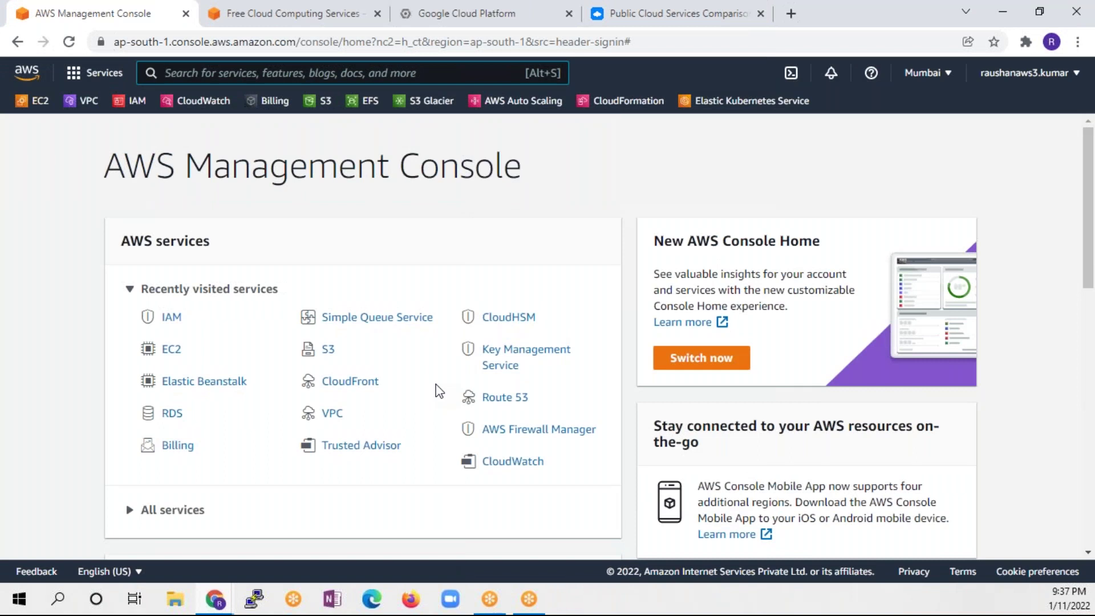
Step: Open the root account's Security credentials page, then bring the AWS Free Tier tab forward with its address selected
click(1023, 76)
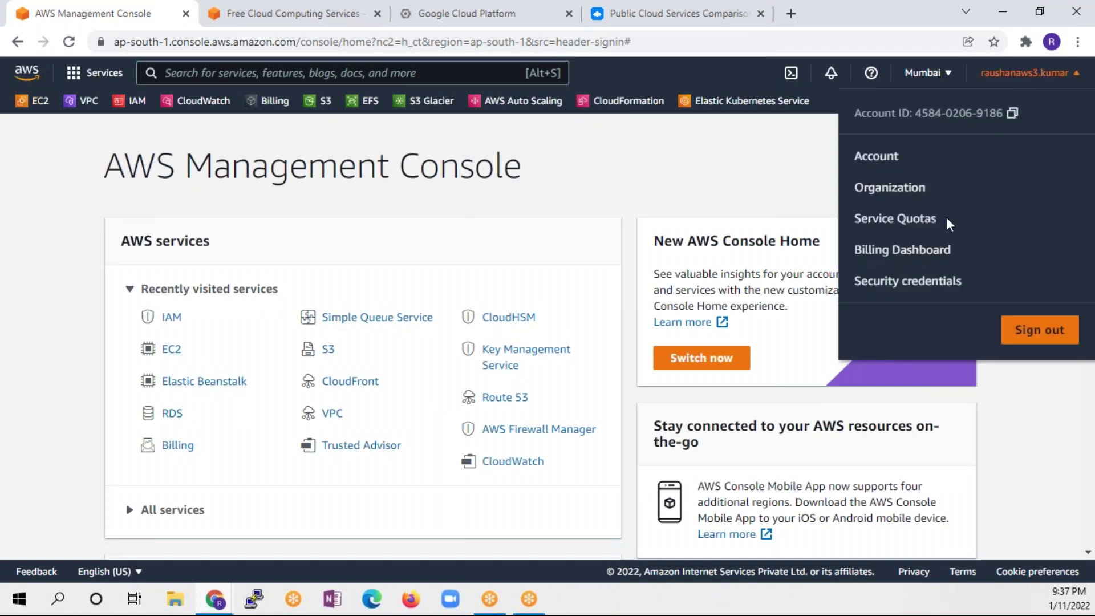
click(938, 285)
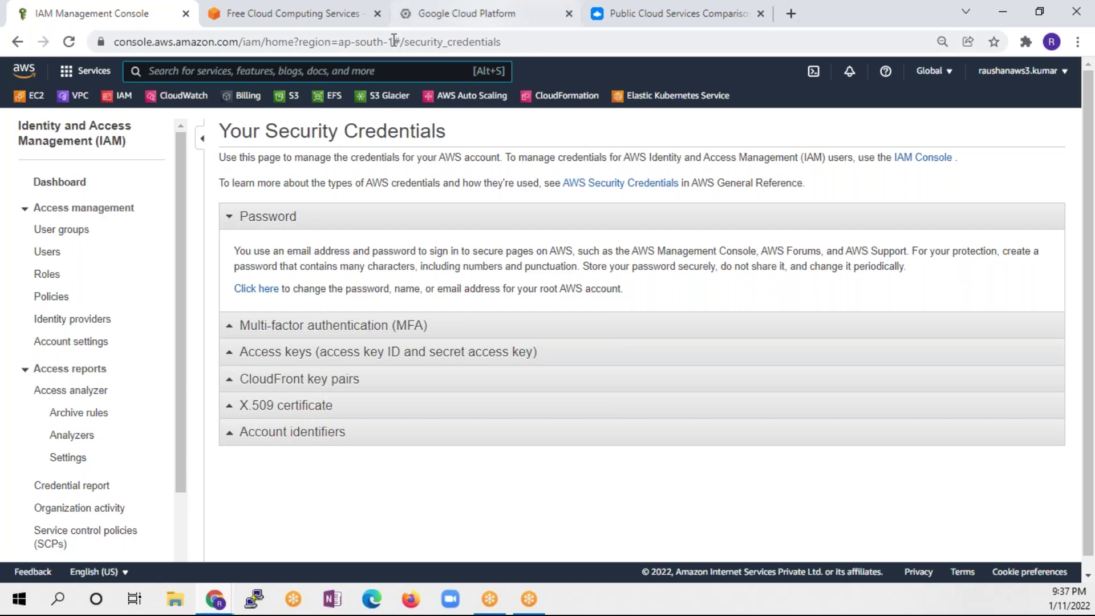
click(317, 15)
click(244, 43)
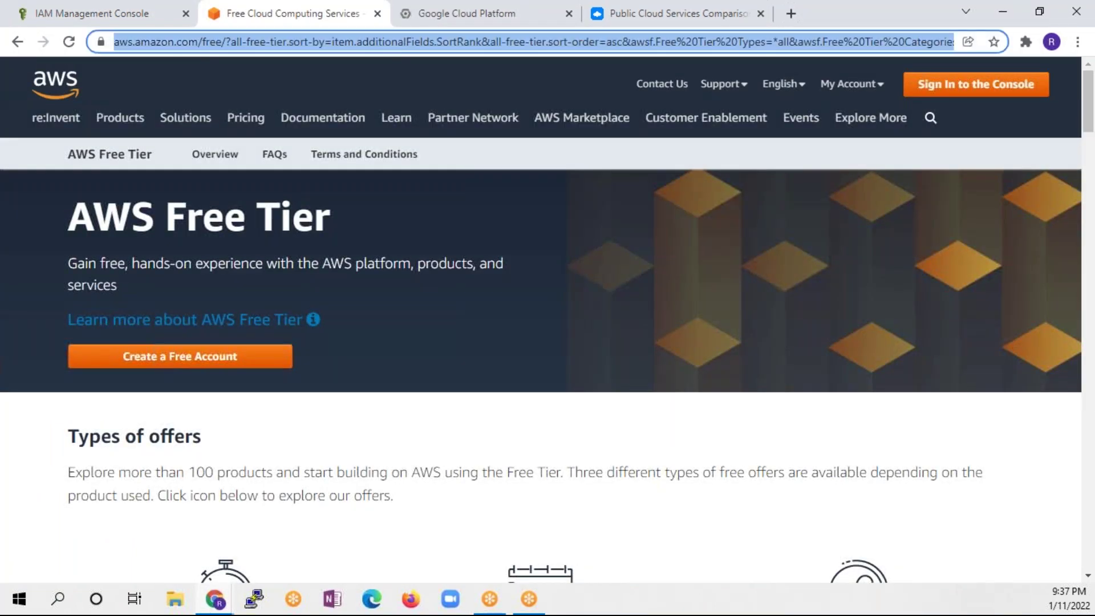
Step: Load google.com and search for 'google authenticator', highlighting Google Authenticator in a result
text(google)
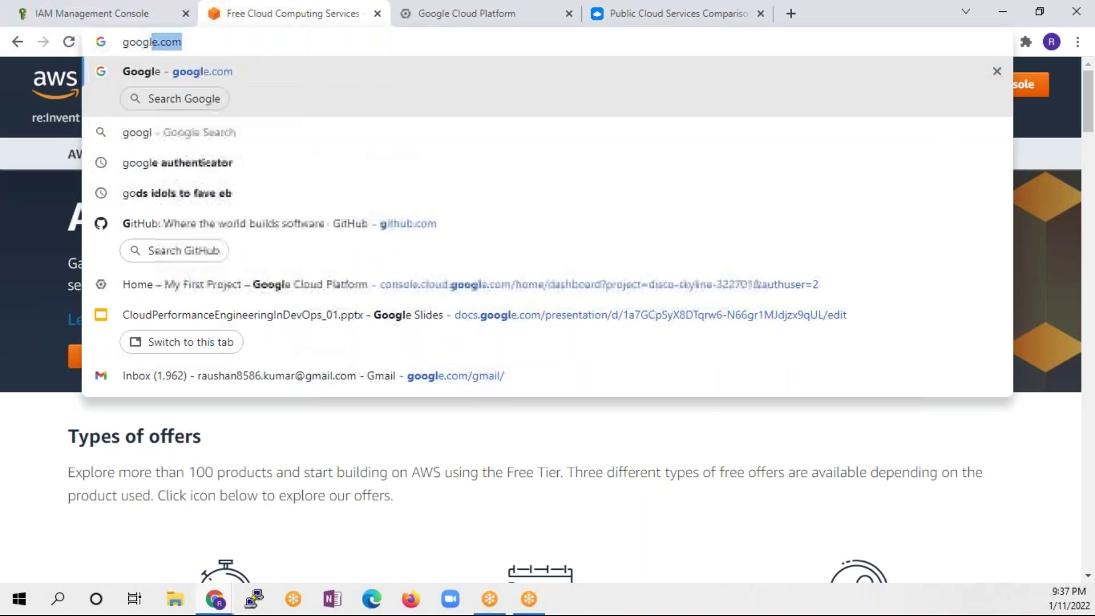
text(.com)
key(Return)
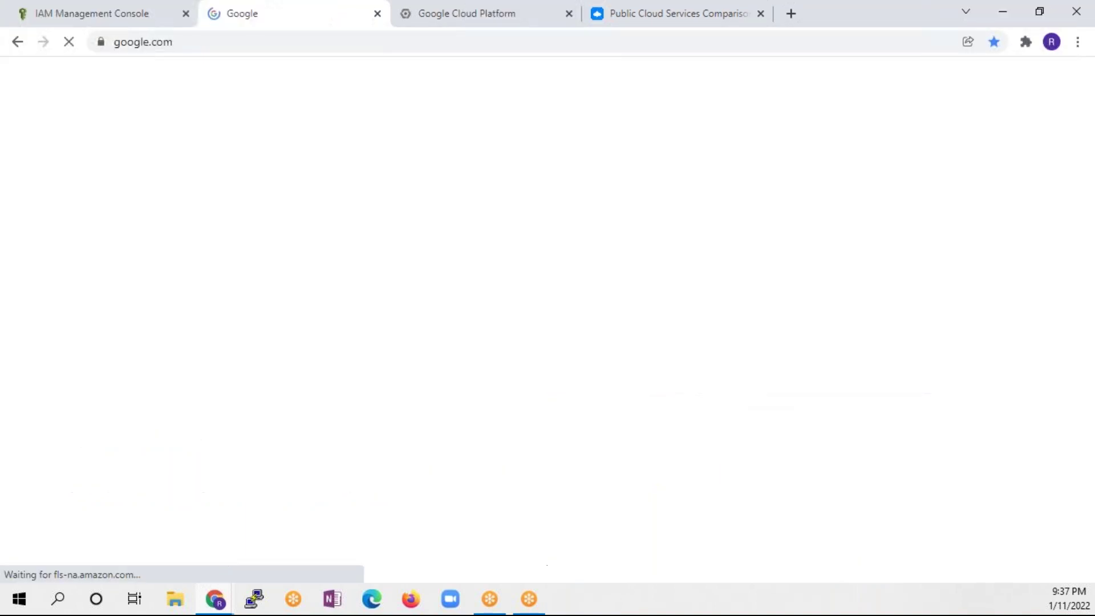
text(goog)
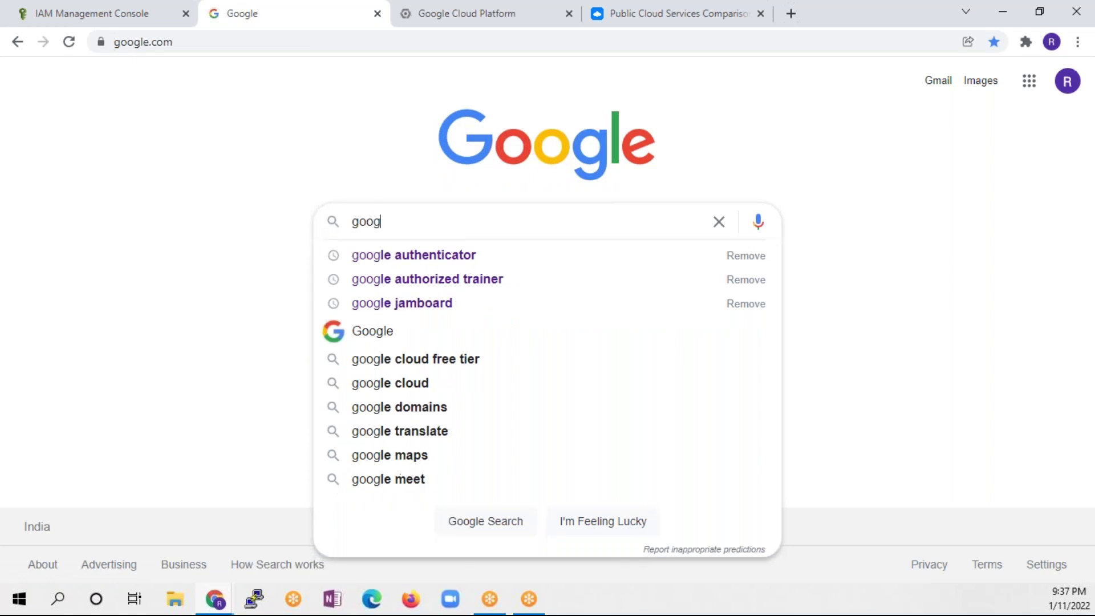
text(le authent)
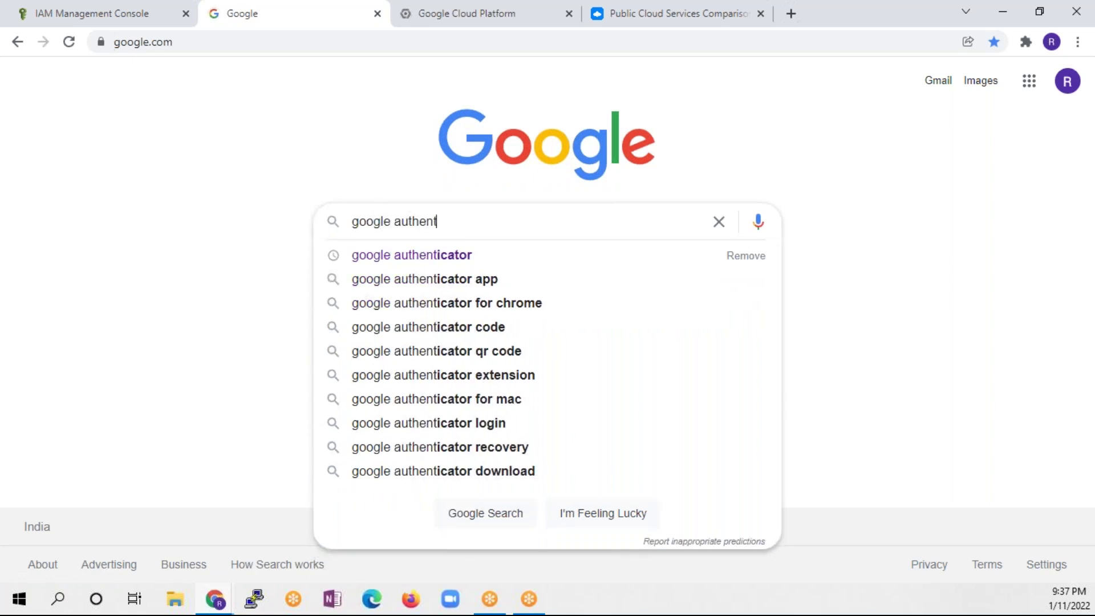
key(Down)
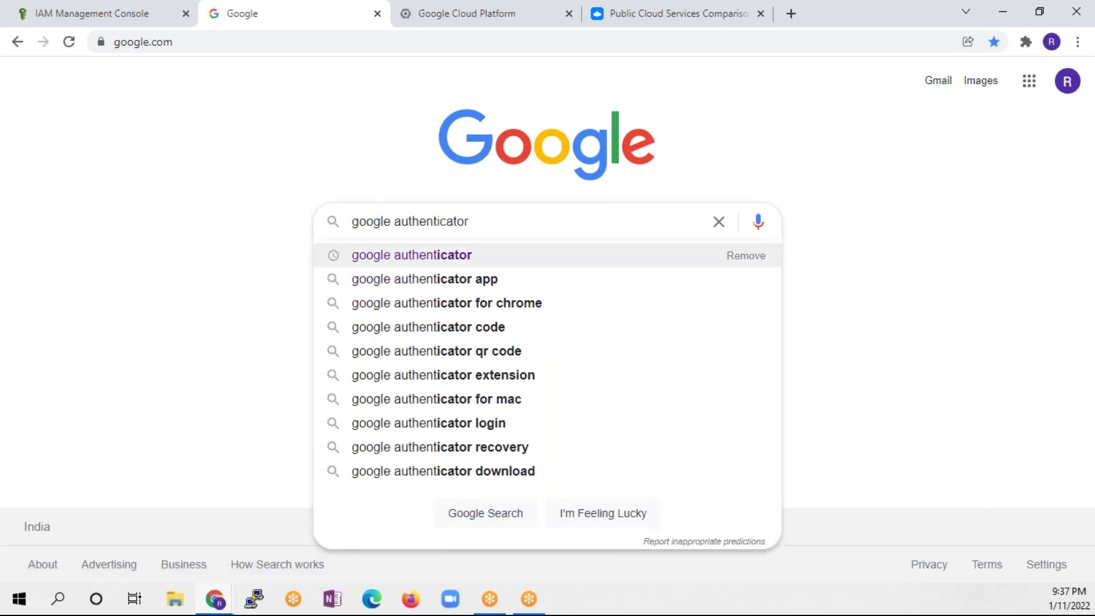
key(Return)
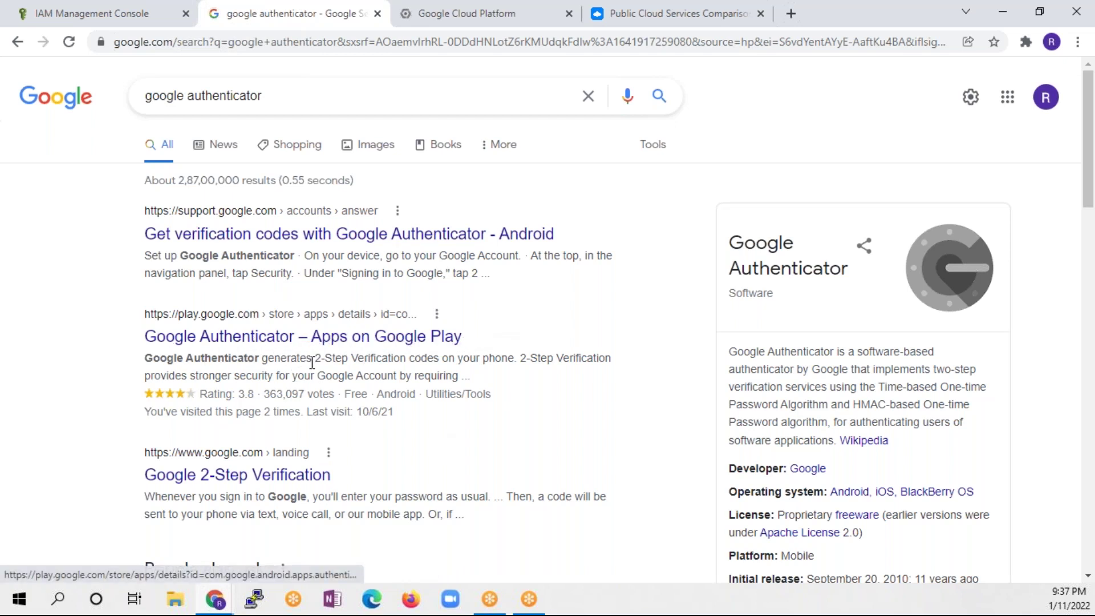
drag(137, 346, 295, 339)
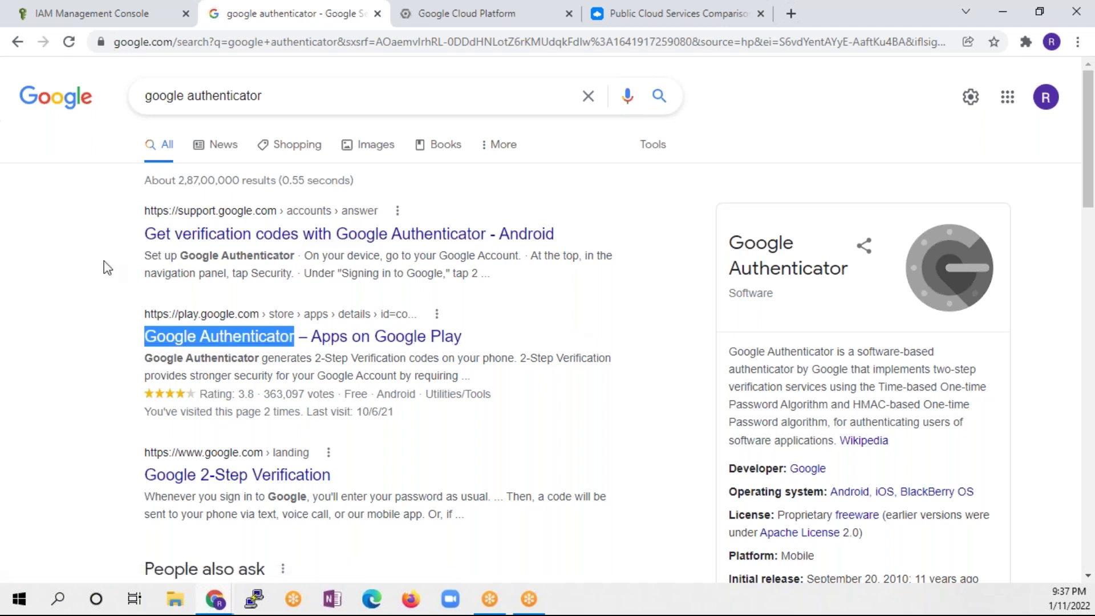
Step: Compare the search results with the Security Credentials page, ending back on Security Credentials
click(66, 14)
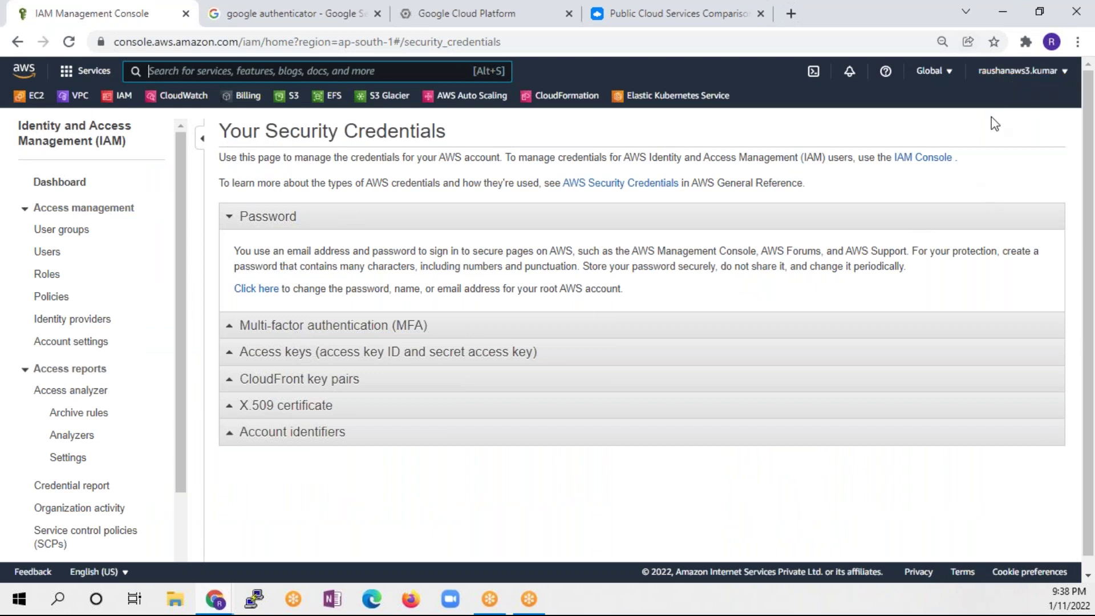
click(285, 13)
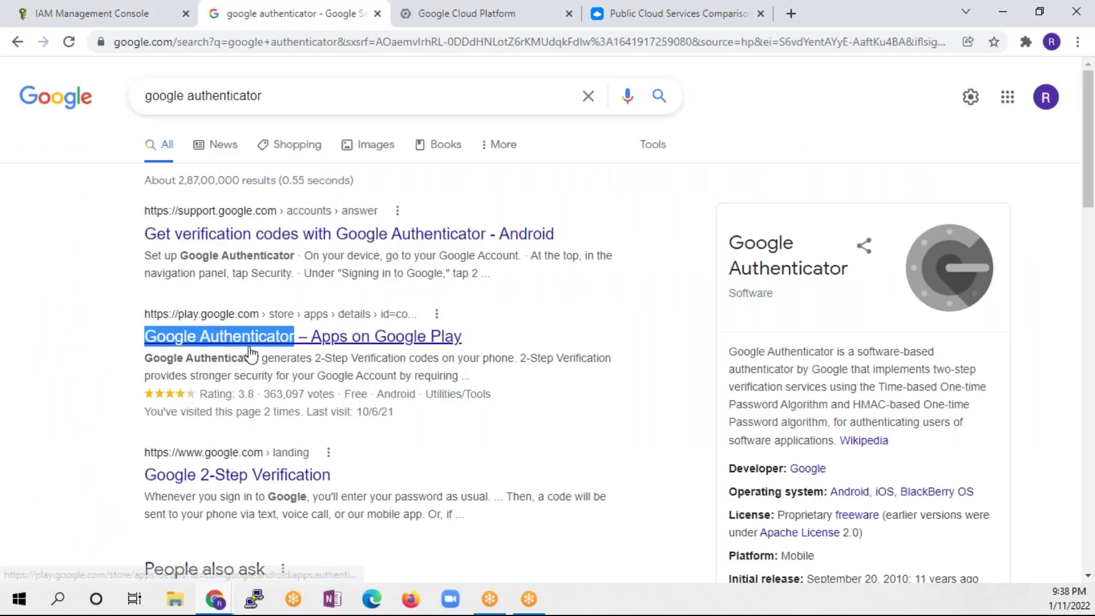
click(489, 342)
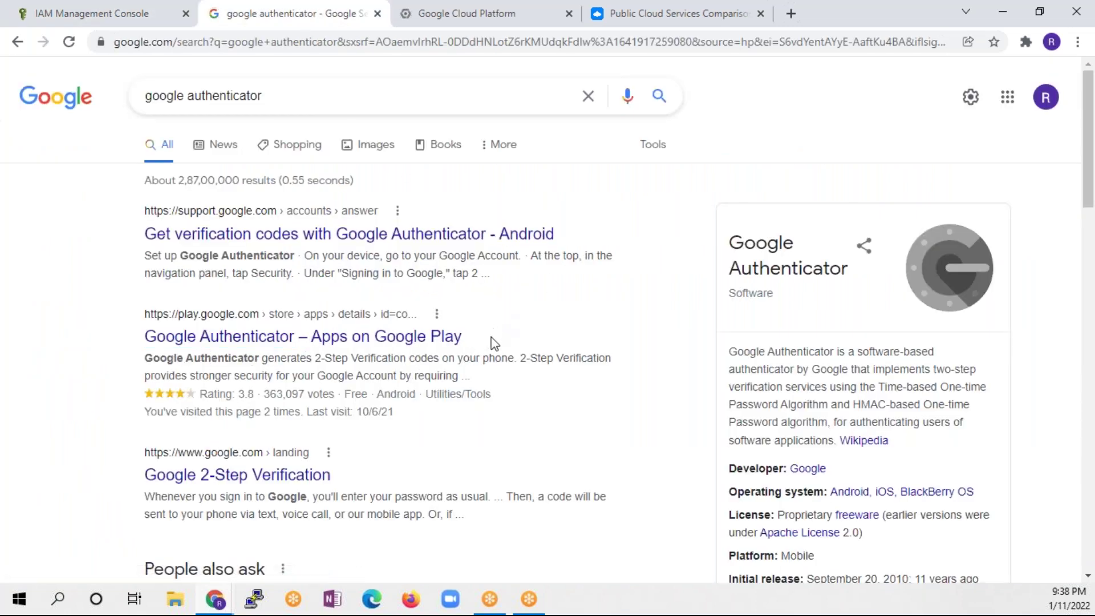
triple_click(262, 95)
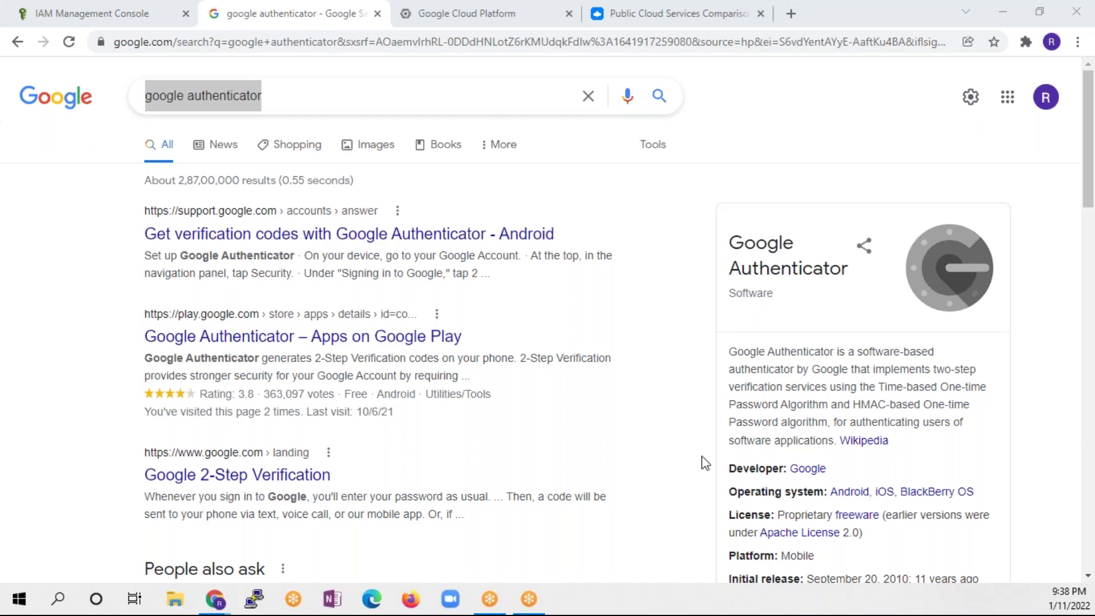
click(89, 19)
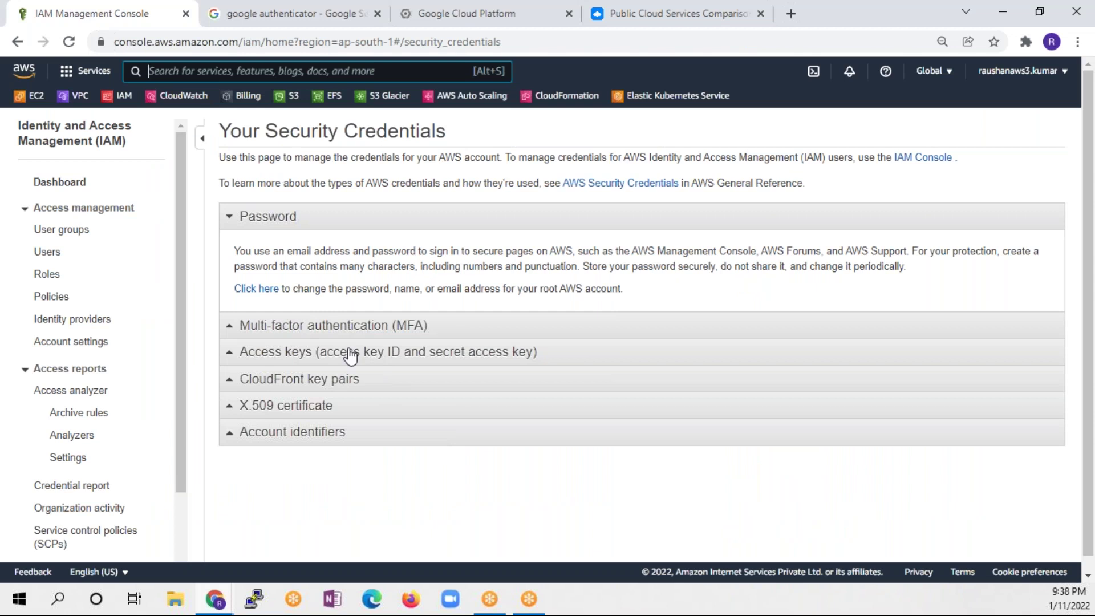
Step: Expand MFA, start Activate MFA with a virtual device, and open the AWS MFA help link separately
click(279, 328)
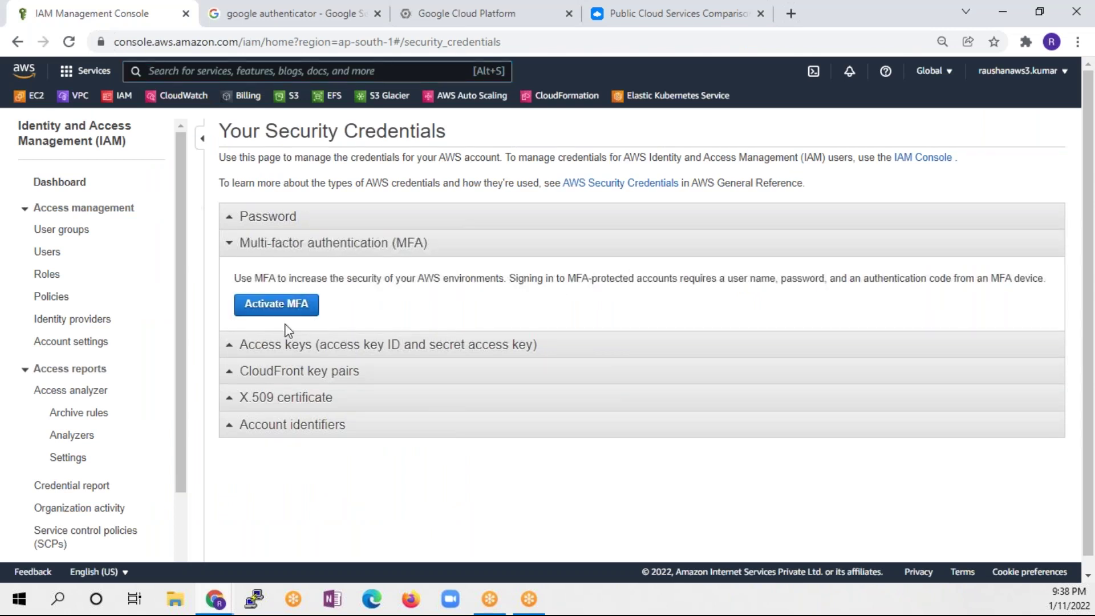
click(276, 307)
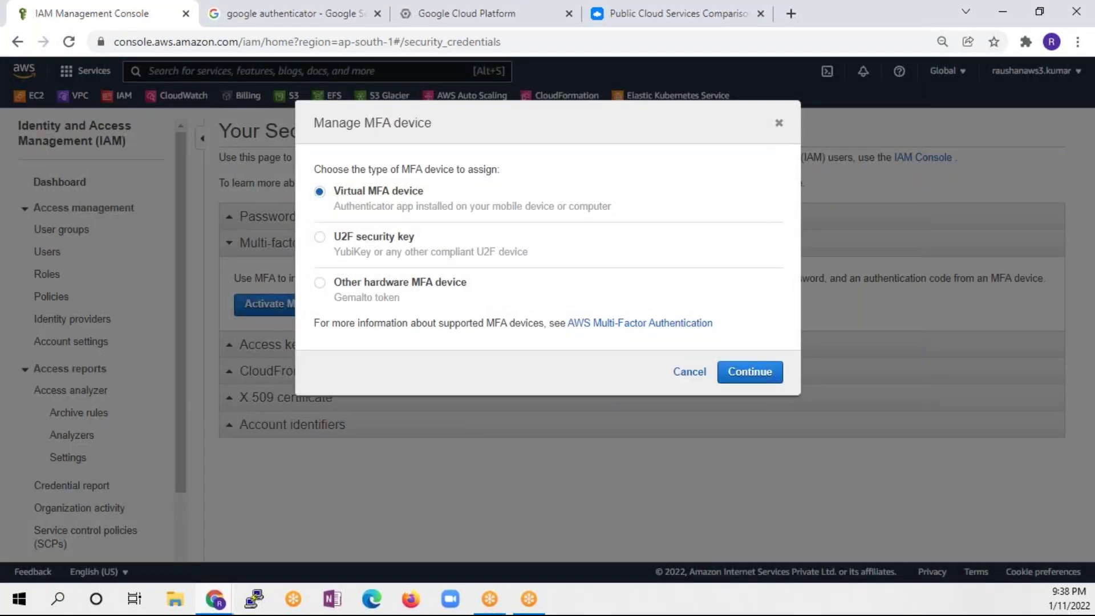
right_click(655, 325)
click(690, 336)
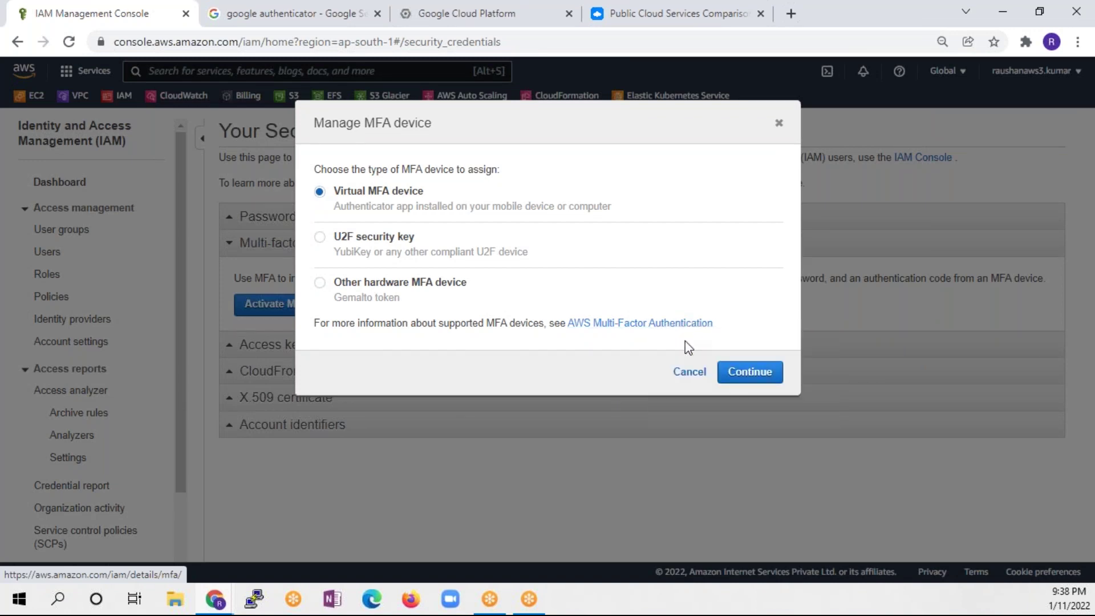
Step: Bring up the AWS Multi-factor Authentication help page and scroll through its content
click(279, 23)
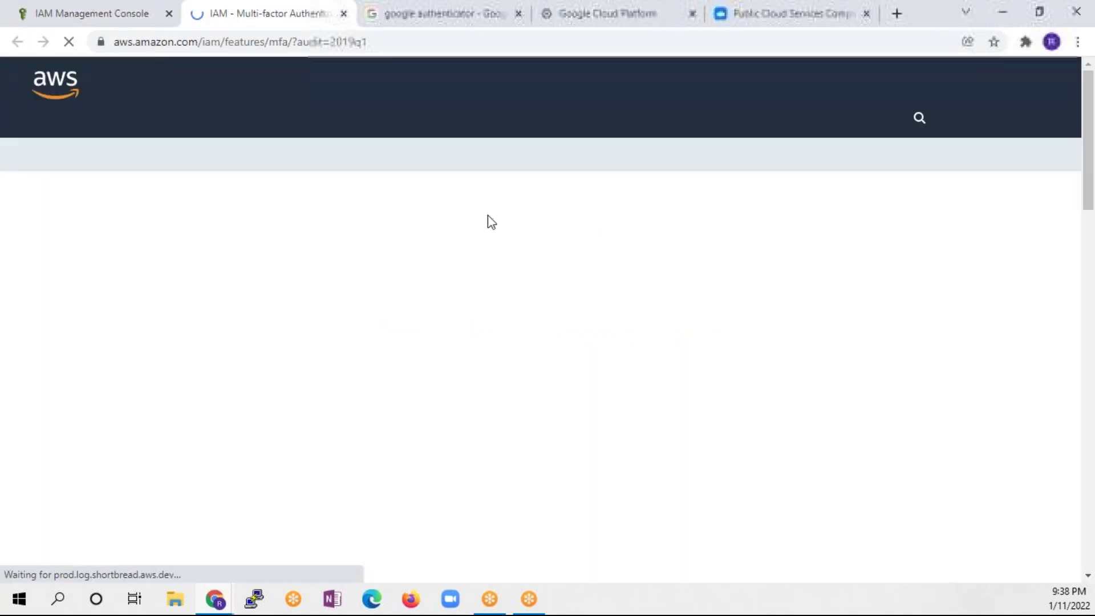
scroll(488, 215, down, 5)
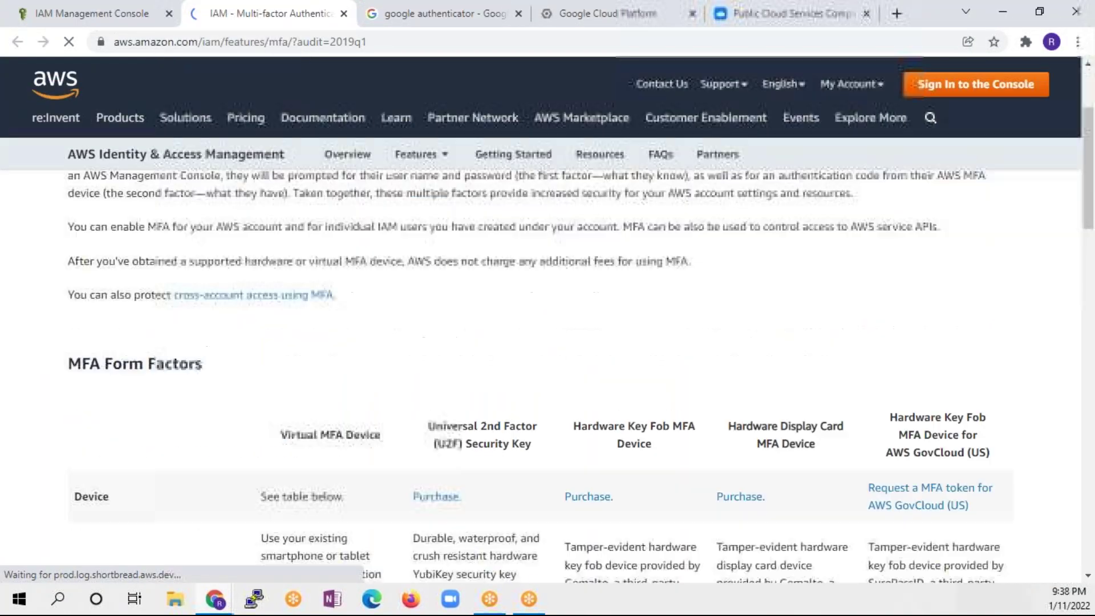
scroll(548, 342, up, 4)
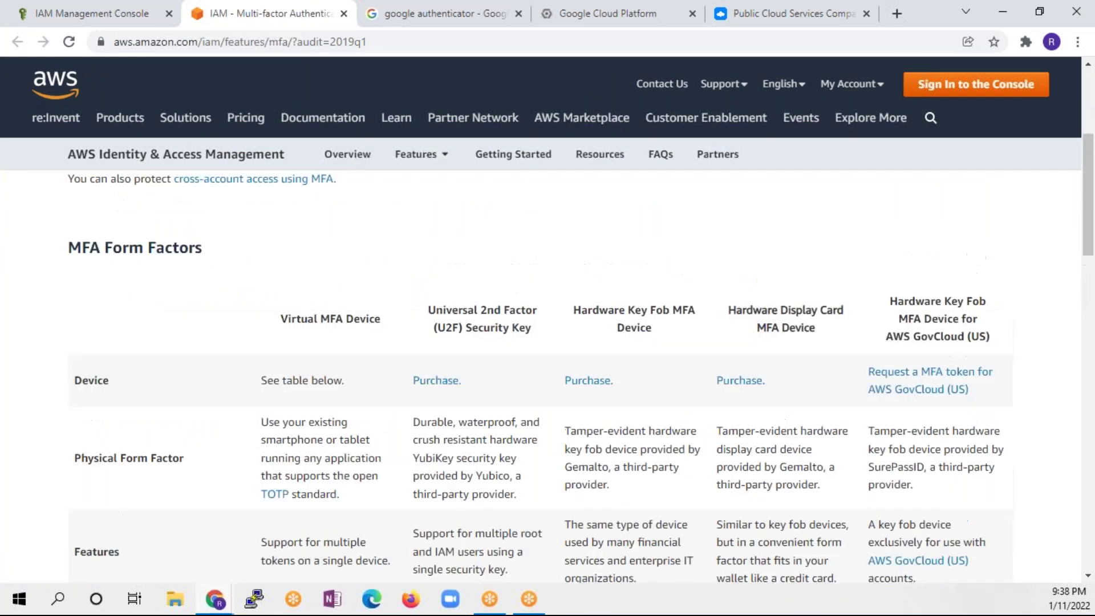
scroll(547, 365, down, 5)
scroll(547, 365, up, 1)
scroll(548, 365, down, 6)
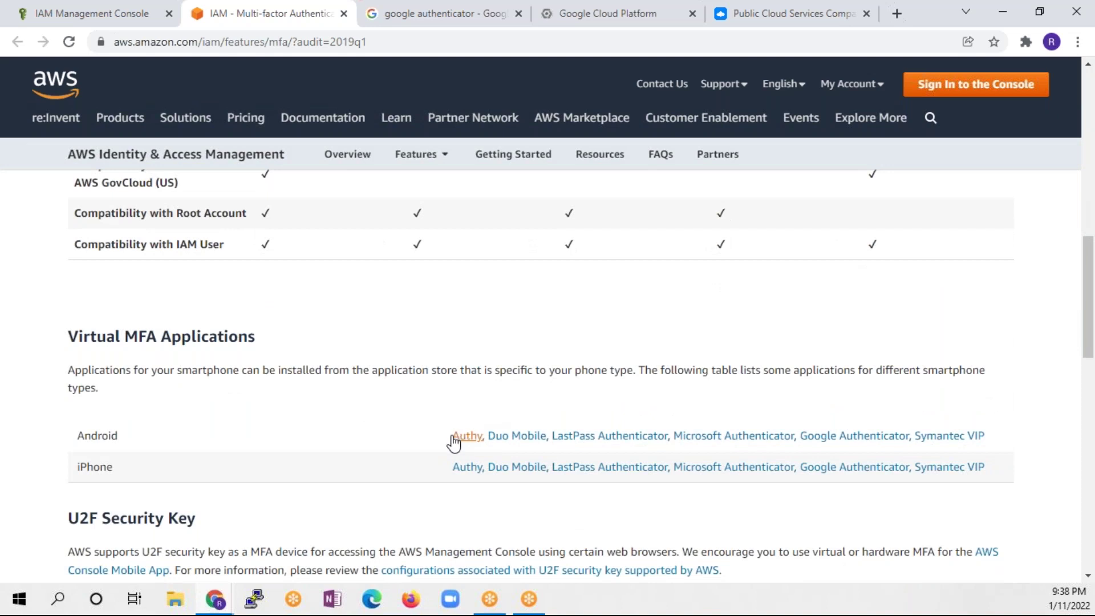
Step: Highlight the Android and iPhone authenticator app lists, then return to the IAM MFA setup
drag(436, 438, 1015, 432)
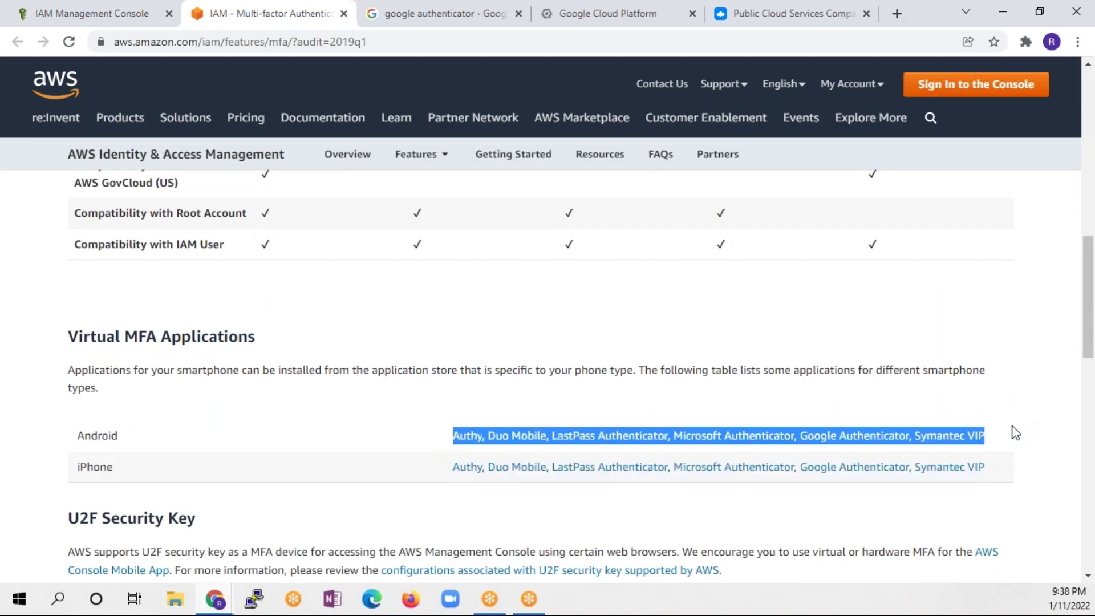
click(439, 440)
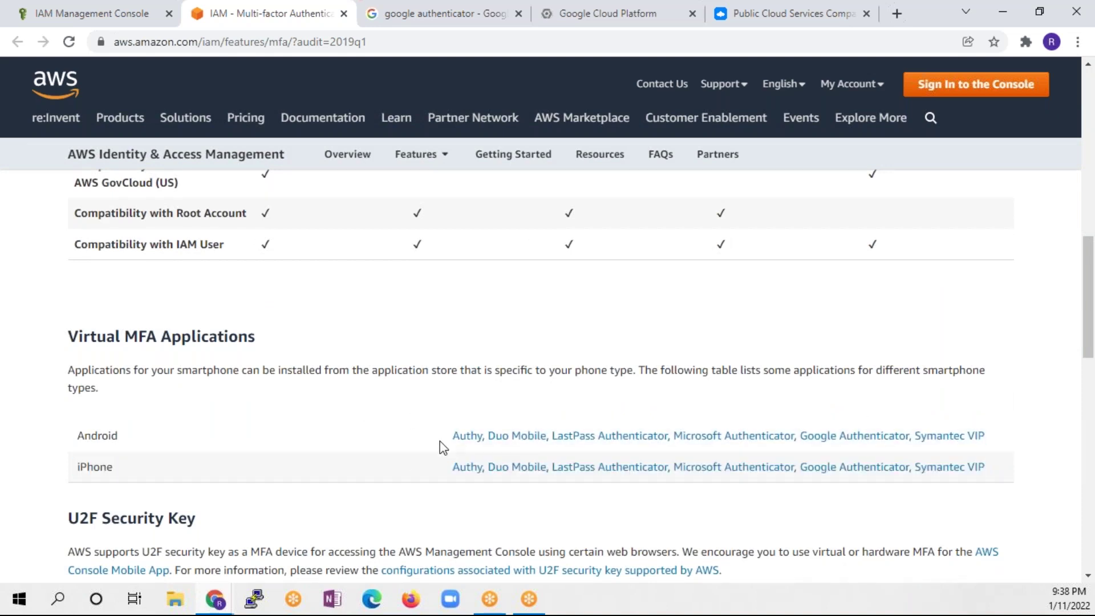
drag(561, 426, 993, 432)
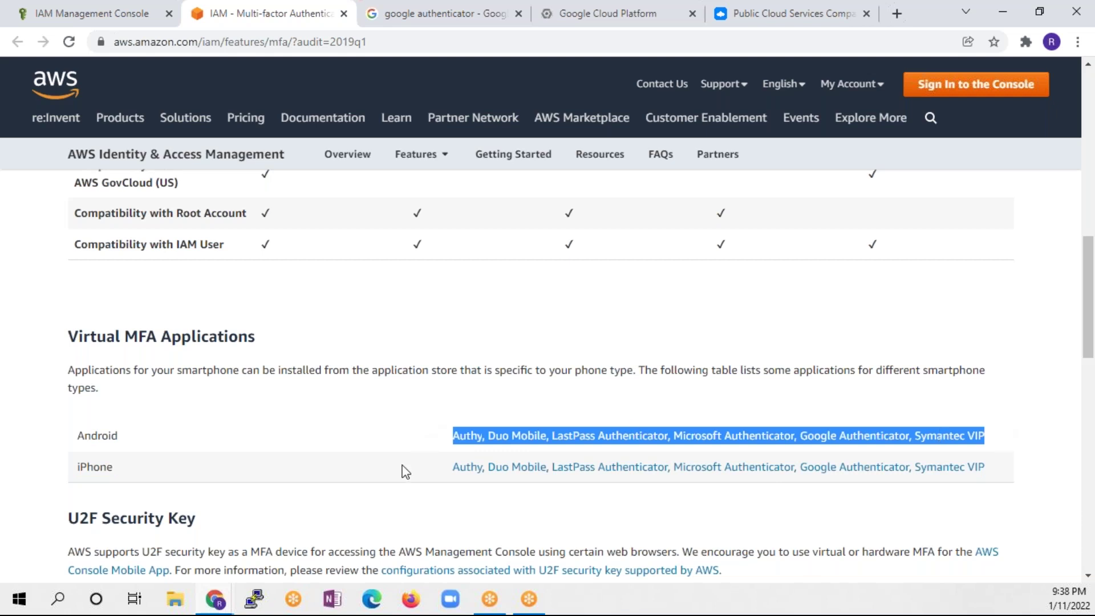
drag(453, 467, 995, 454)
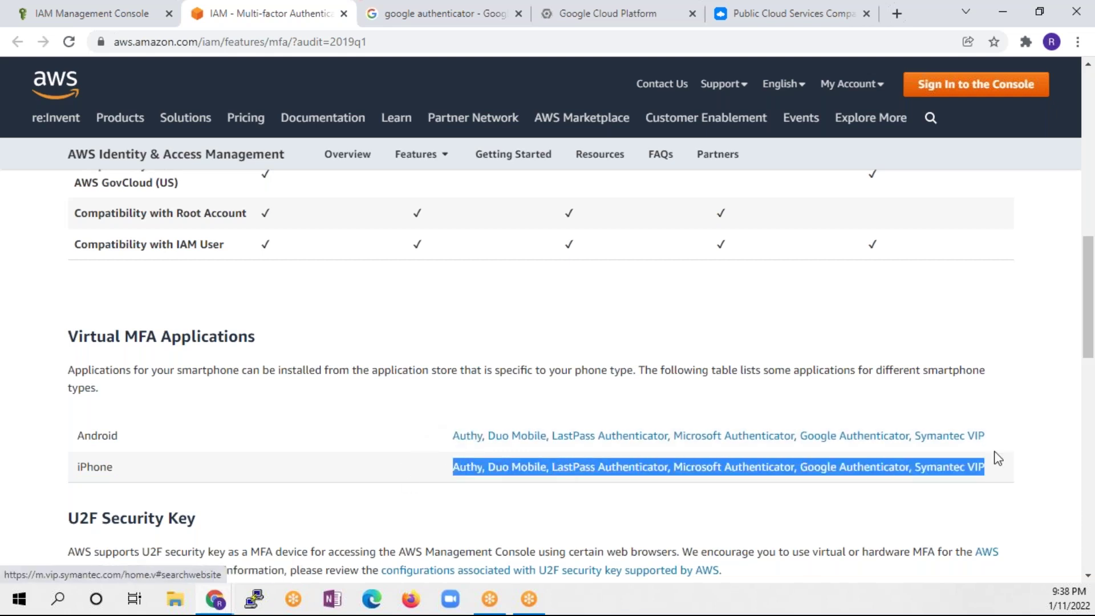
click(1042, 423)
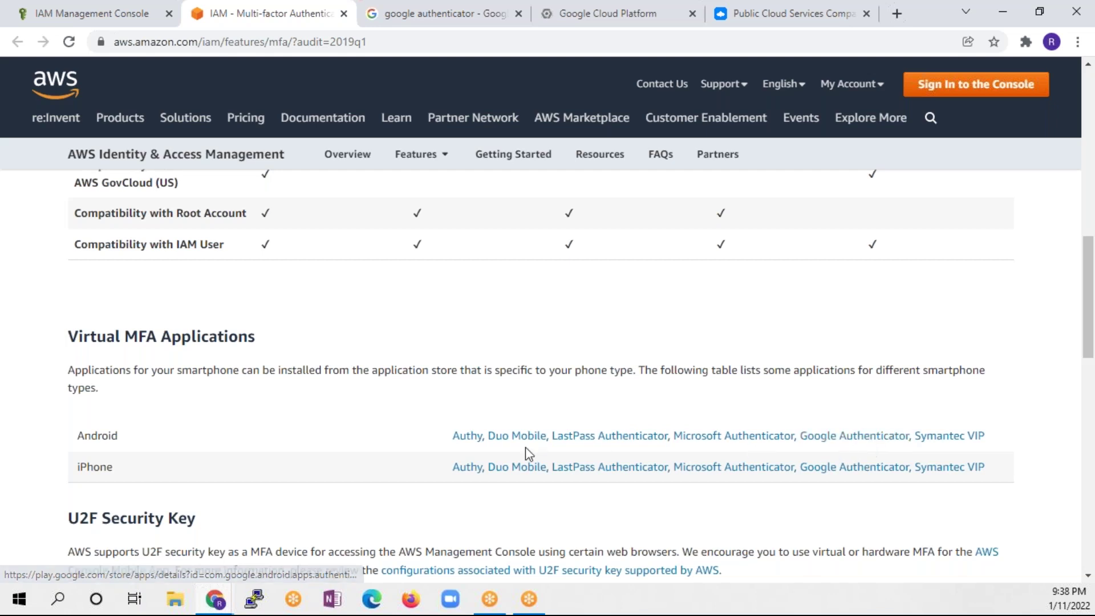
drag(445, 442, 983, 433)
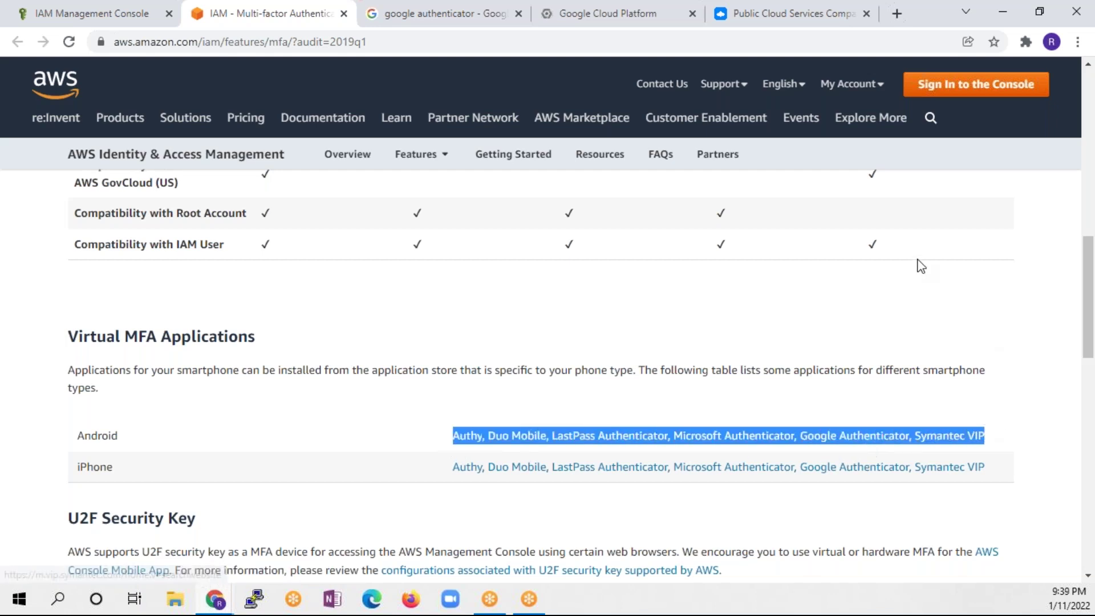
click(688, 401)
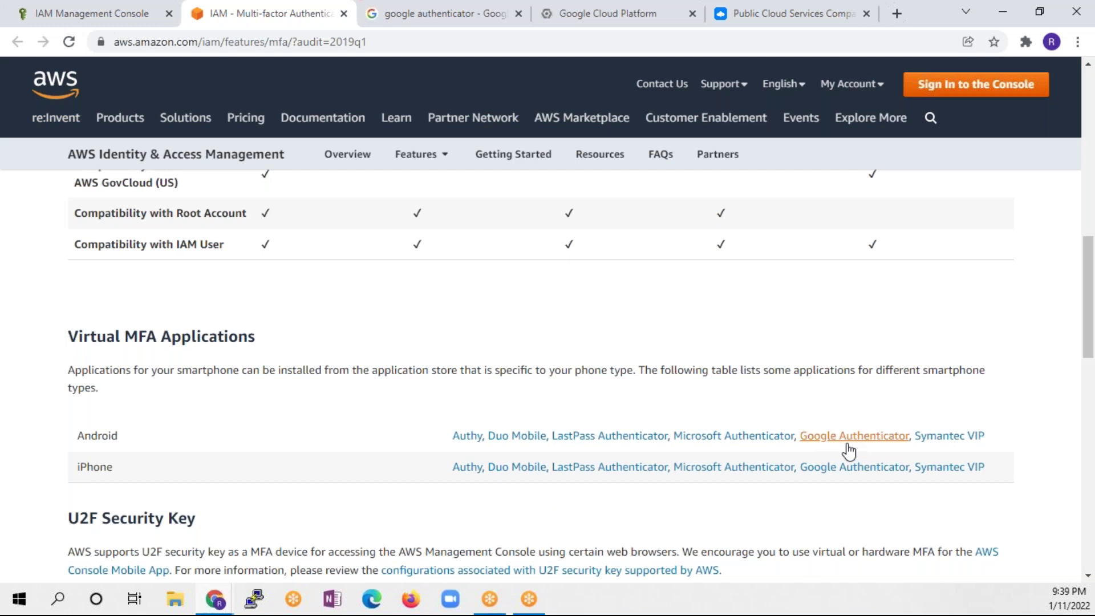
click(63, 14)
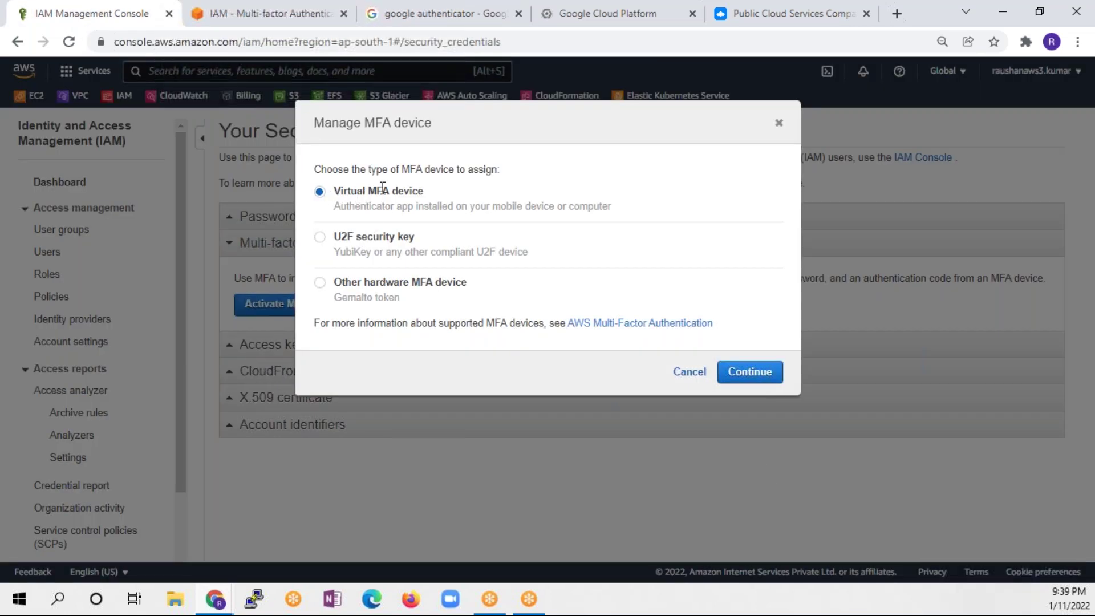
Step: Show the virtual MFA device's QR code and enter the first MFA code from the app
click(748, 374)
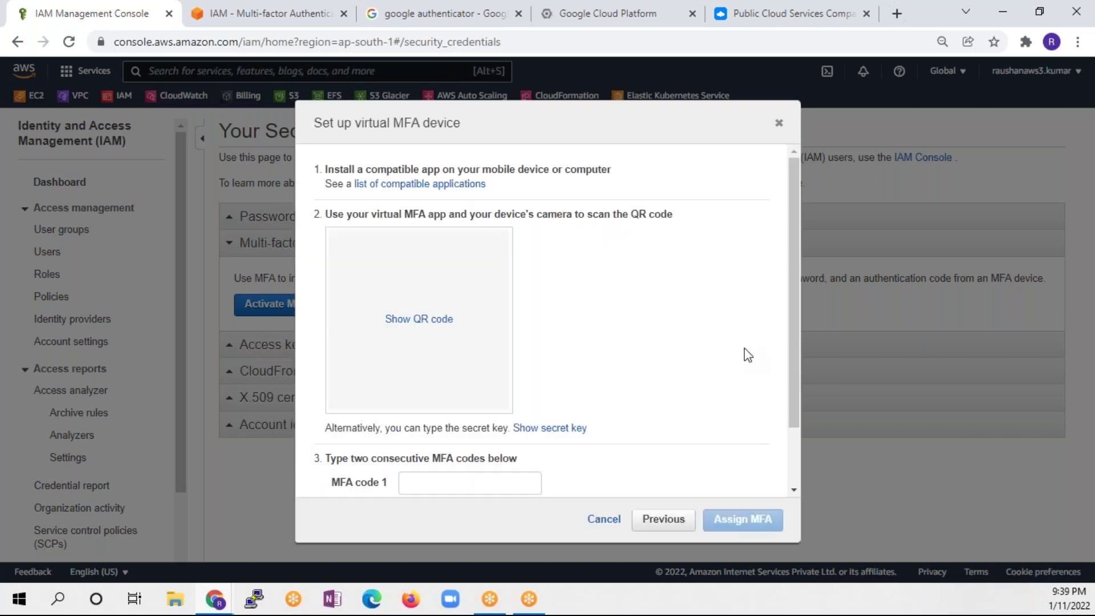
click(437, 321)
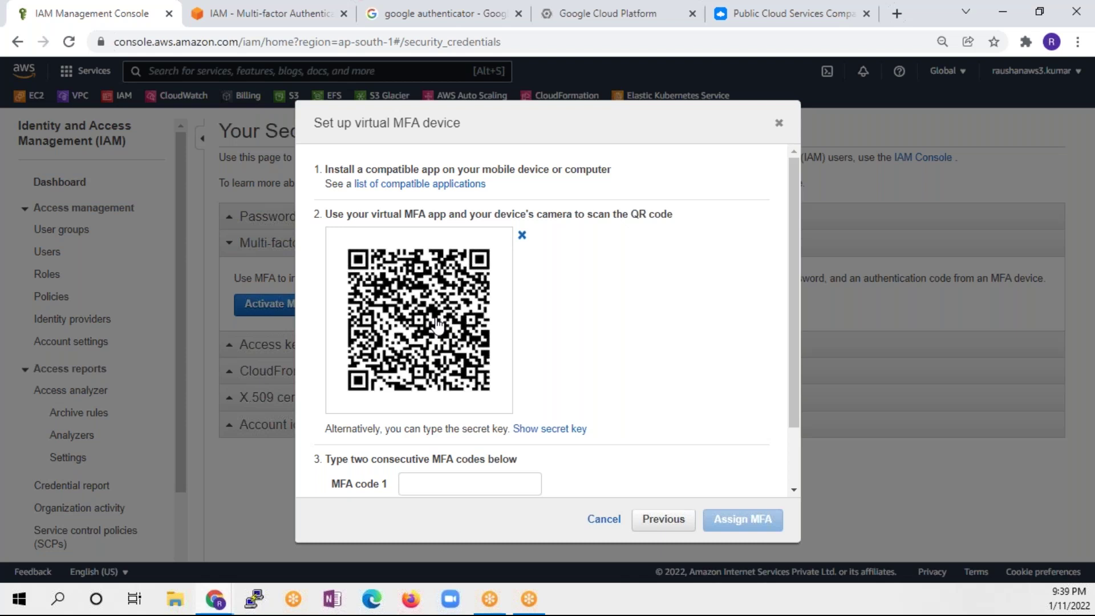
click(430, 481)
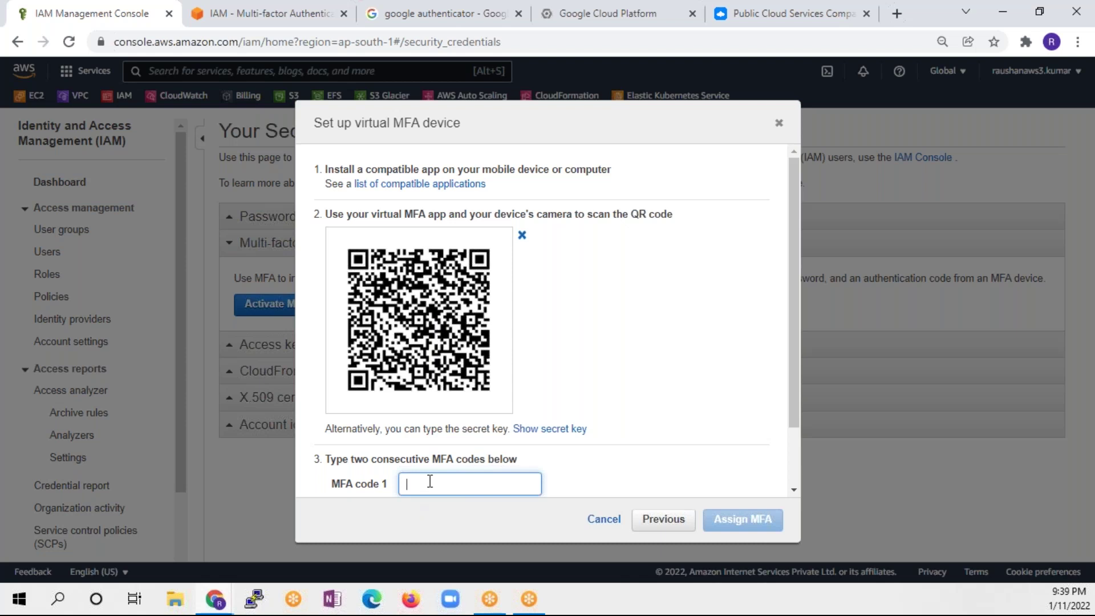
Step: Enter the second MFA code, assign the virtual MFA device, and close the success message
scroll(646, 417, down, 1)
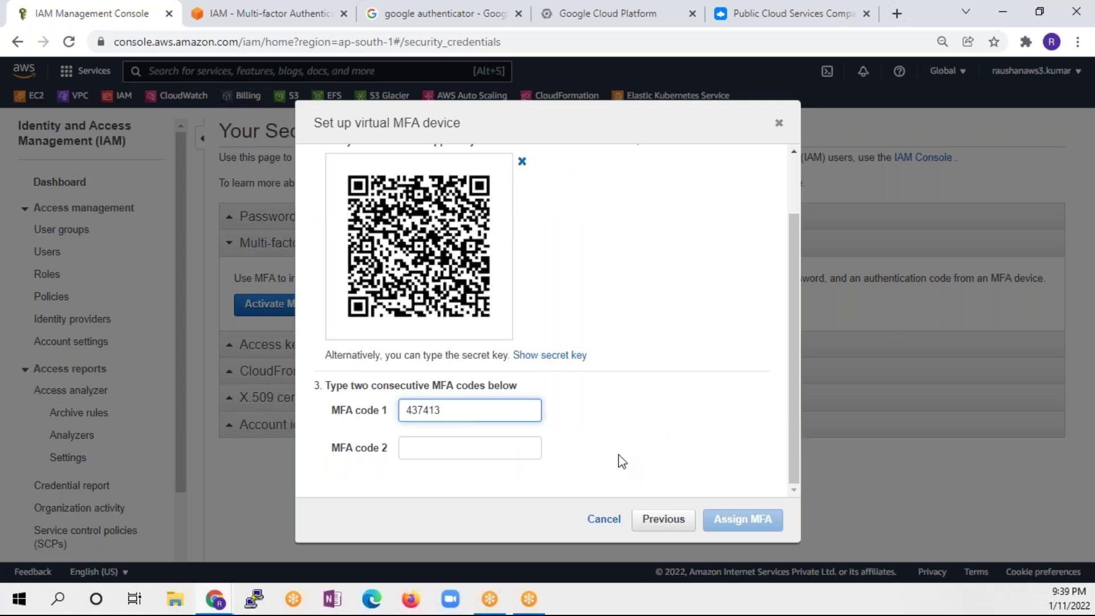
click(482, 448)
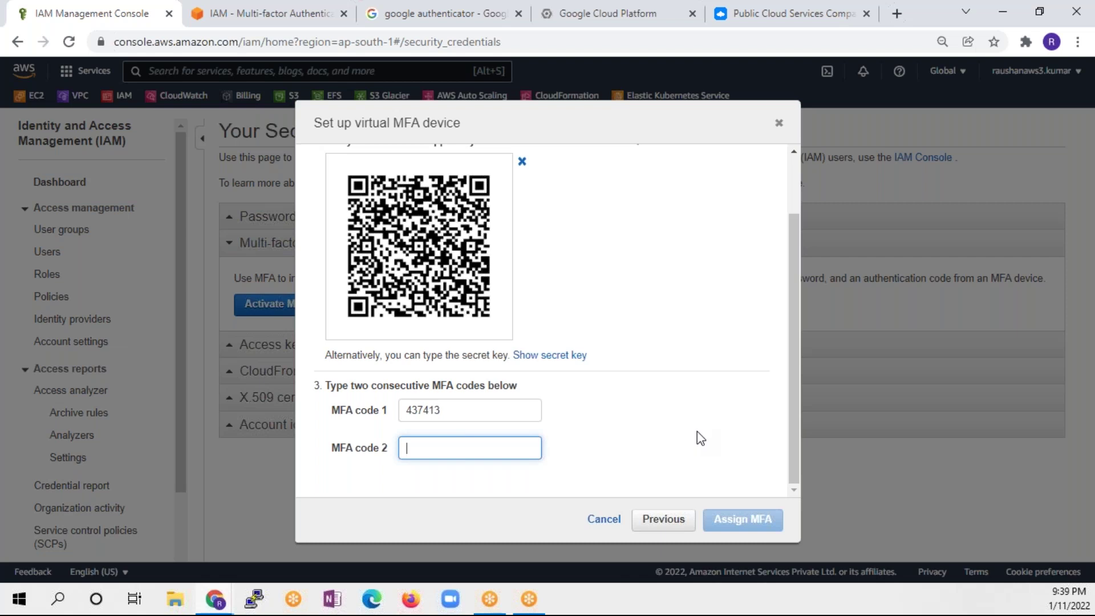
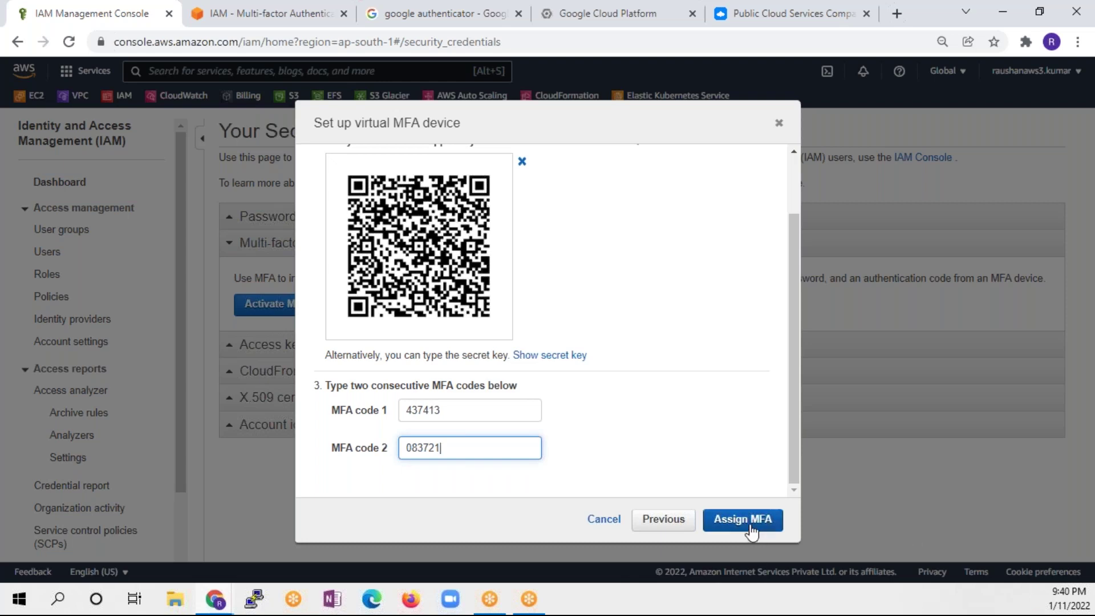
click(744, 522)
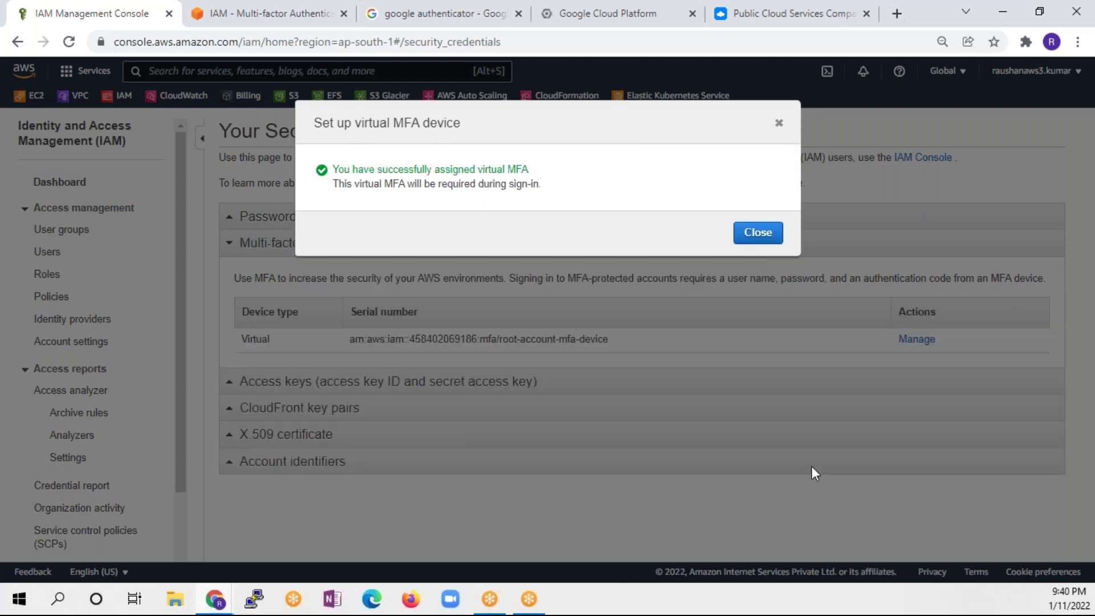
click(764, 236)
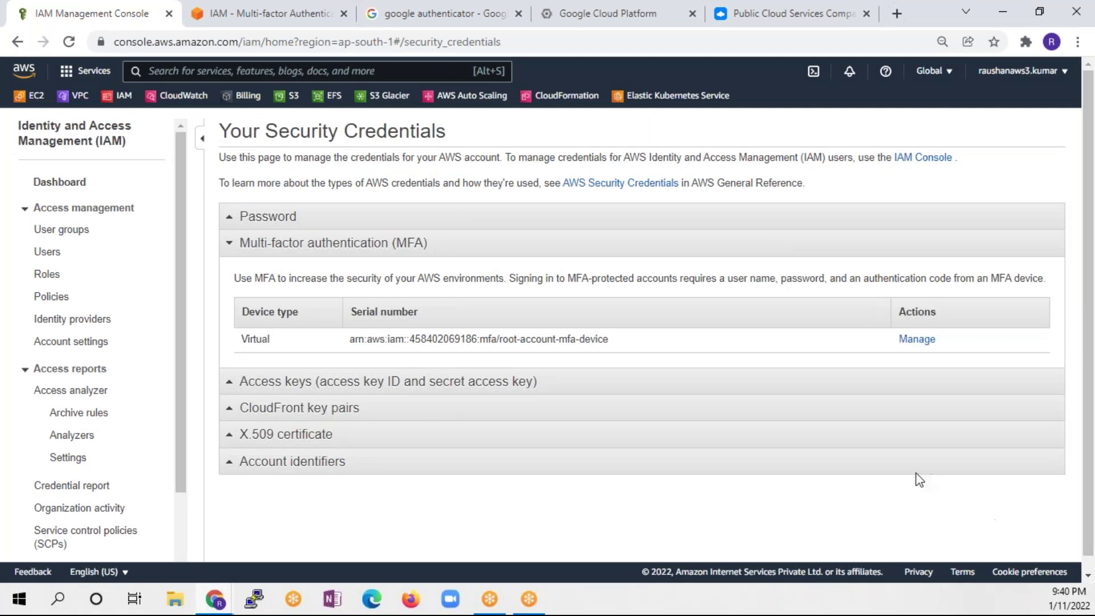
Step: Sign out of the root account and return to the console sign-in via My Account
click(1021, 71)
click(1032, 302)
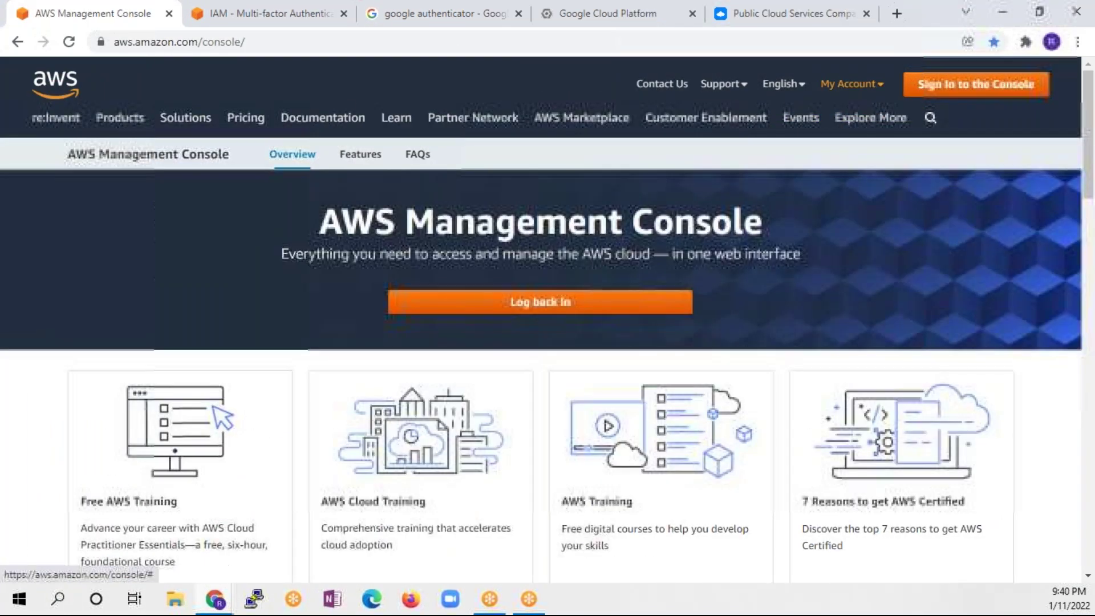
mouse_move(853, 93)
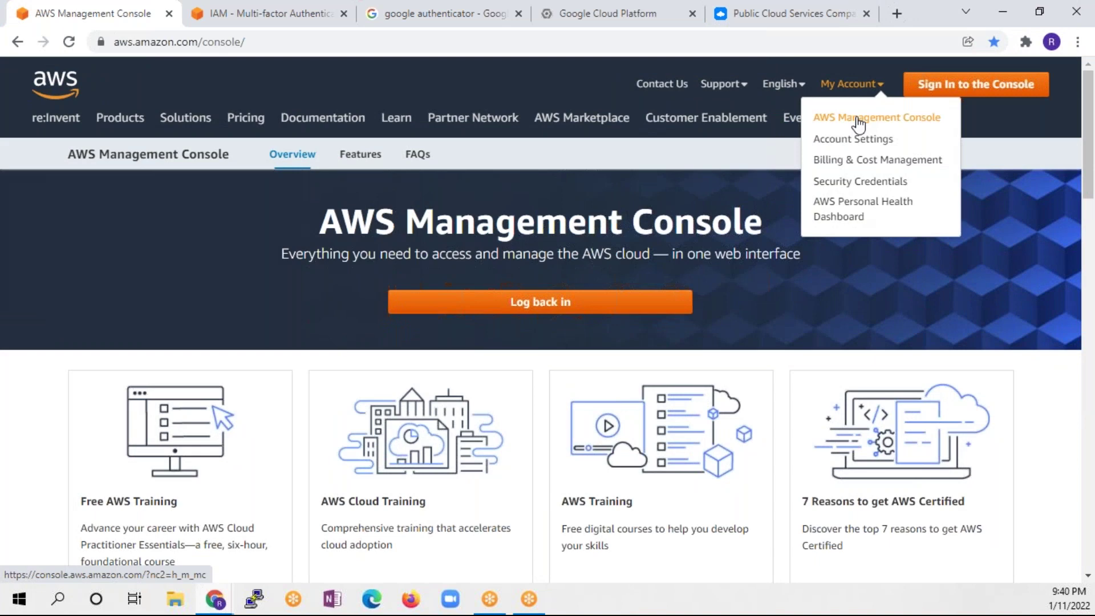
click(859, 124)
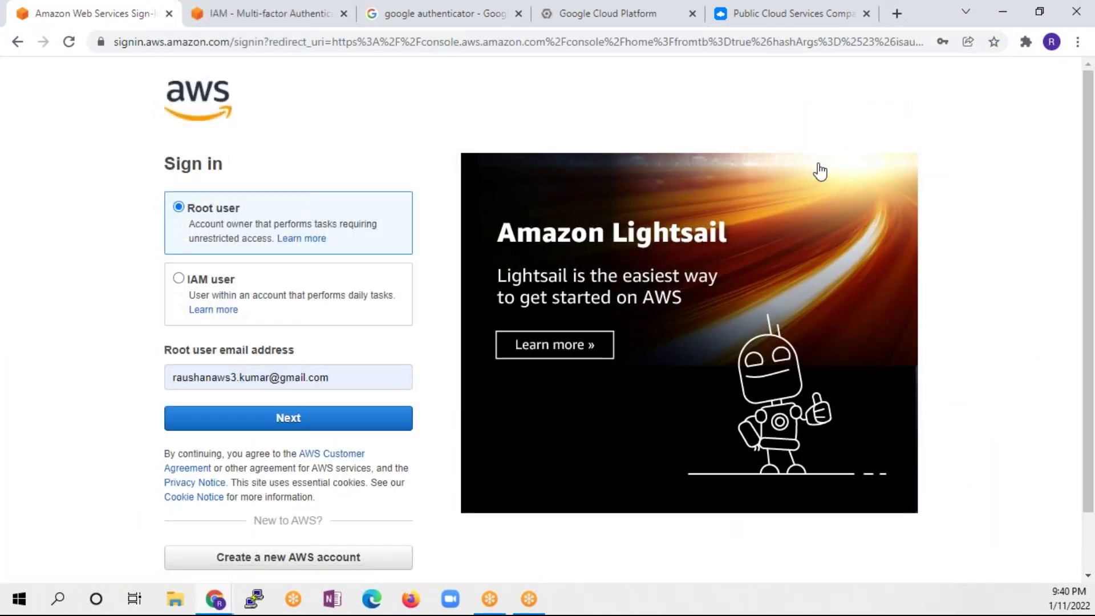
click(279, 415)
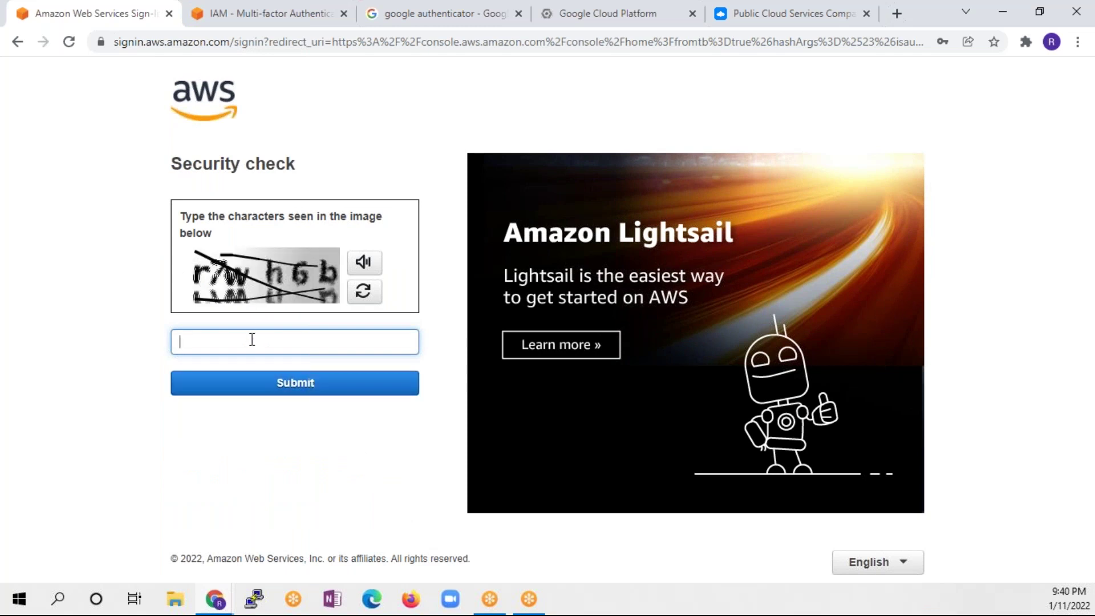
Step: Pass the security check, then enter the root password and MFA code to sign back in
text(r7wh6b)
click(298, 384)
text(•••••••••)
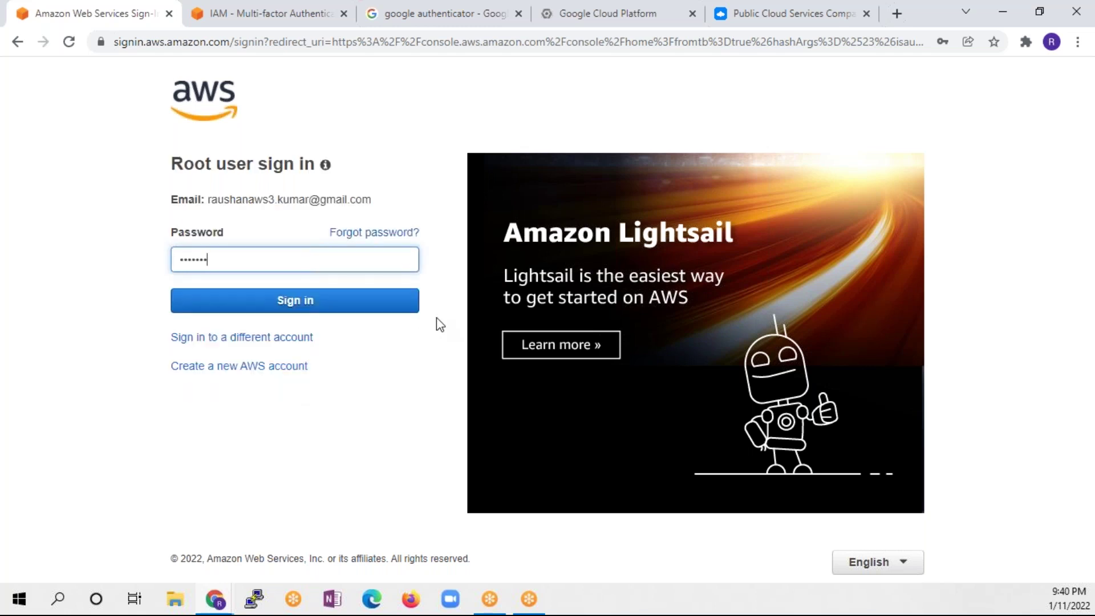
click(286, 305)
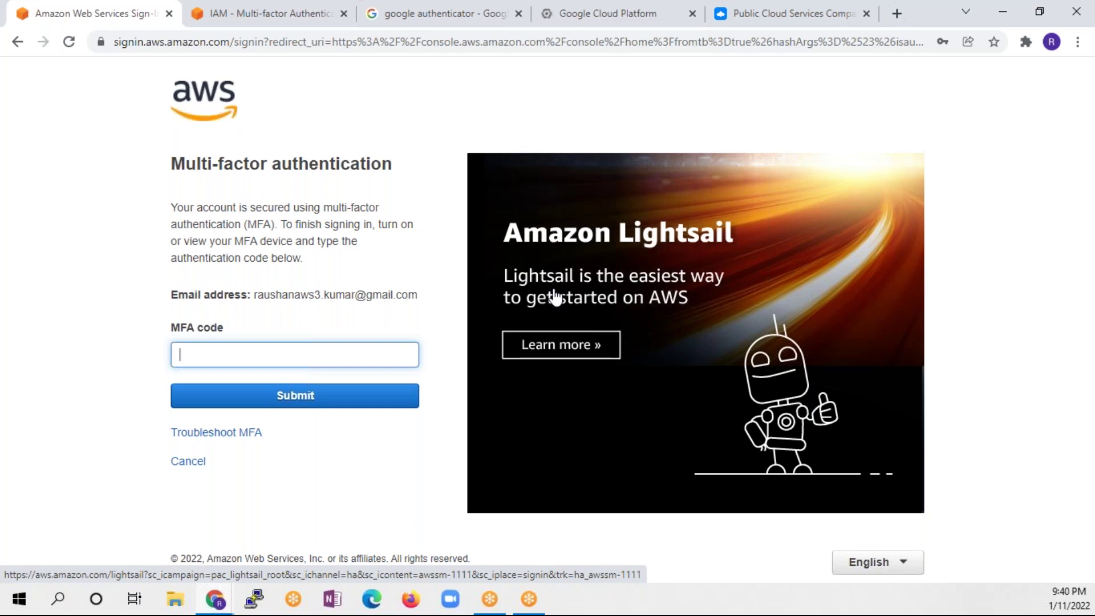
key(Return)
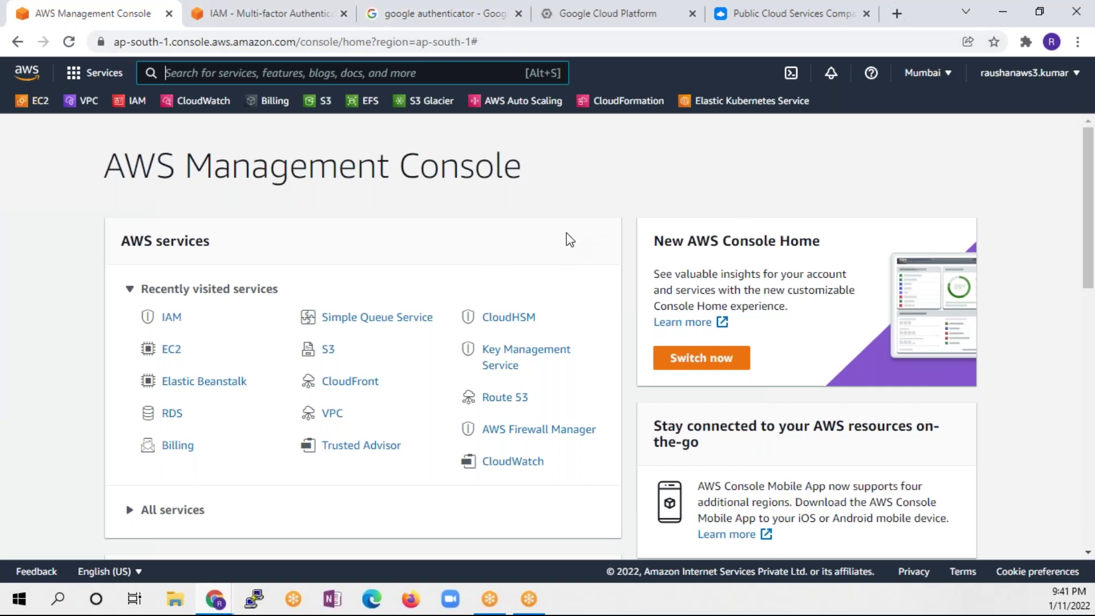
click(999, 83)
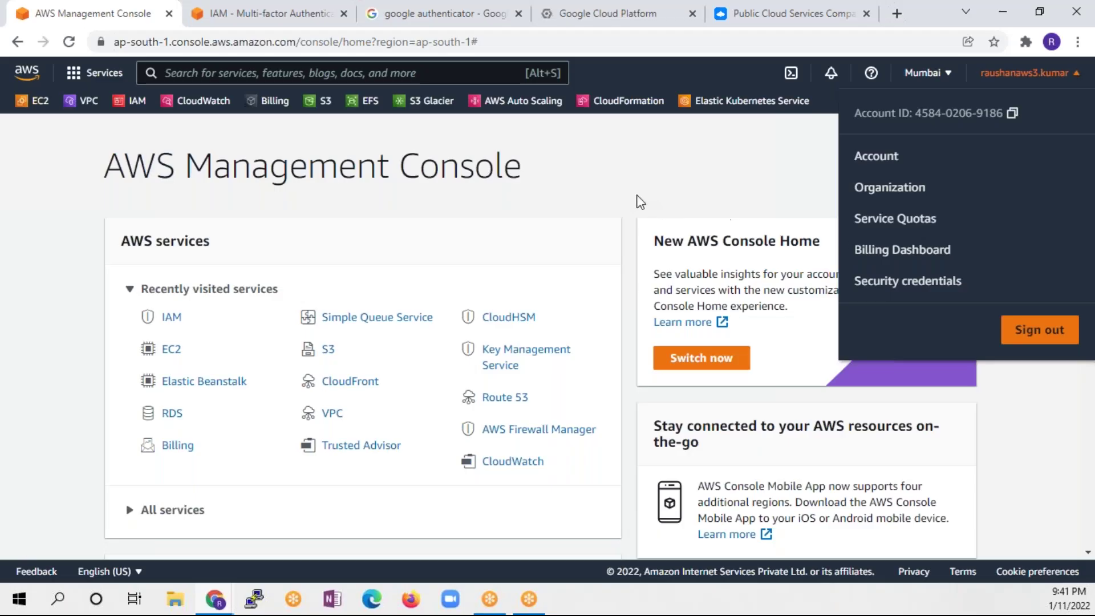
click(636, 203)
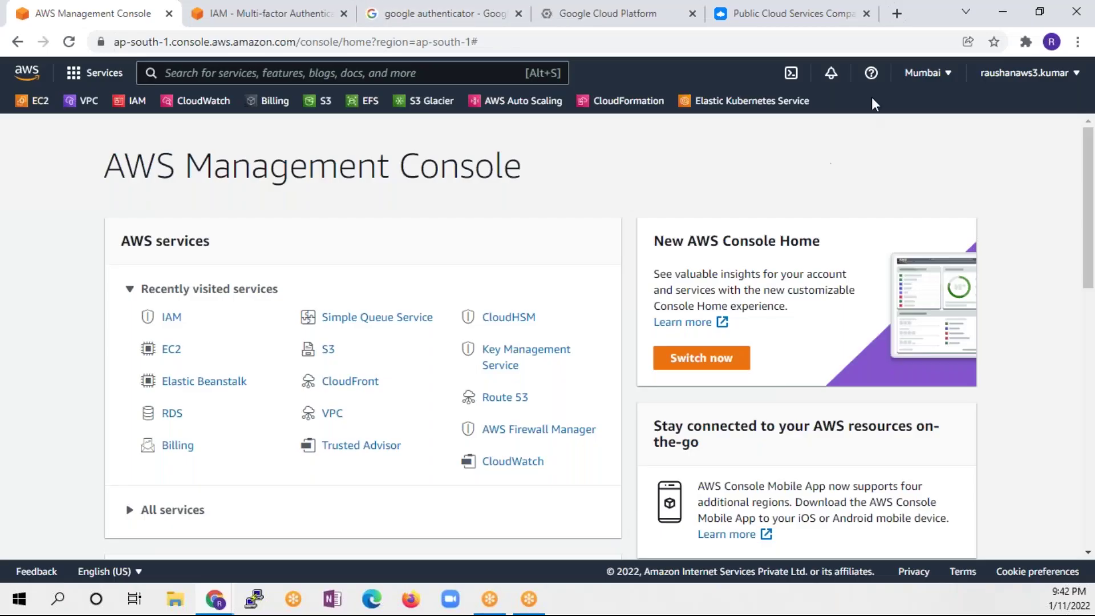
Step: Switch the console region from Mumbai to US East (Ohio) using the region list
click(926, 72)
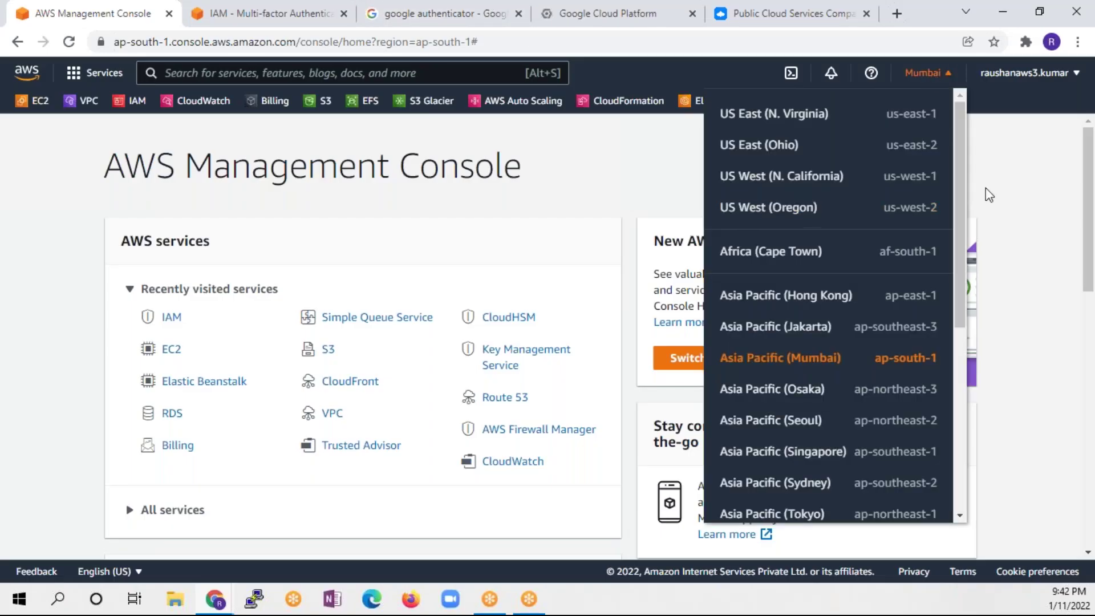
mouse_move(958, 160)
mouse_down()
mouse_move(961, 372)
mouse_move(958, 146)
mouse_up()
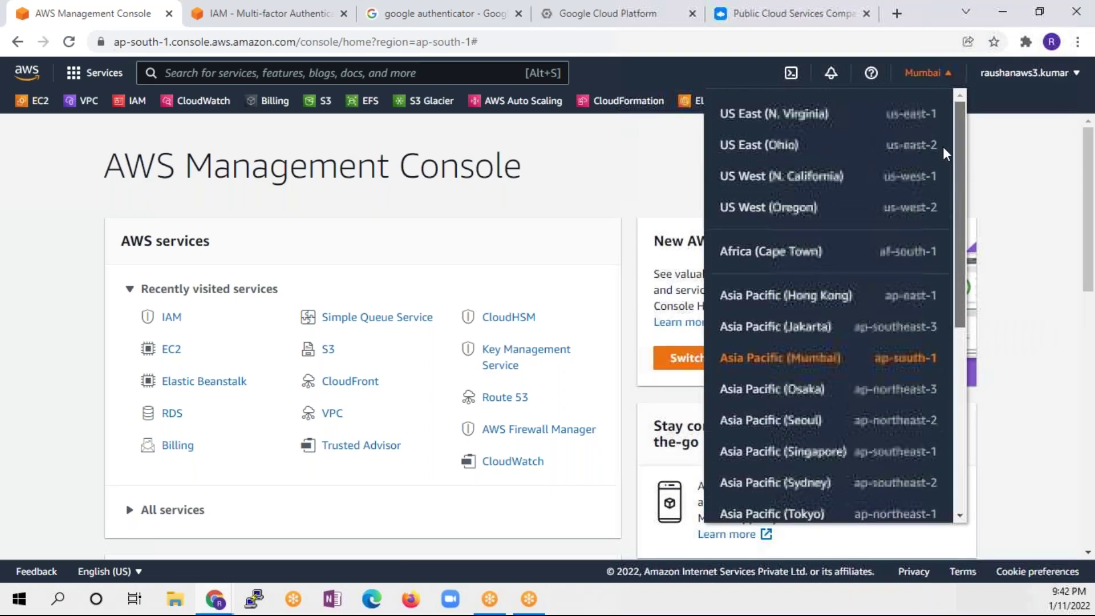
drag(962, 227, 977, 432)
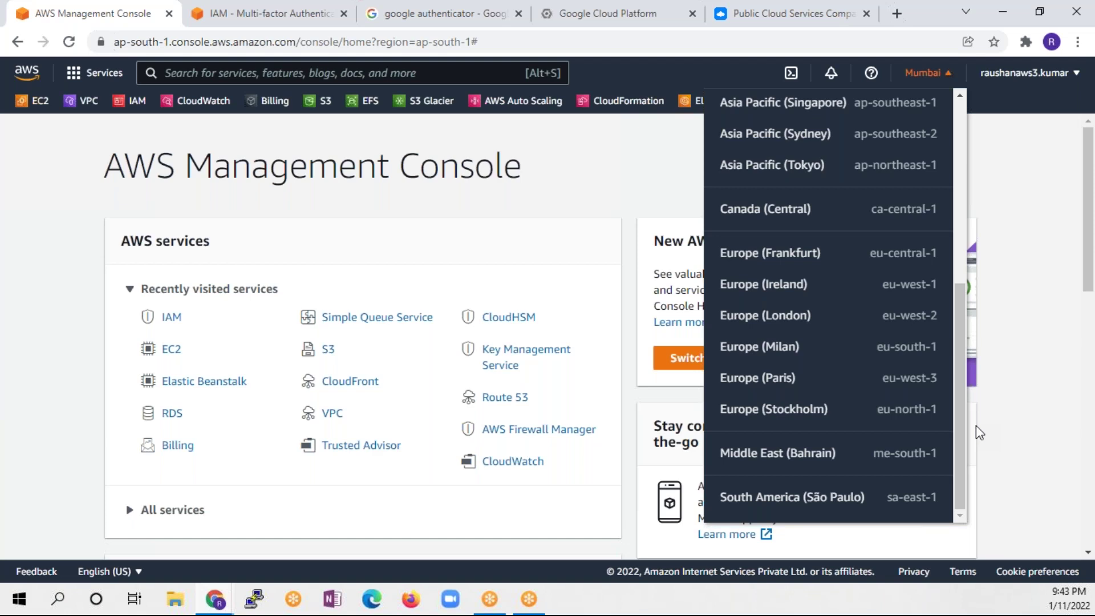
scroll(787, 285, up, 6)
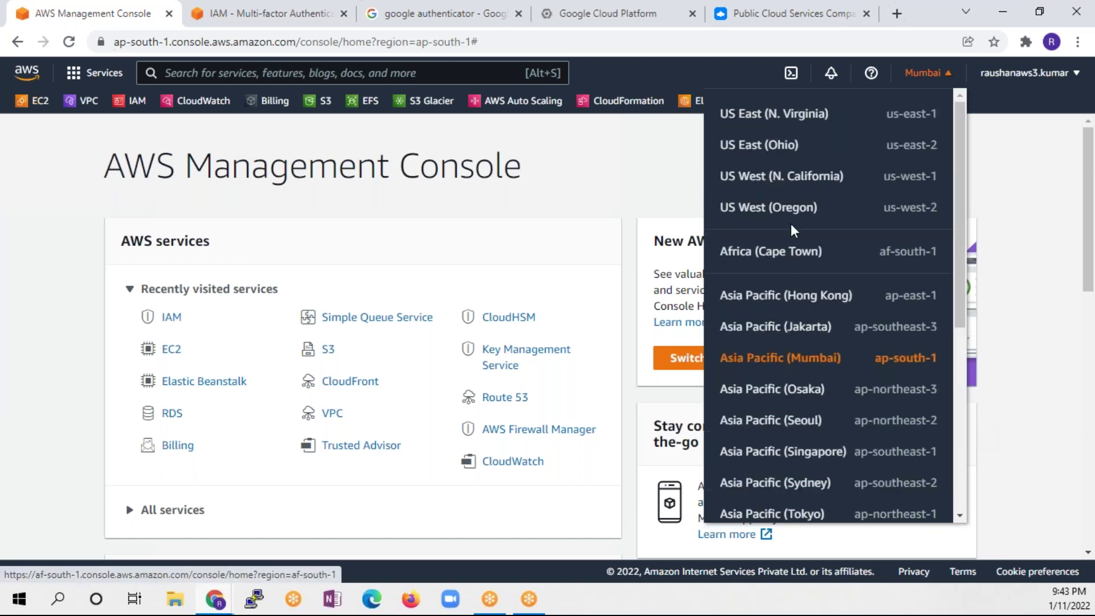
click(767, 148)
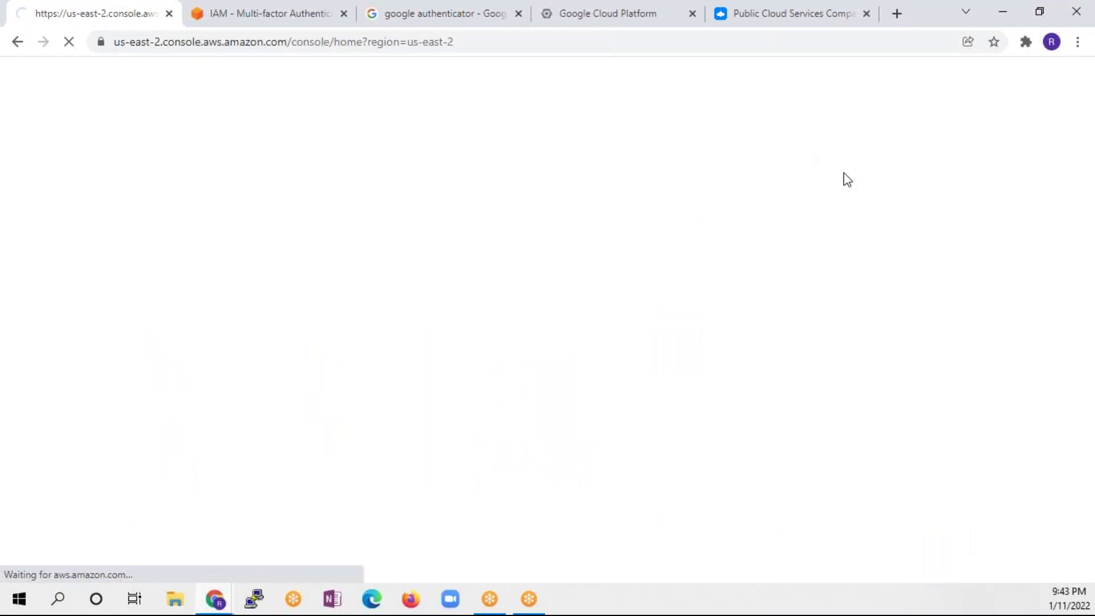
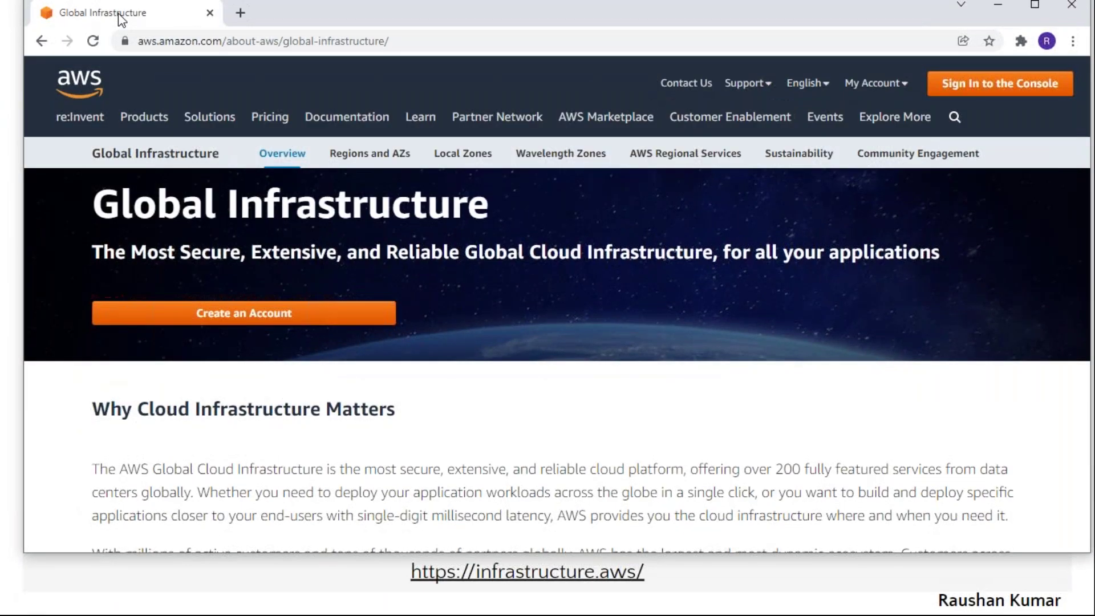
Step: Scroll through the region statistics on the AWS Global Infrastructure page
scroll(514, 423, down, 4)
scroll(491, 423, down, 8)
scroll(490, 422, up, 5)
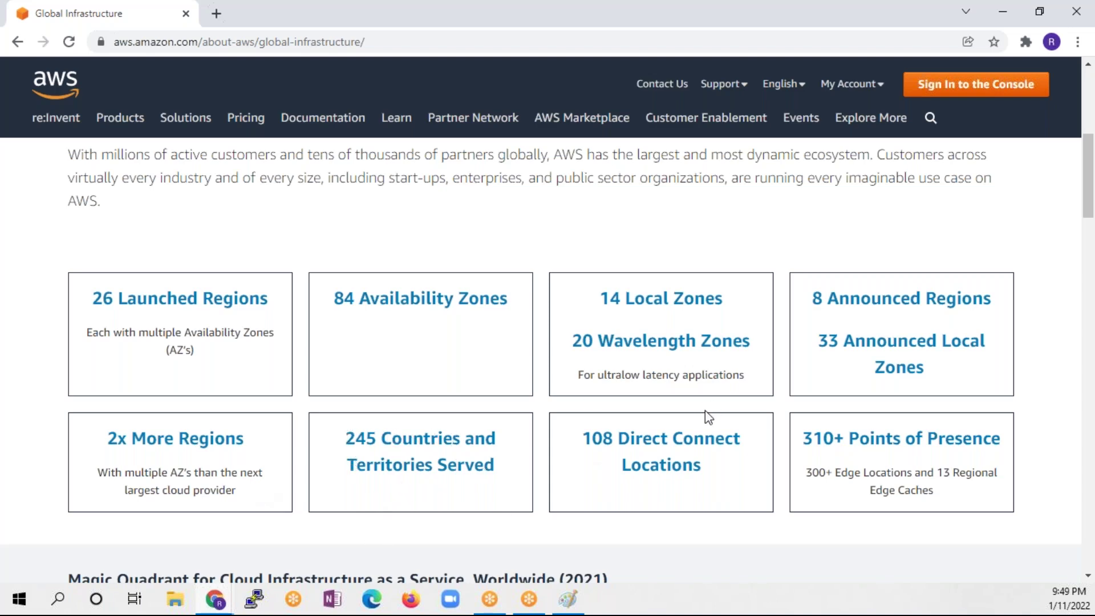
scroll(707, 416, down, 10)
scroll(707, 416, up, 5)
scroll(656, 342, down, 8)
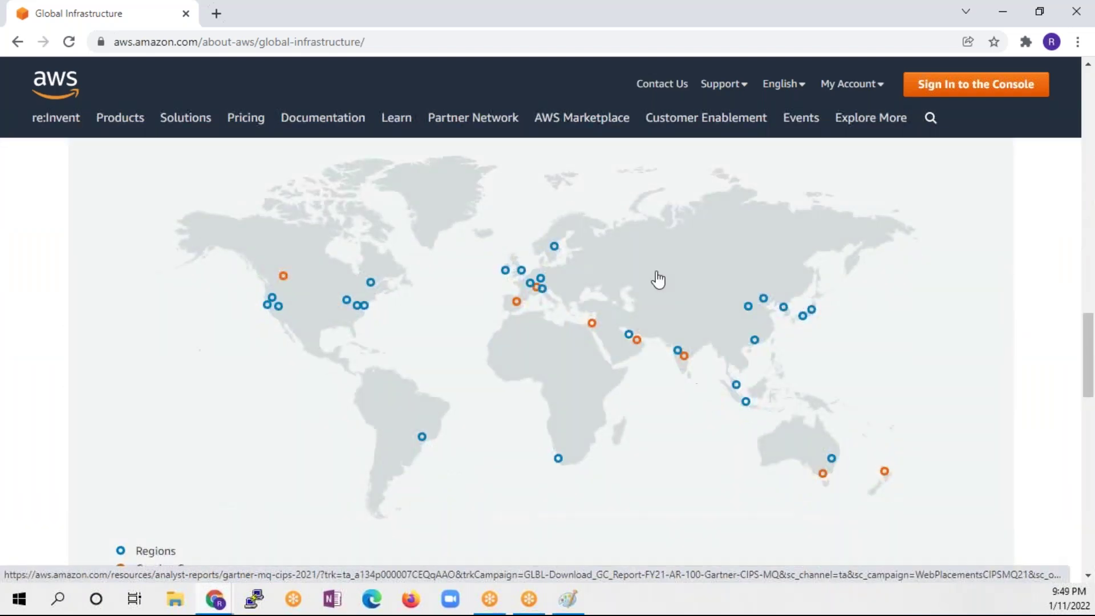
Step: Inspect launched and coming-soon region markers on the world map, then scroll to Benefits
mouse_move(833, 459)
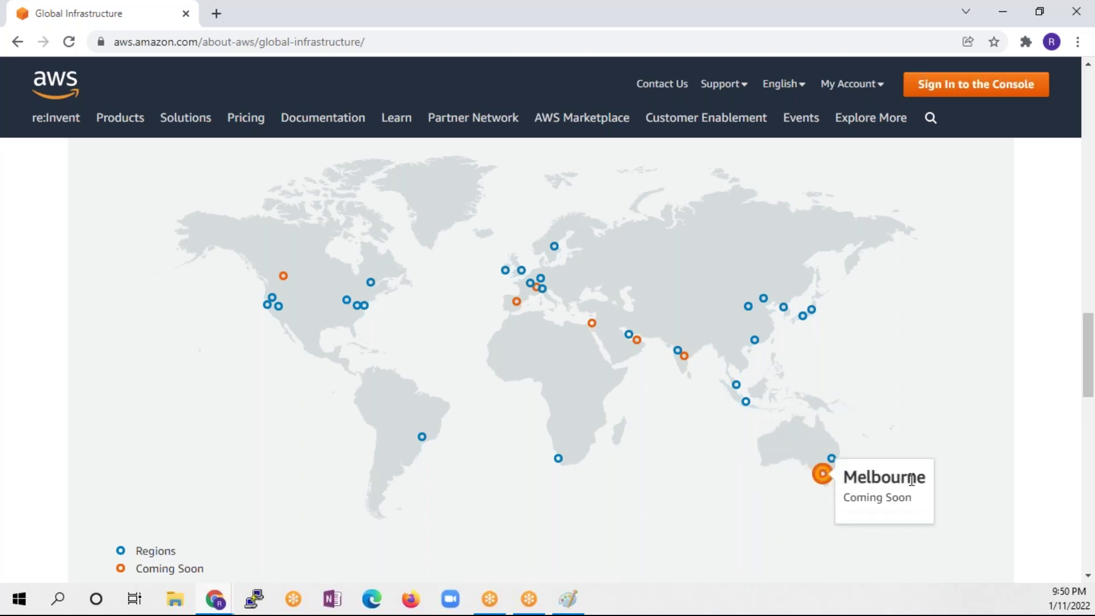
mouse_move(885, 475)
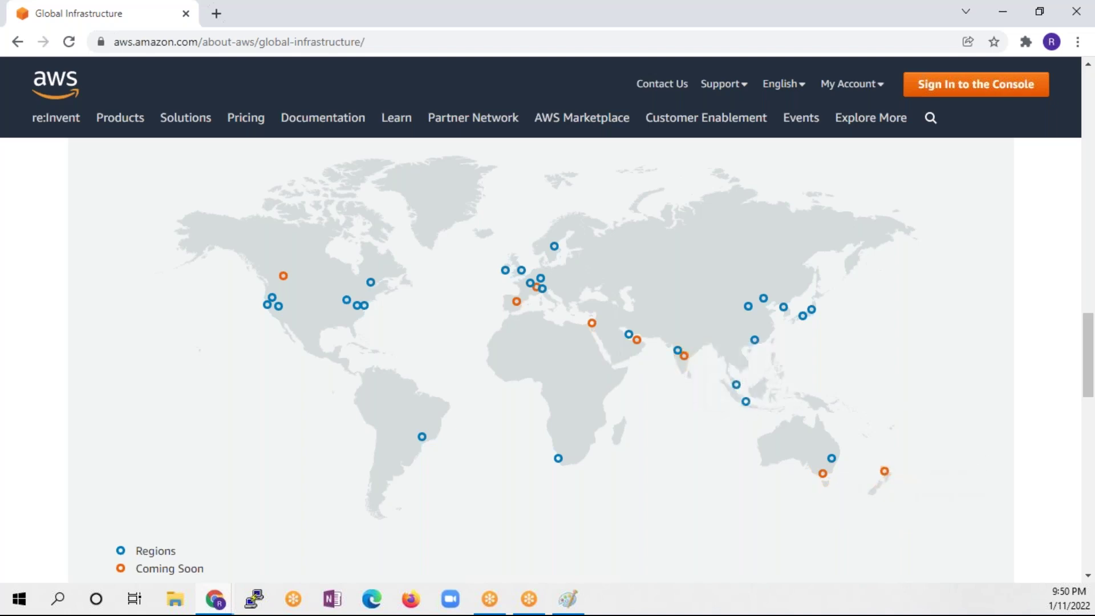
mouse_move(592, 323)
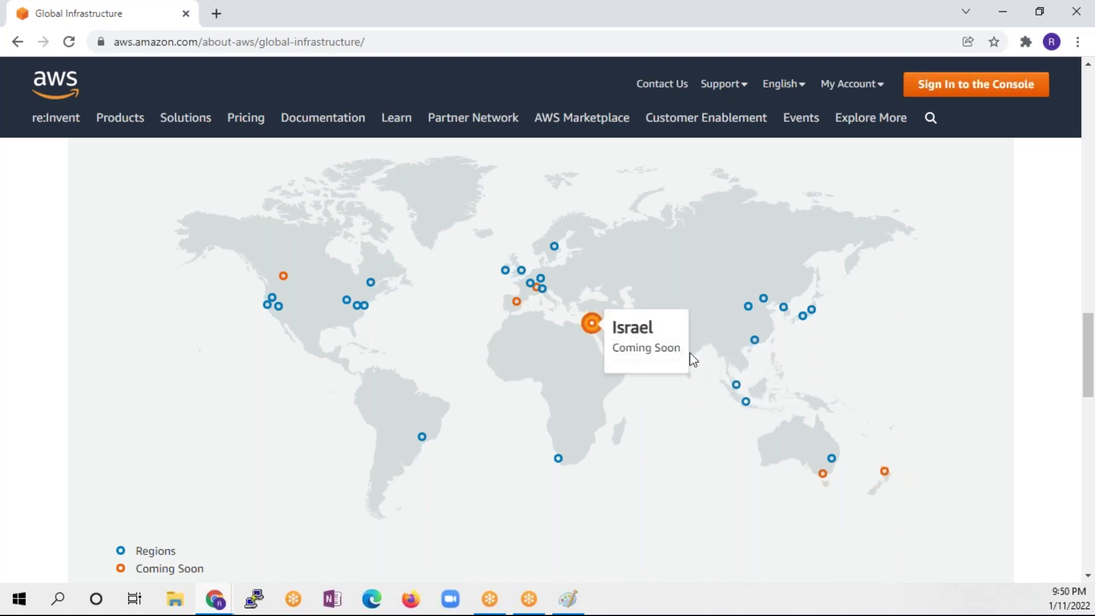
mouse_move(687, 364)
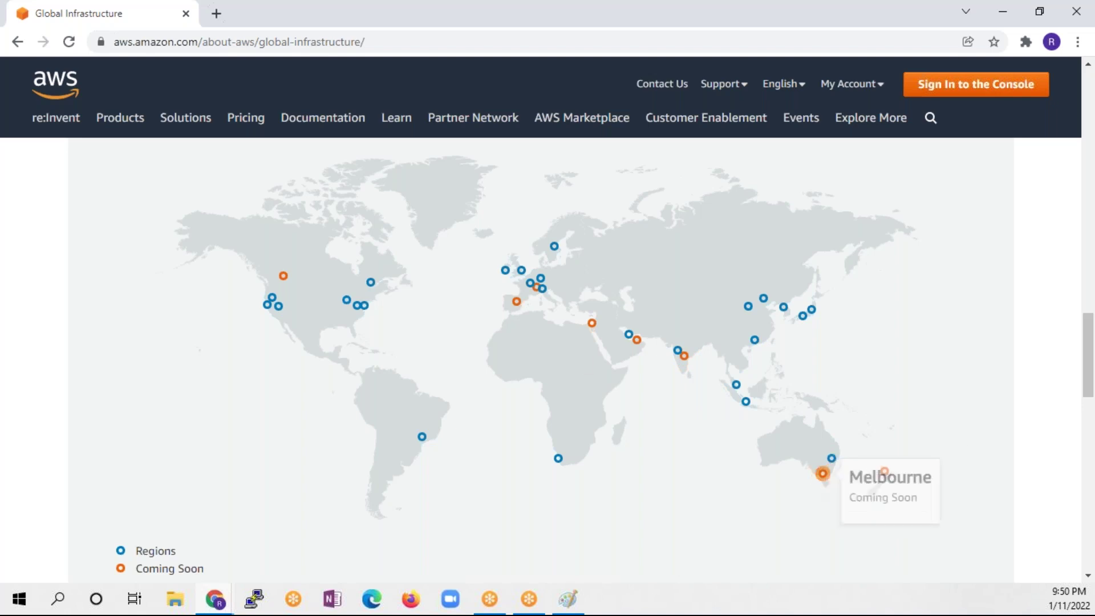
mouse_move(518, 305)
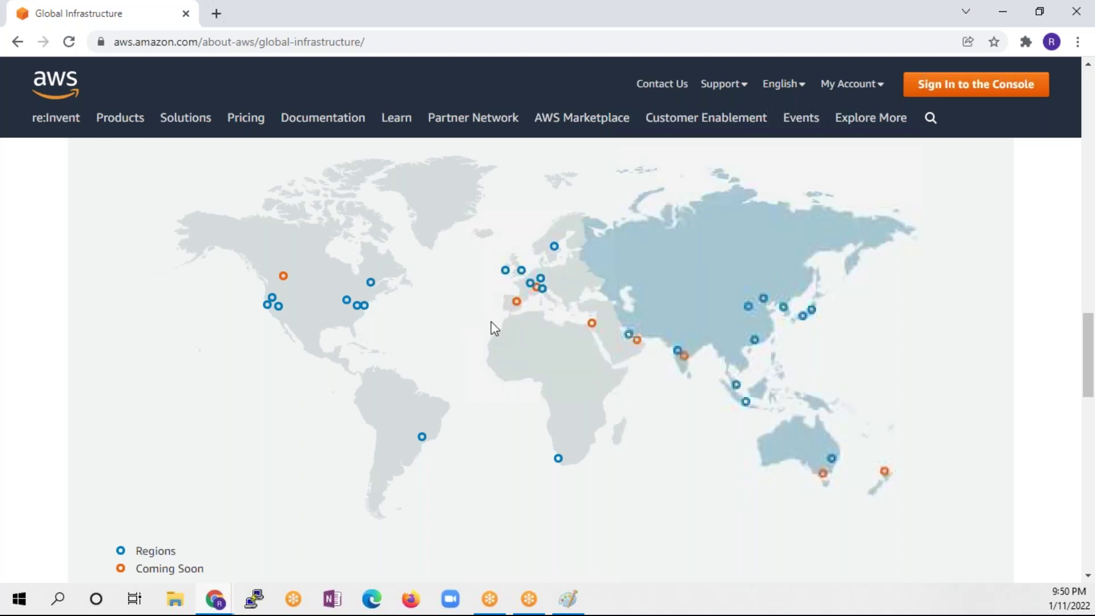
mouse_move(531, 339)
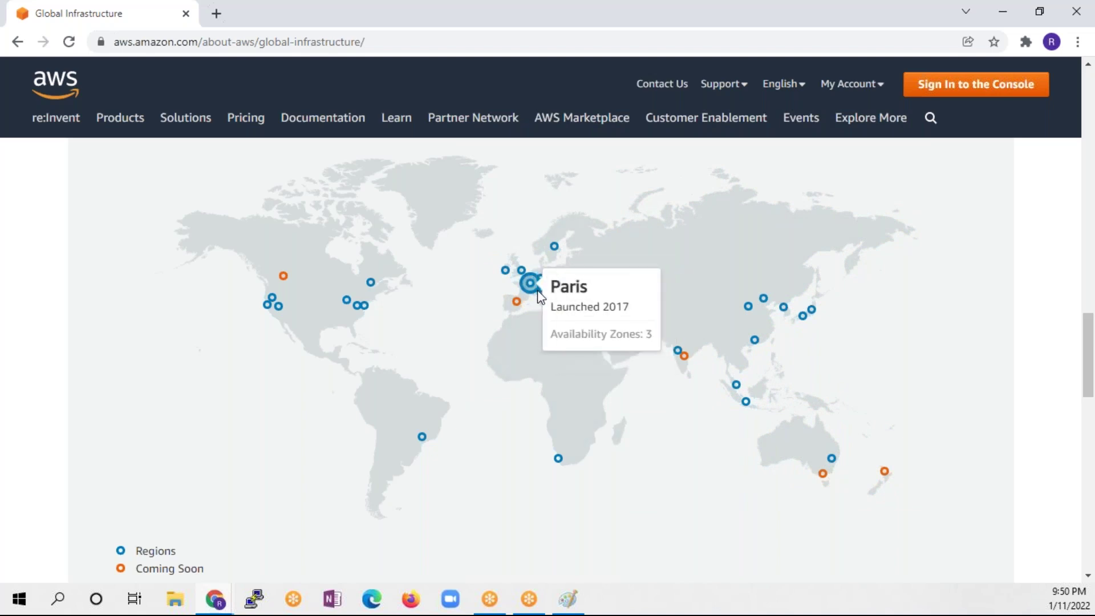
mouse_move(286, 281)
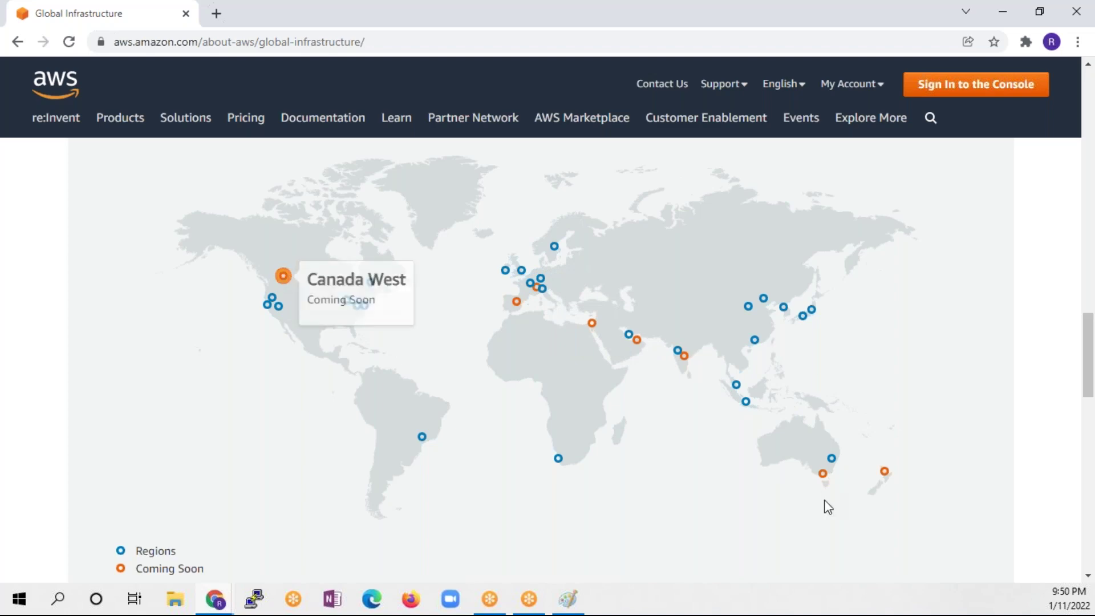
scroll(706, 394, down, 7)
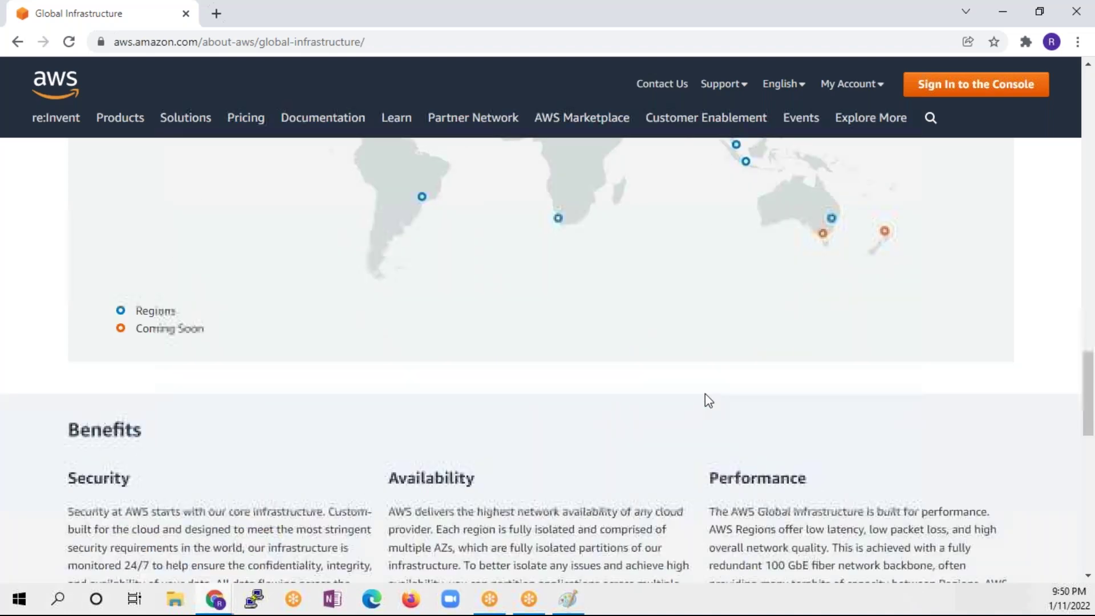
scroll(705, 393, down, 4)
scroll(705, 393, down, 7)
scroll(705, 394, up, 7)
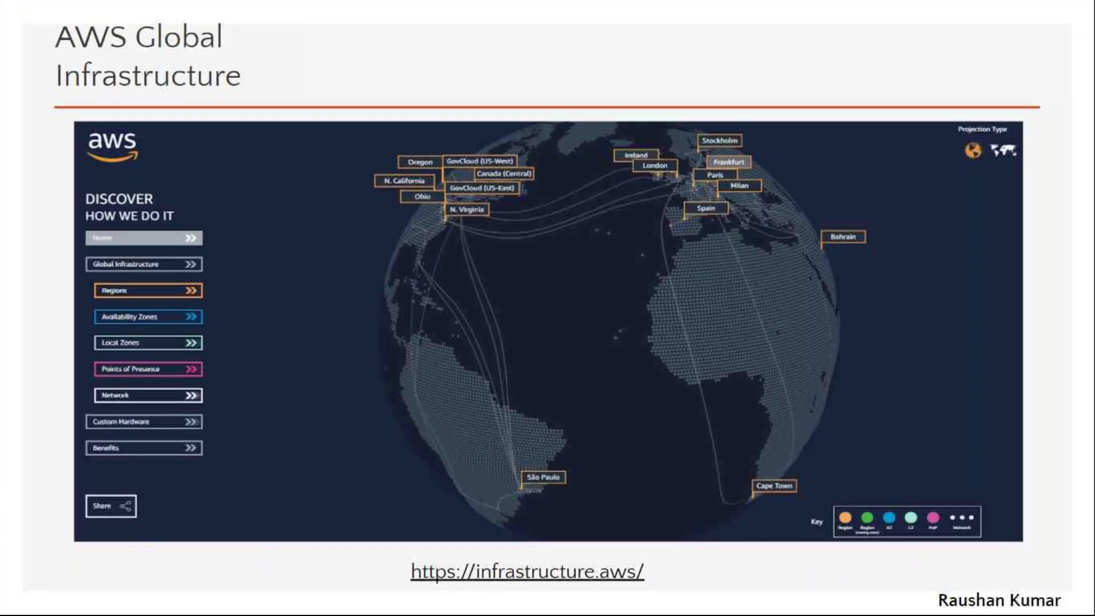
Step: Advance through the AWS Regions slides and switch to the live Global Infrastructure page
key(Right)
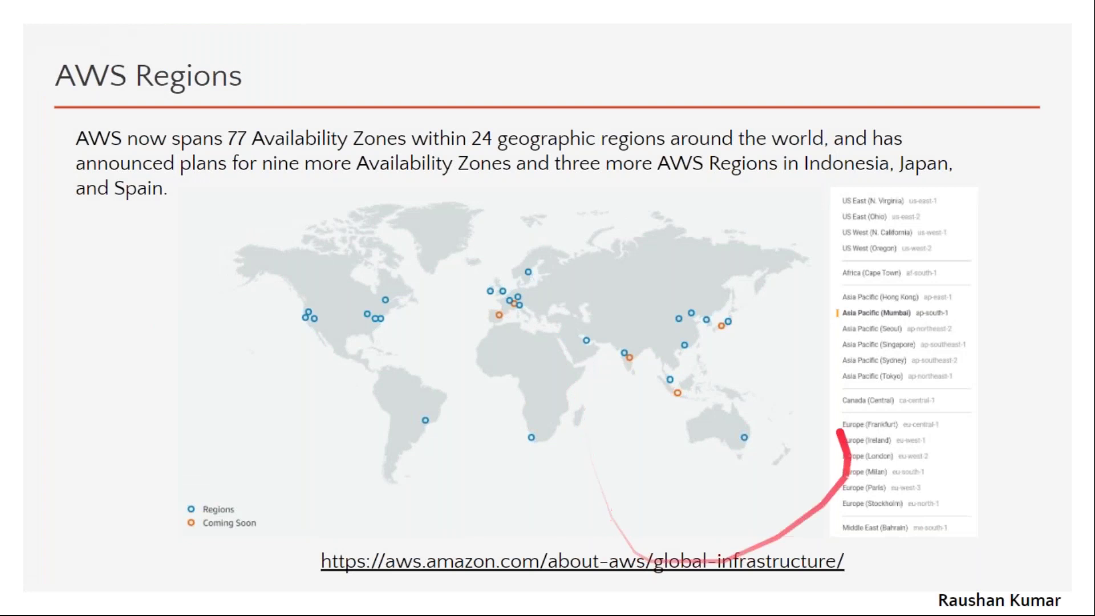
key(Right)
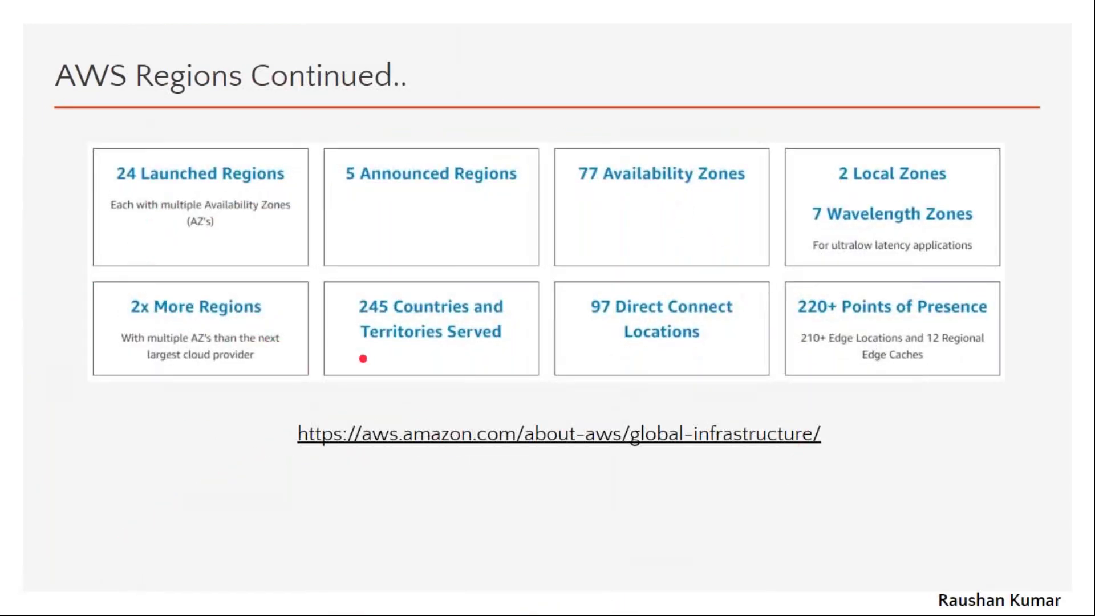
key(alt+Tab)
scroll(426, 341, up, 15)
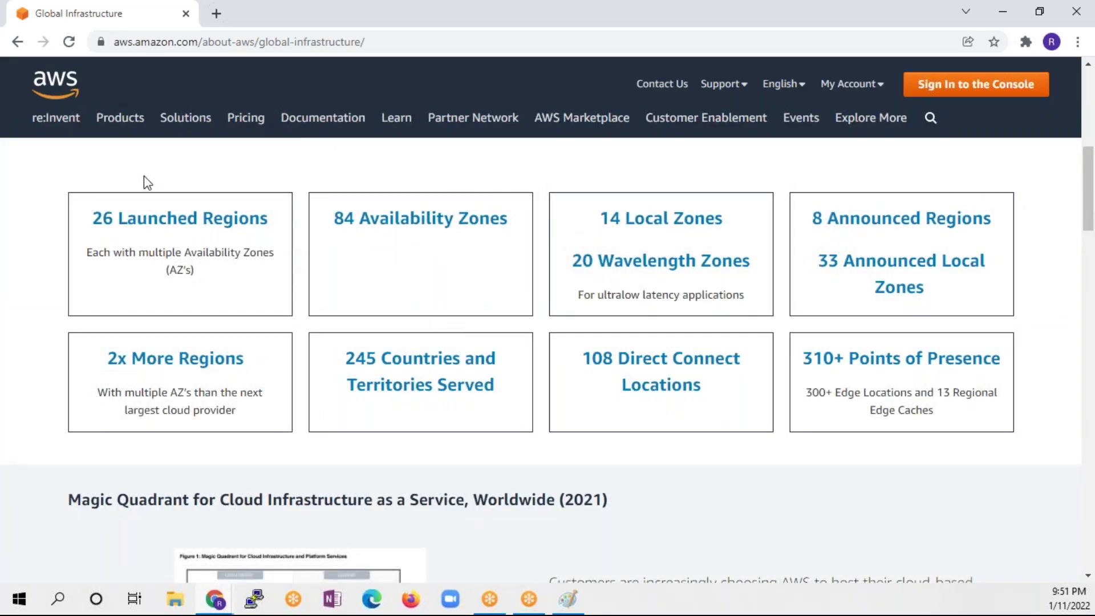
Step: Return to the globe slide and drag the Regions and Availability Zones page over it
drag(393, 38, 17, 41)
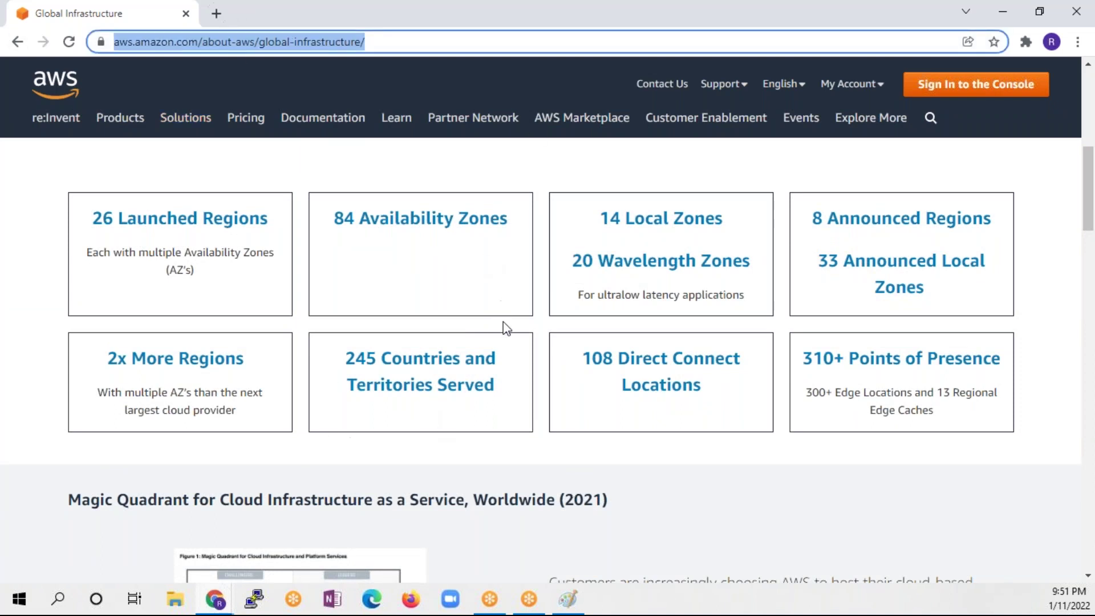
click(1026, 42)
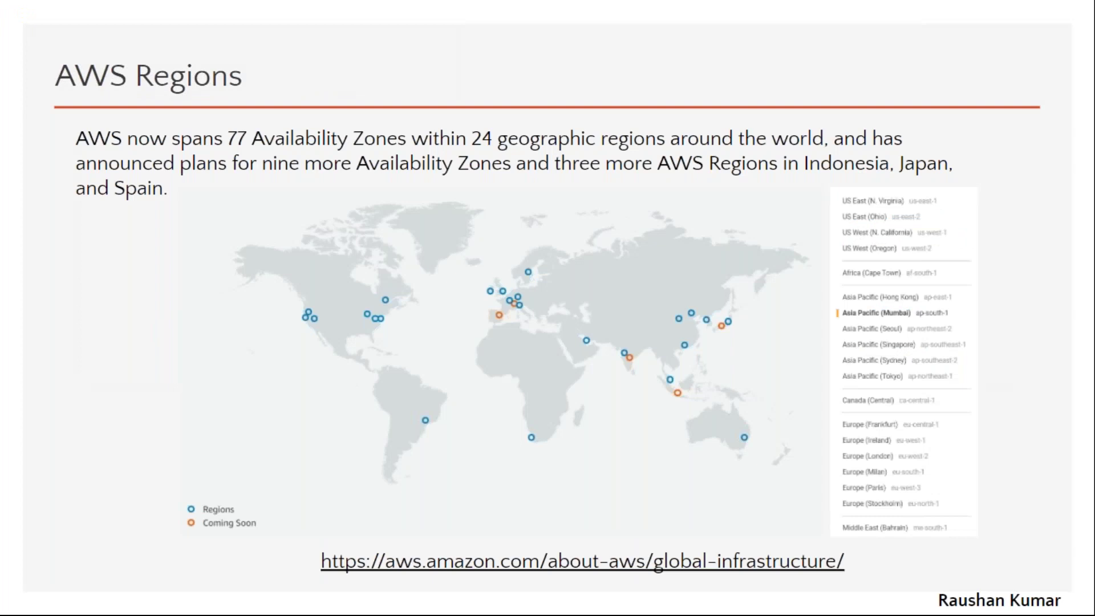
key(Right)
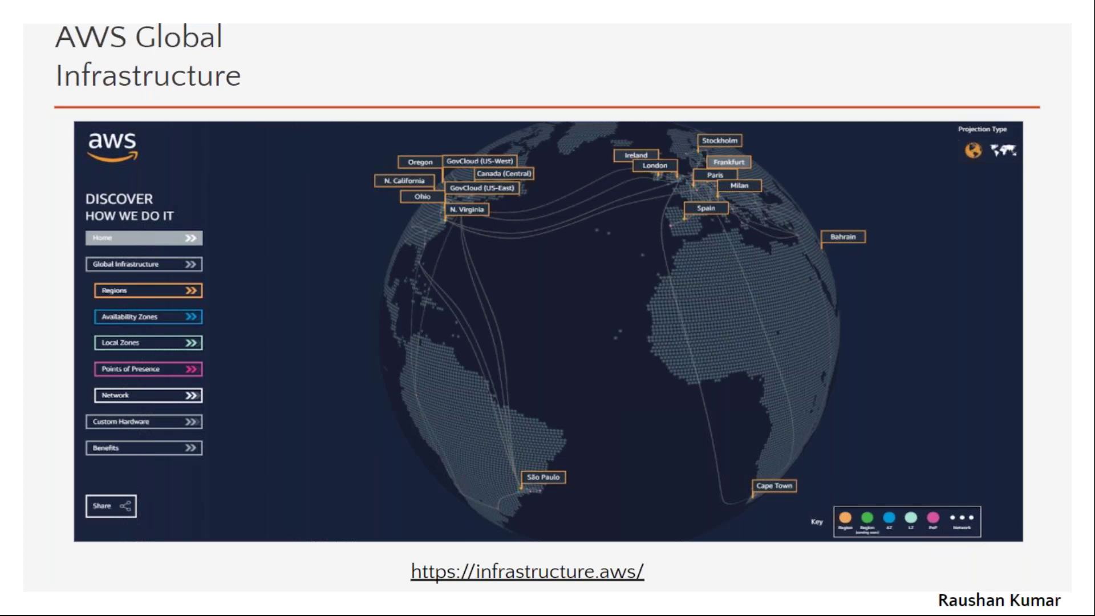
drag(1094, 154, 152, 43)
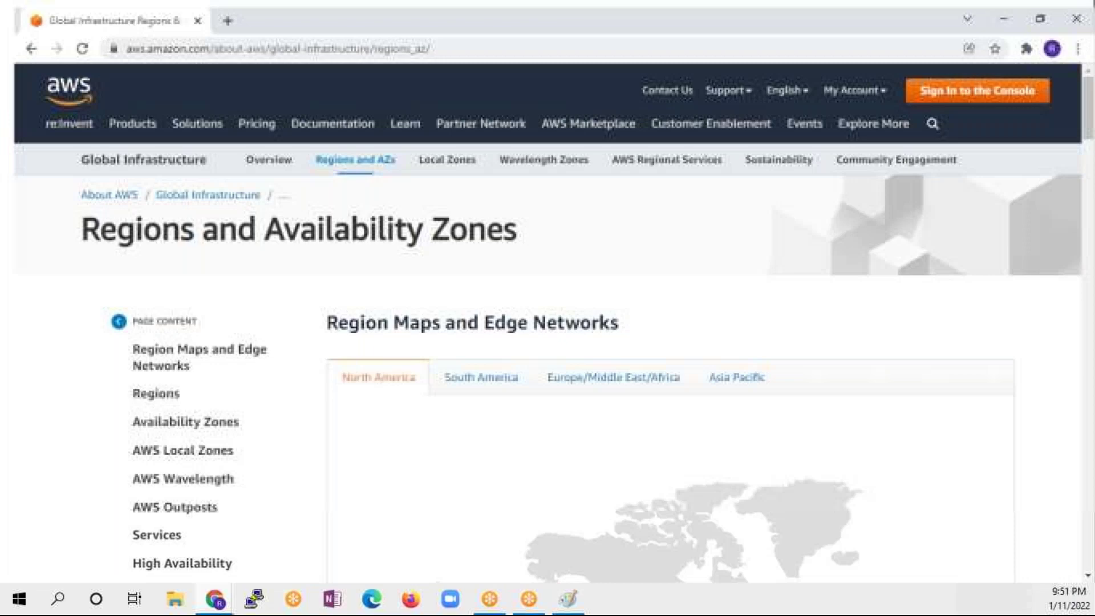
Step: Jump to the Regions and Availability Zones sections and scroll through them before returning to the slides
scroll(656, 328, down, 2)
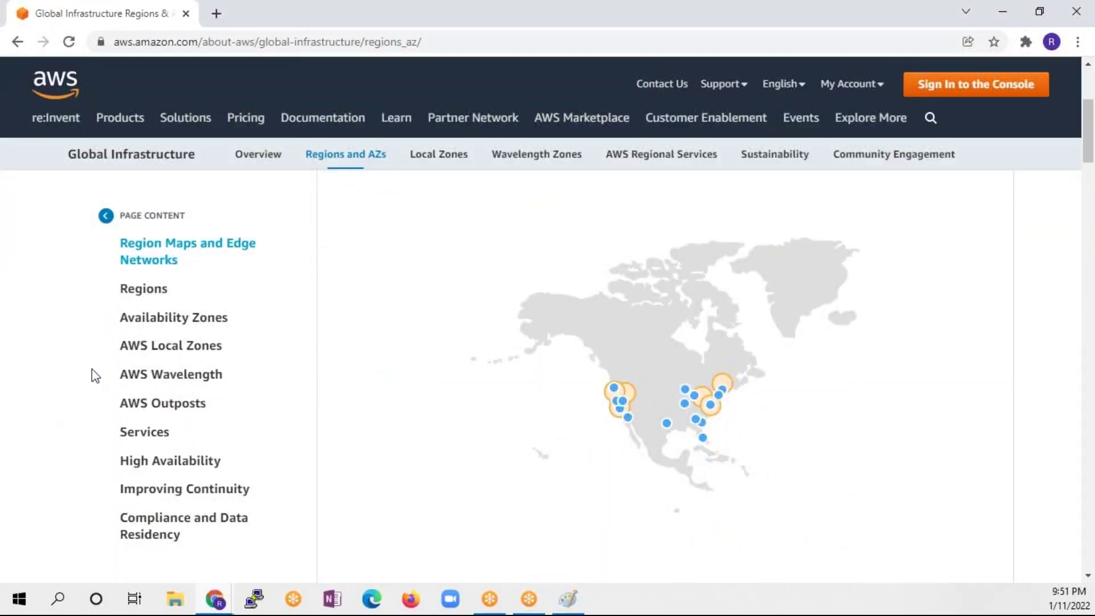
click(142, 292)
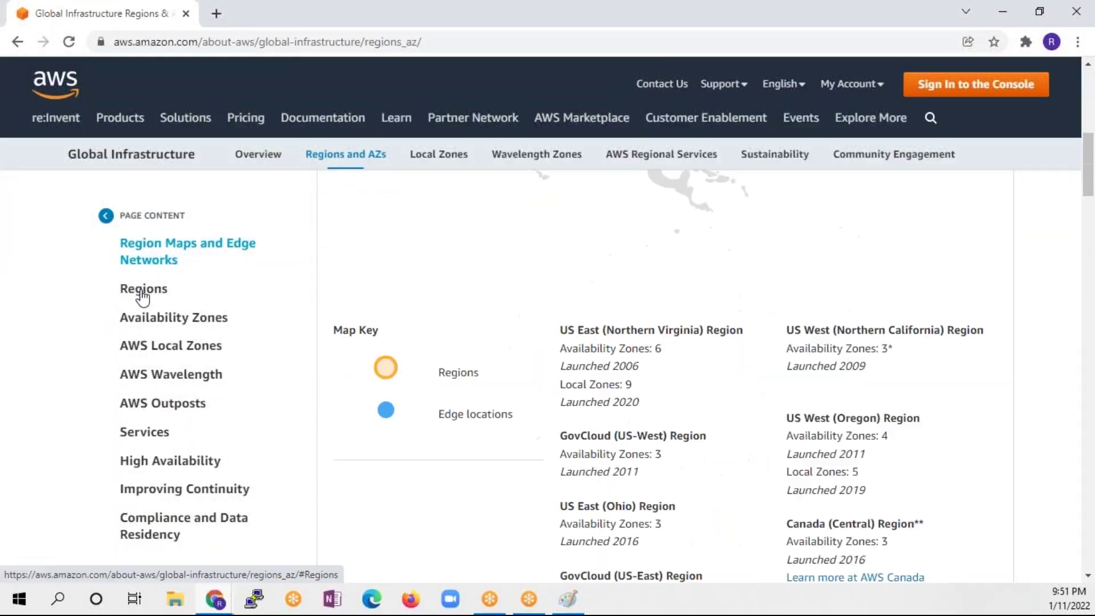
click(177, 326)
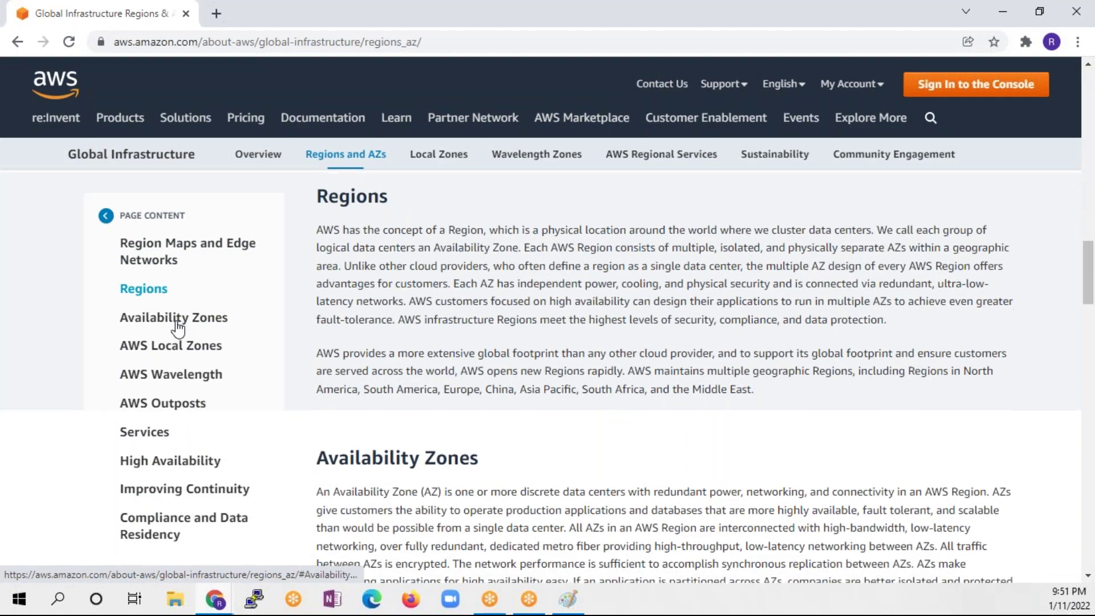
scroll(404, 427, down, 12)
scroll(399, 308, down, 5)
scroll(399, 308, up, 15)
scroll(403, 437, up, 10)
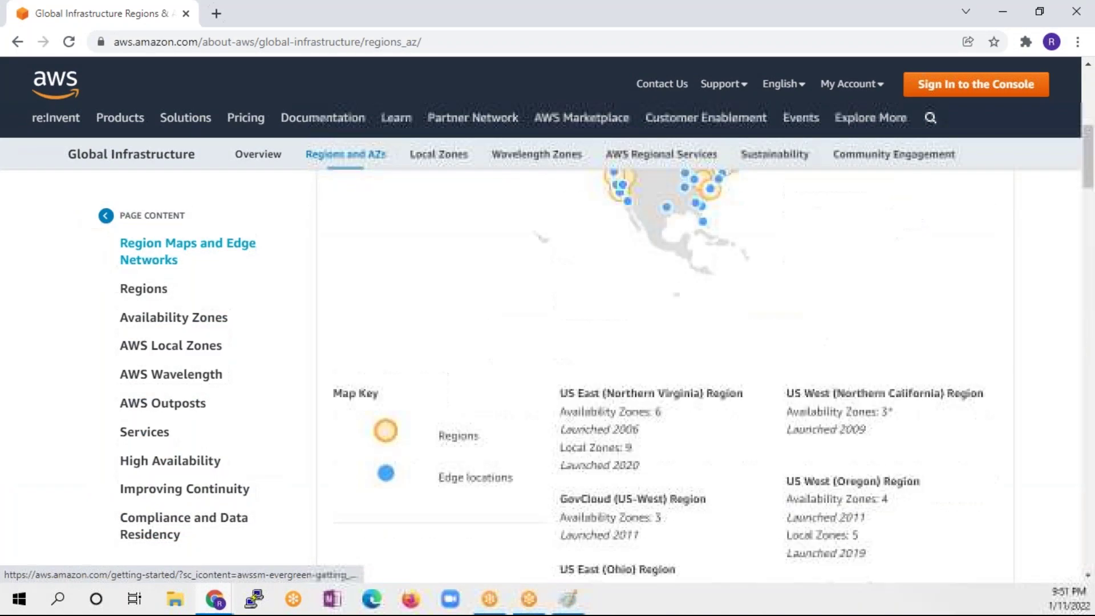
click(245, 154)
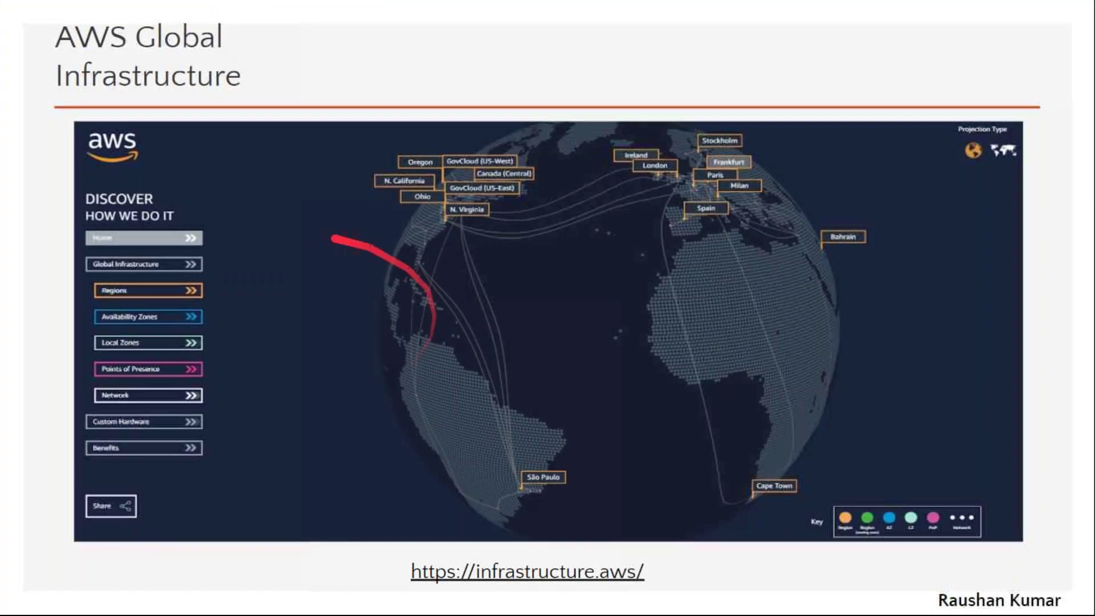
Step: Show the Edge locations slide, go back to AWS Regions Continued, and follow its global-infrastructure link
key(Right)
key(Right)
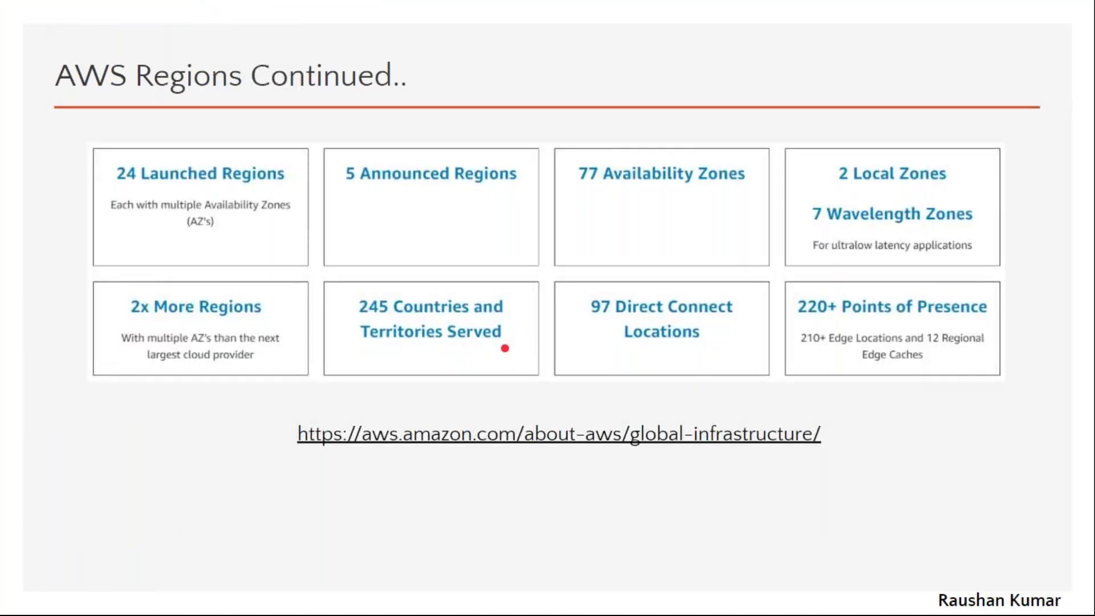
key(Right)
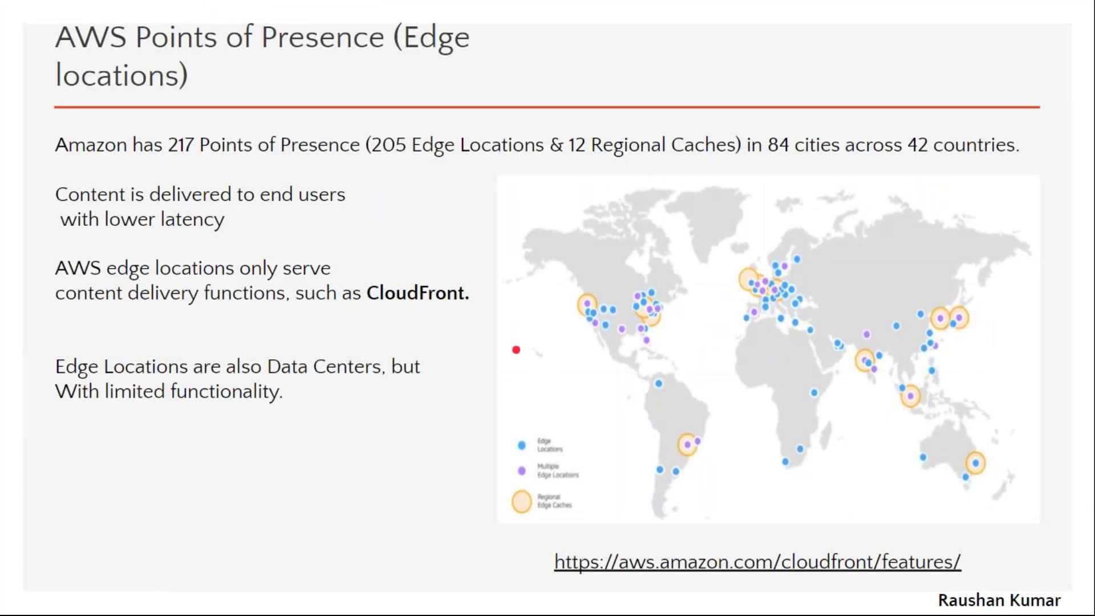
key(Left)
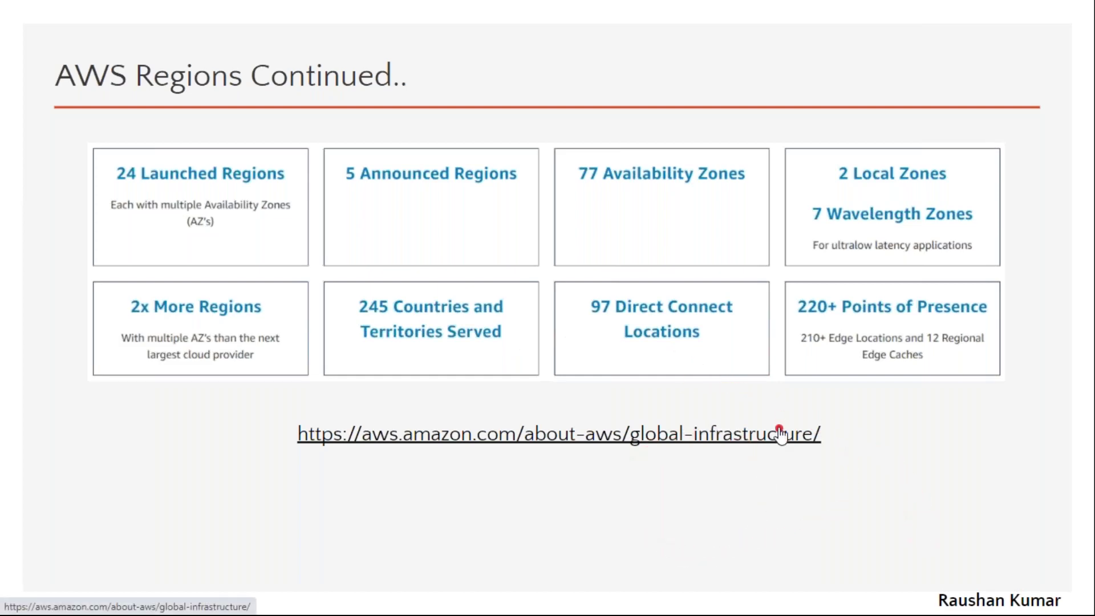
key(Right)
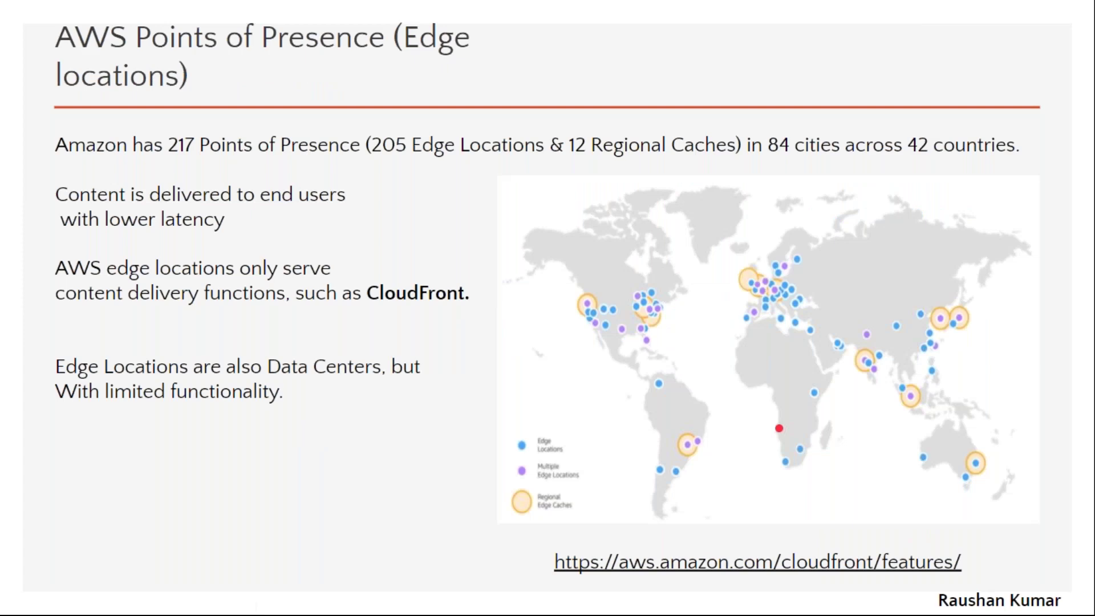
key(Left)
key(Right)
key(Left)
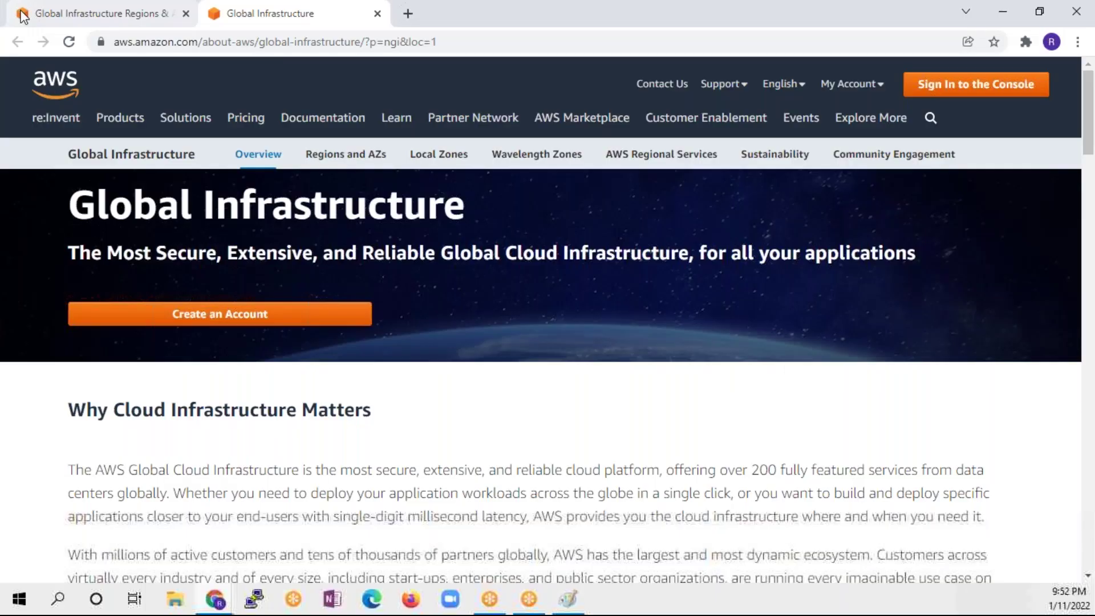
click(65, 11)
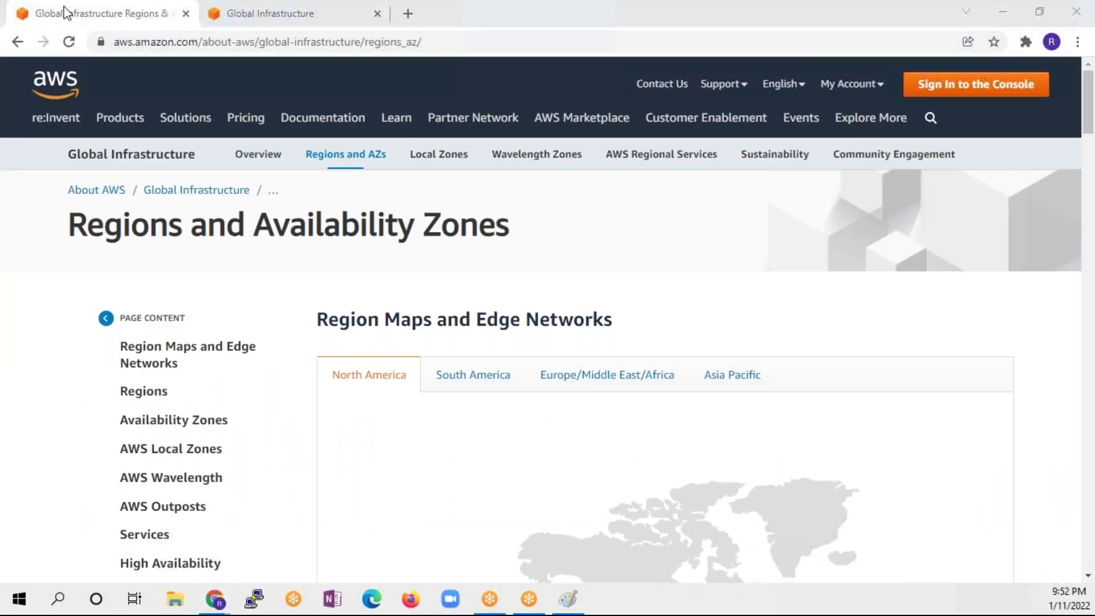
Step: Close the Regions and Availability Zones tab and review the Global Infrastructure page figures
middle_click(65, 13)
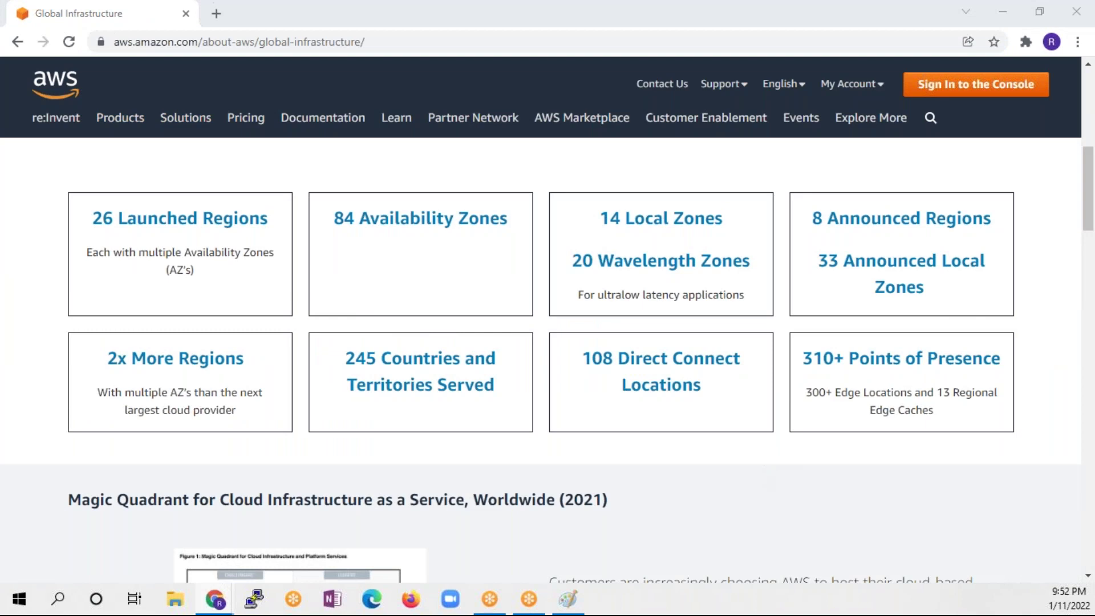
key(alt+Tab)
key(alt+Tab)
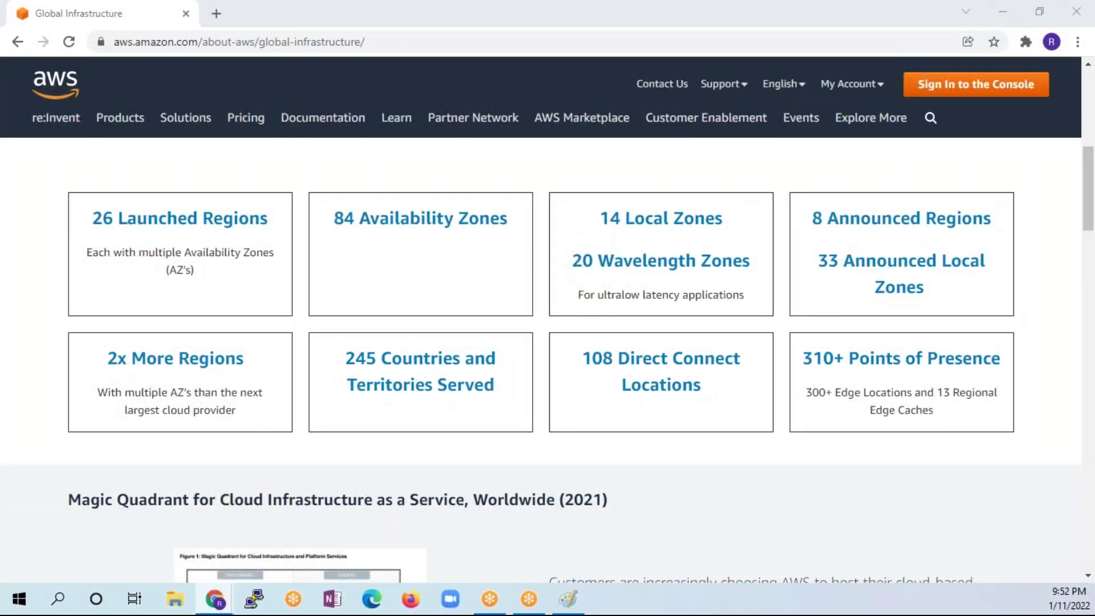
click(778, 5)
scroll(902, 325, up, 8)
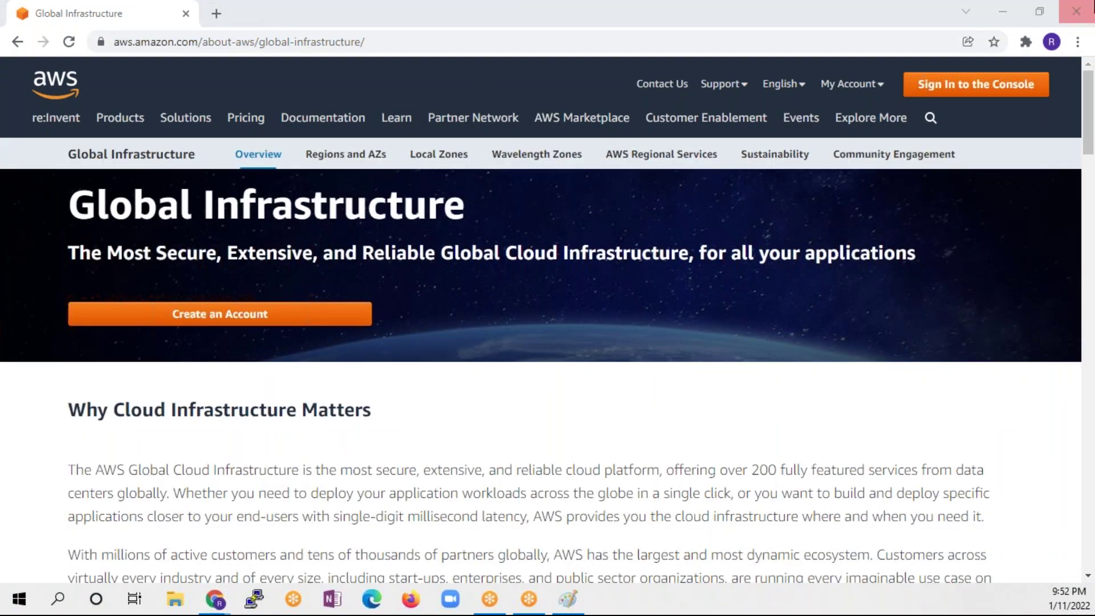
Step: Close the browser windows to get back to the AWS Regions Continued slide
click(1075, 12)
click(234, 16)
click(125, 17)
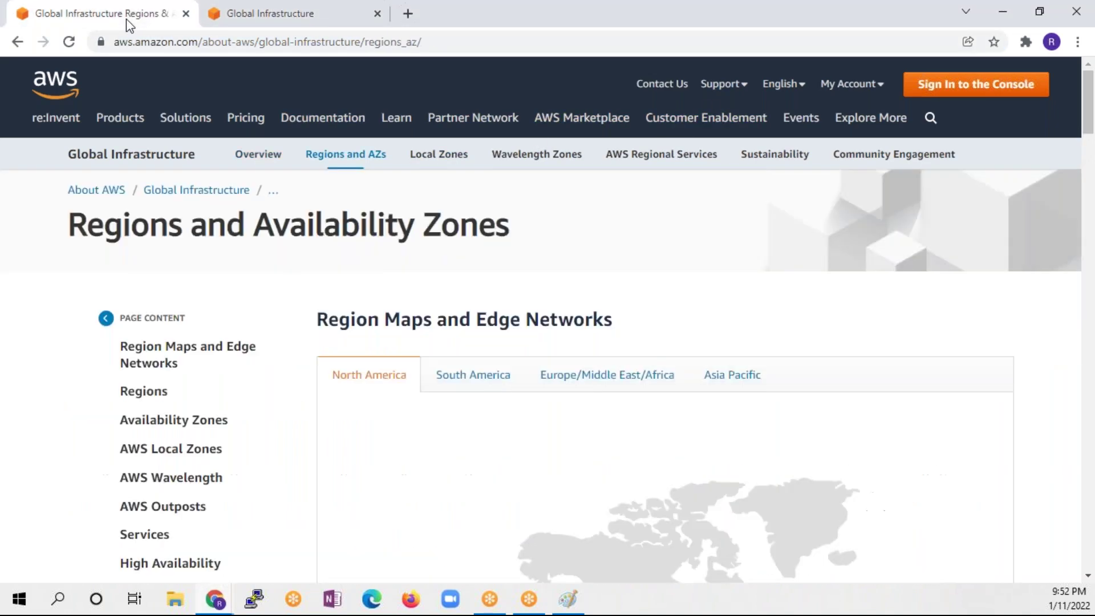
click(1076, 10)
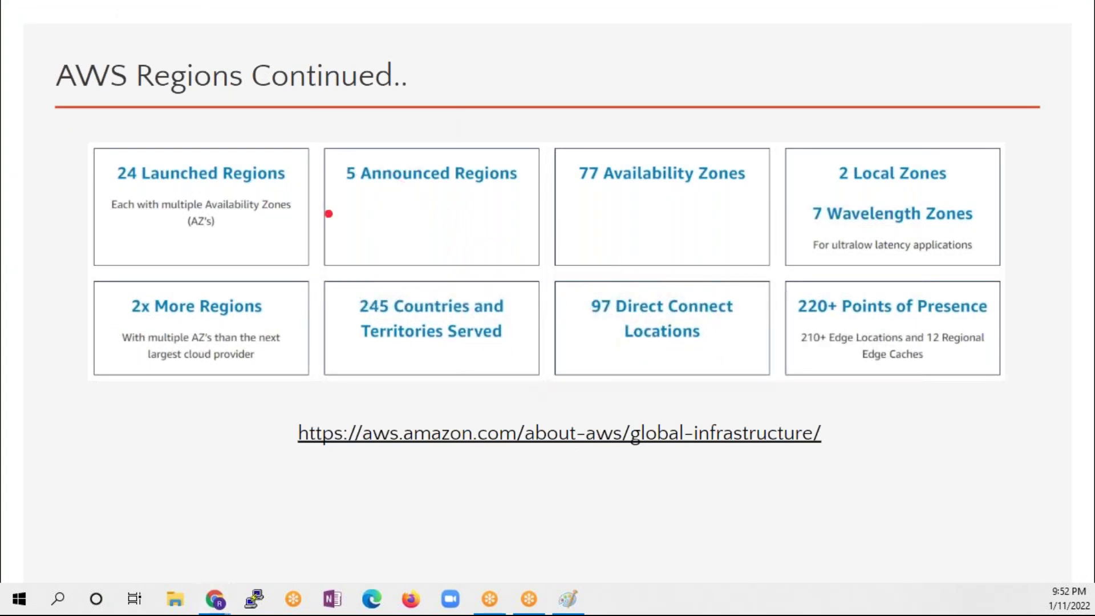
Step: Switch from the slideshow to the Chrome window showing the AWS Management Console
key(alt+Tab)
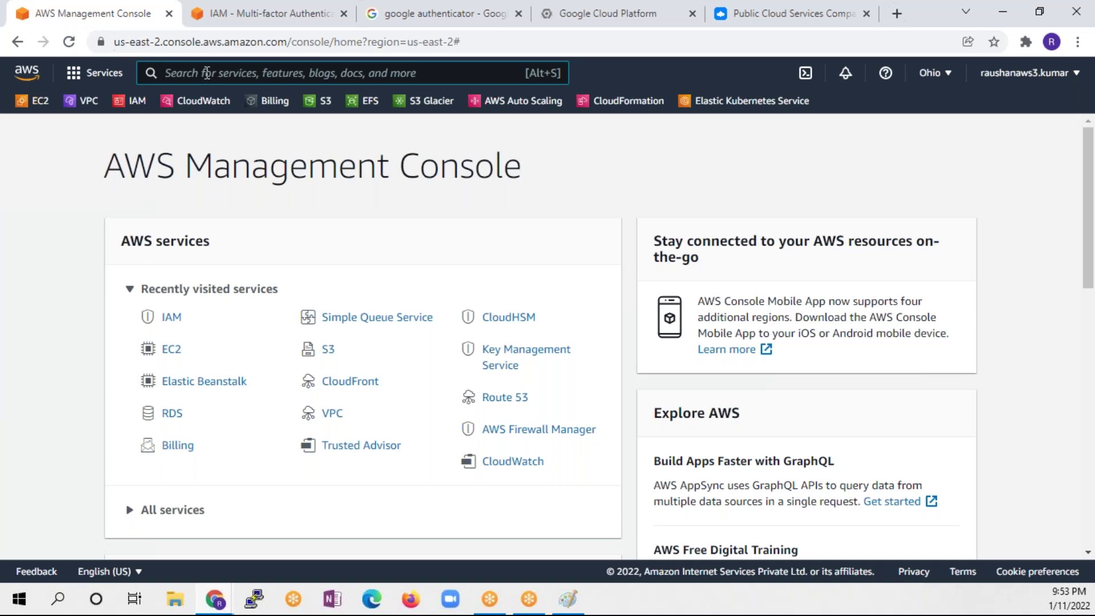
Step: Search the console for 'Billing' and open the Billing service
text(Bi)
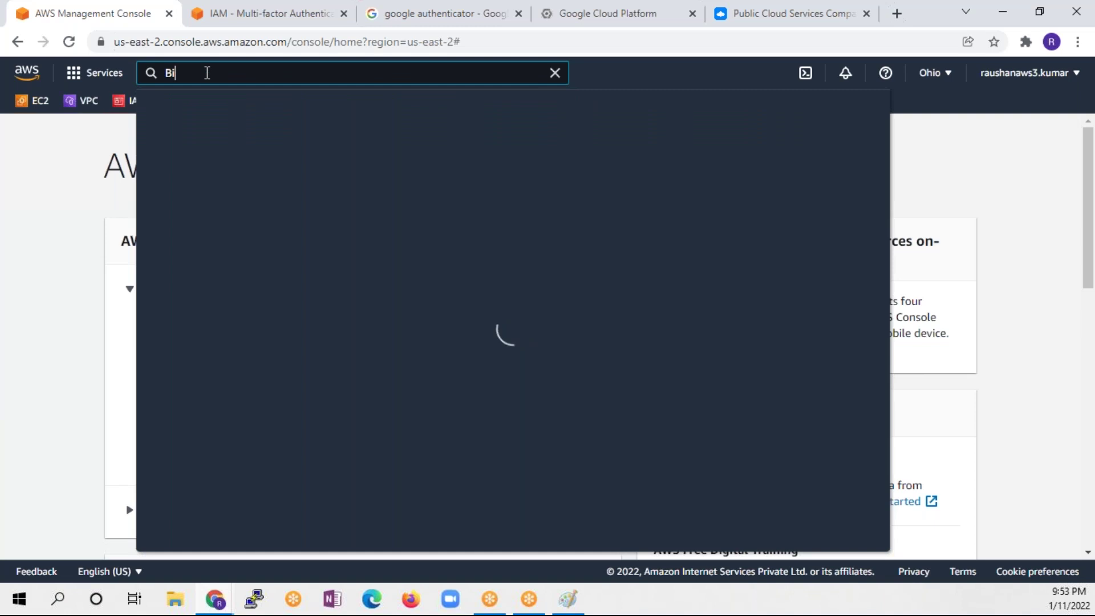
text(lling)
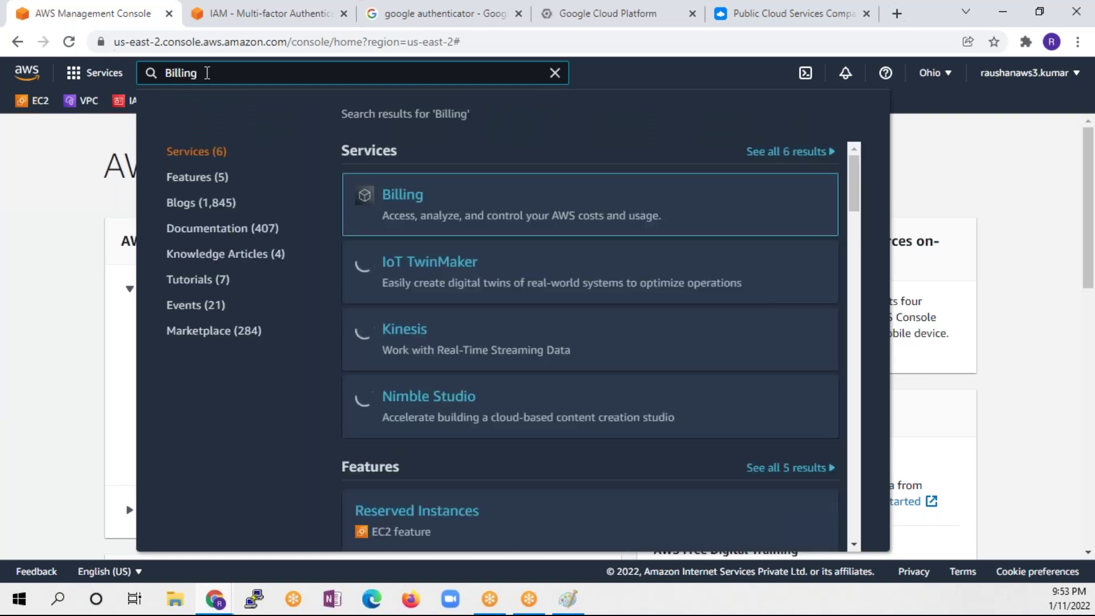
click(405, 199)
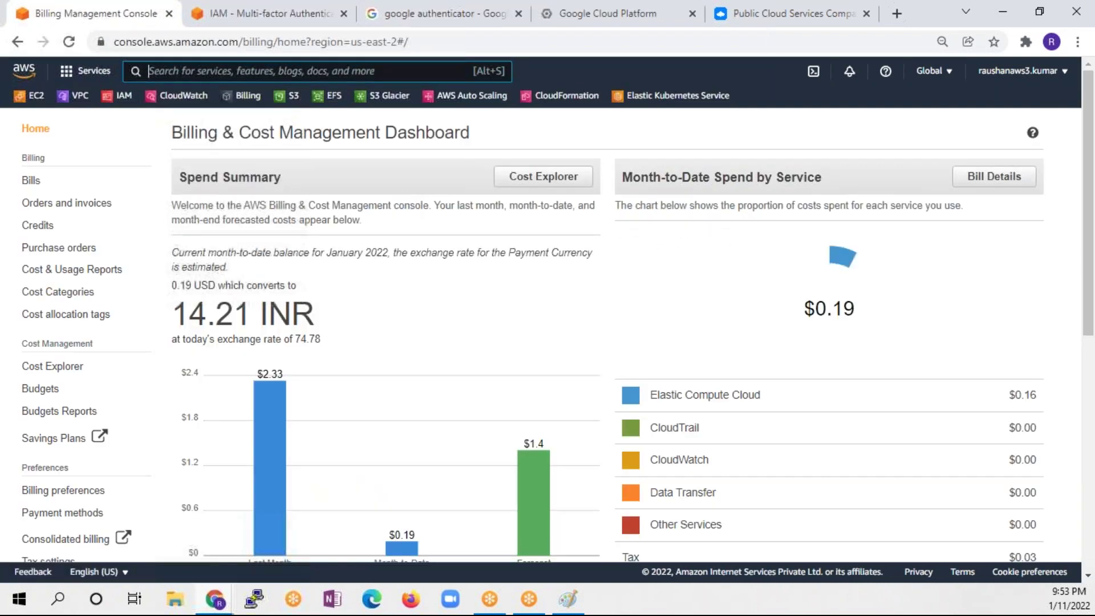
Step: Review the dashboard's 0.19 USD month-to-date spend, then go to Billing preferences
scroll(131, 419, down, 2)
scroll(132, 419, down, 2)
scroll(200, 362, up, 3)
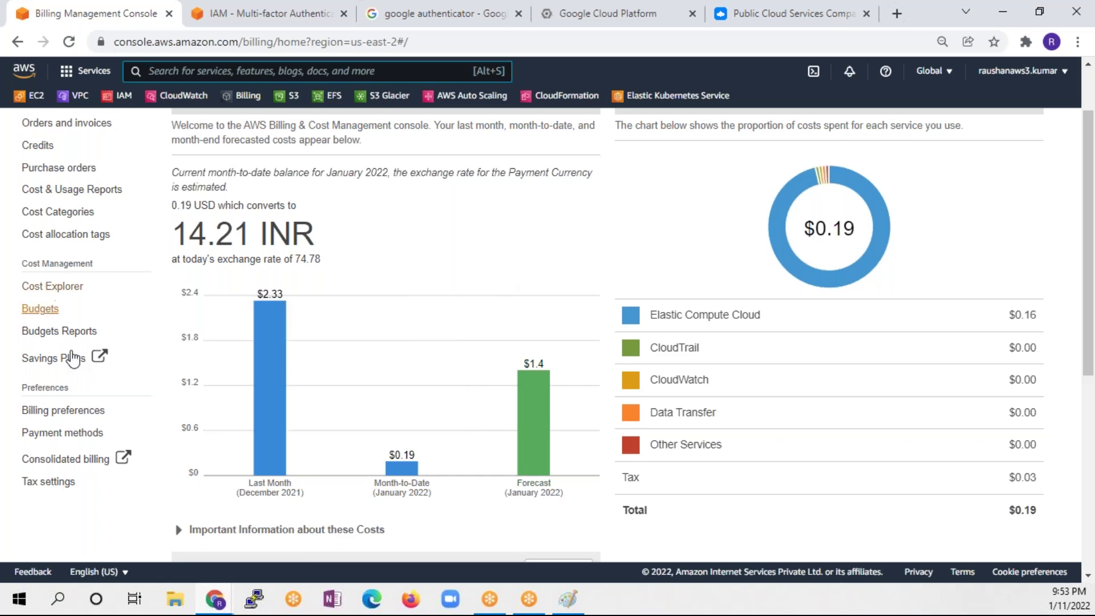
scroll(73, 371, down, 1)
scroll(103, 410, up, 1)
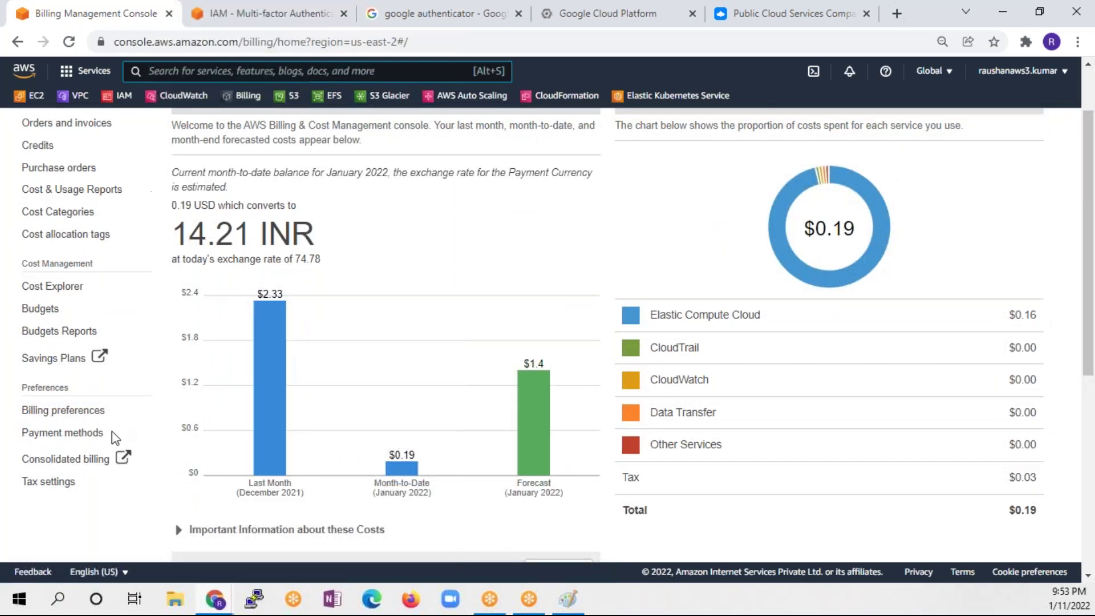
click(80, 412)
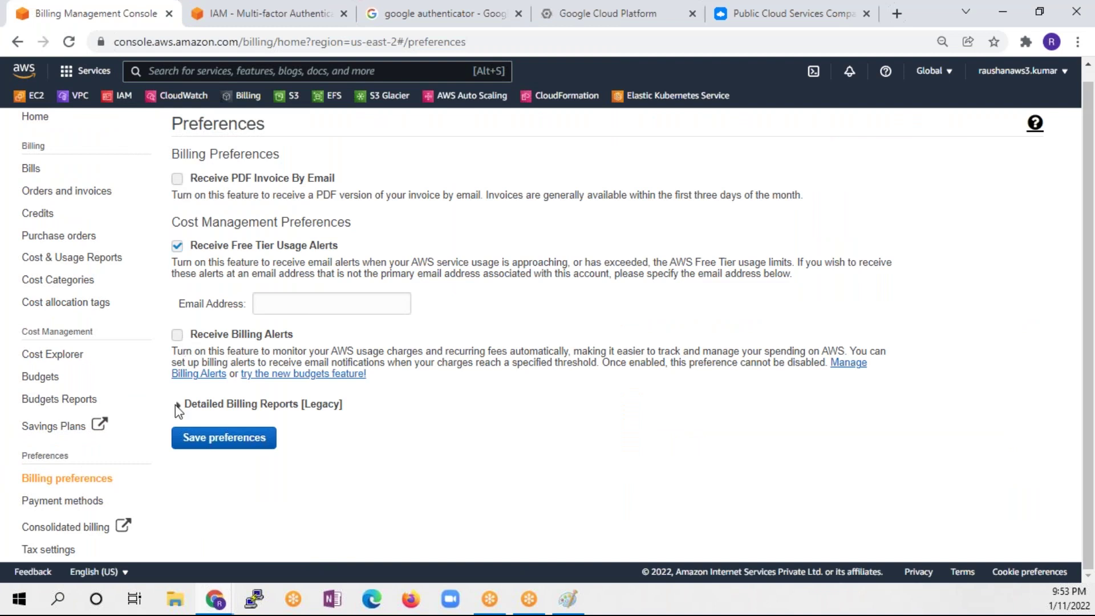
Step: Fill the alert Email Address field with the saved e-mail address
click(270, 304)
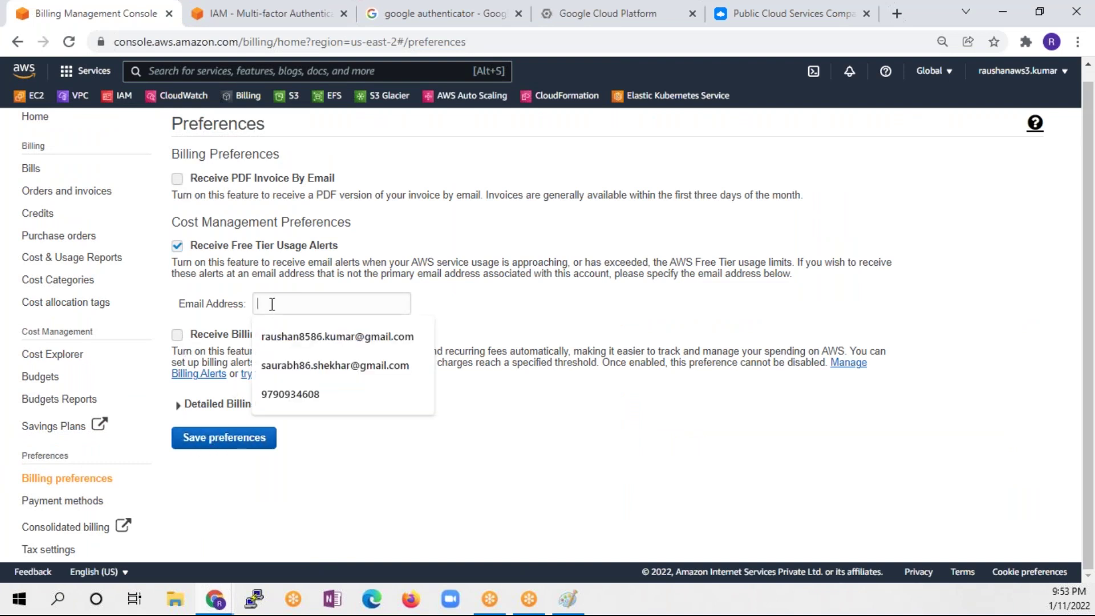
click(509, 303)
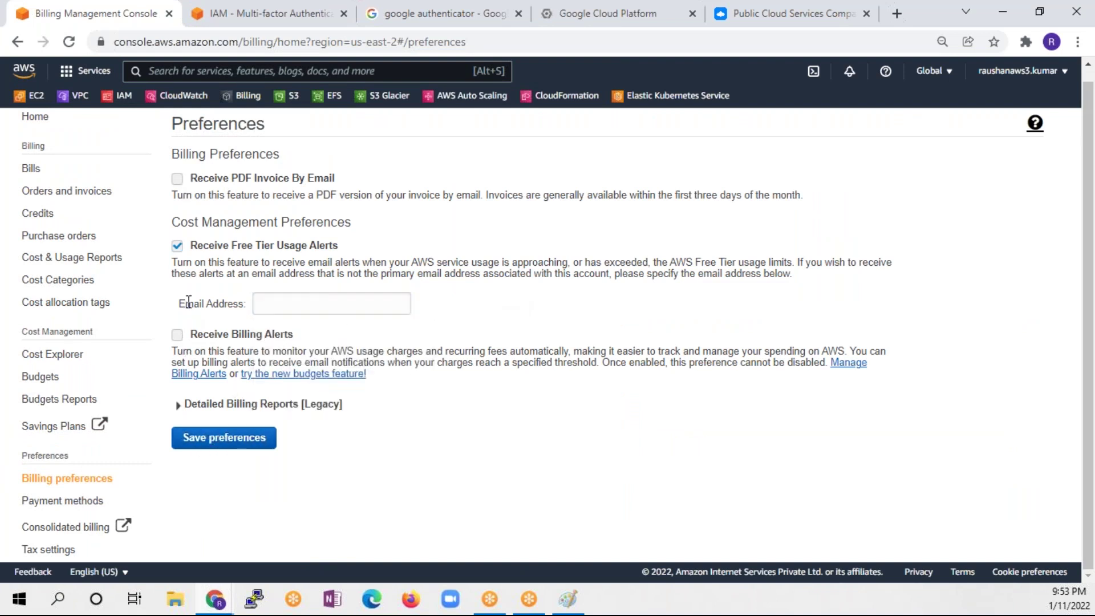
drag(181, 303, 261, 298)
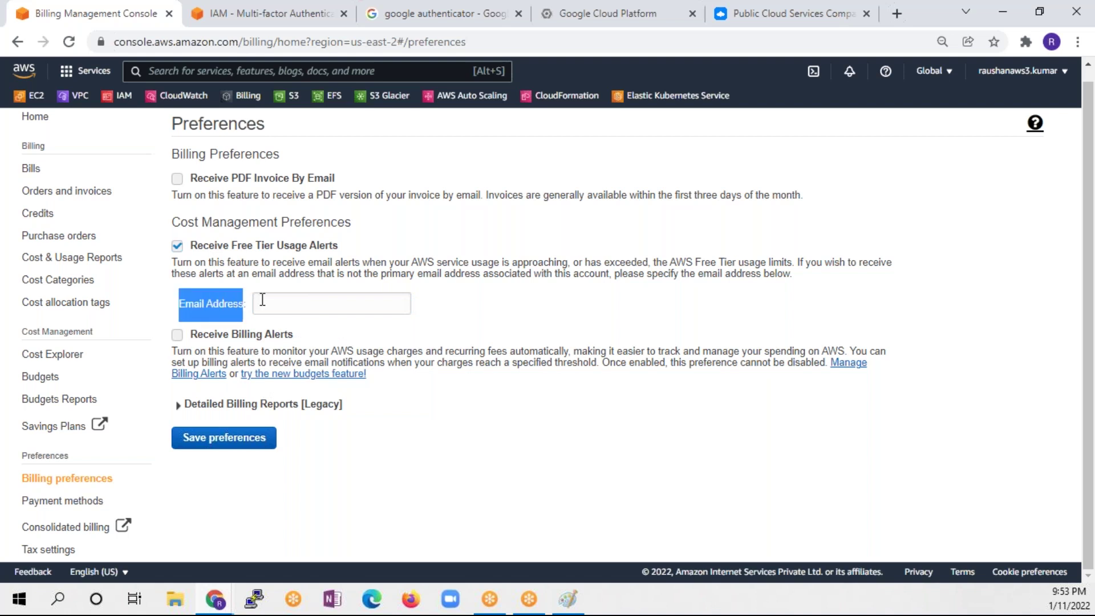
click(261, 298)
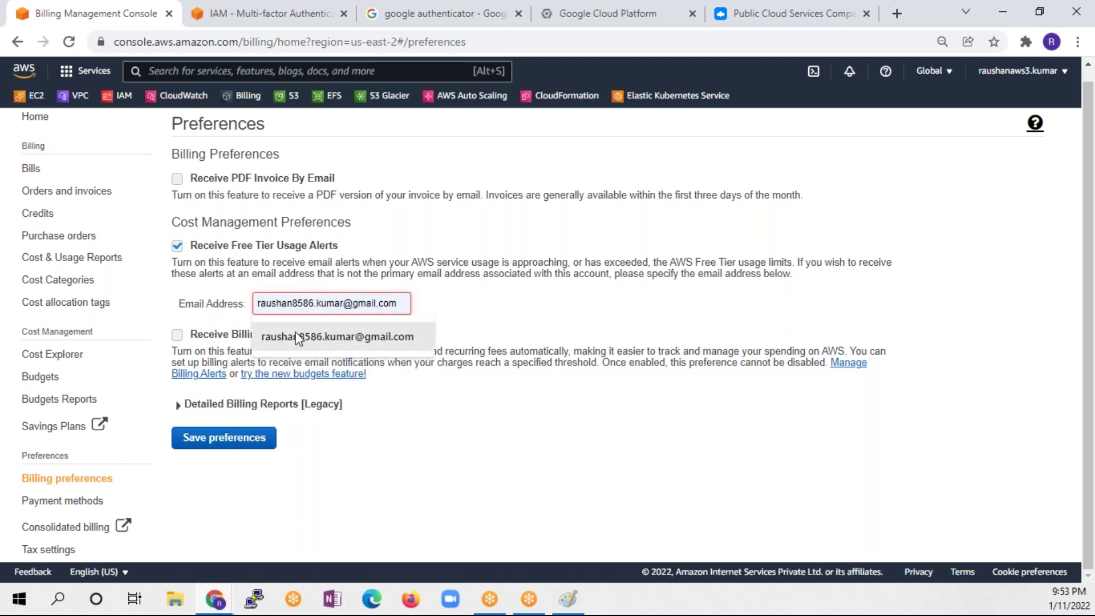
click(296, 336)
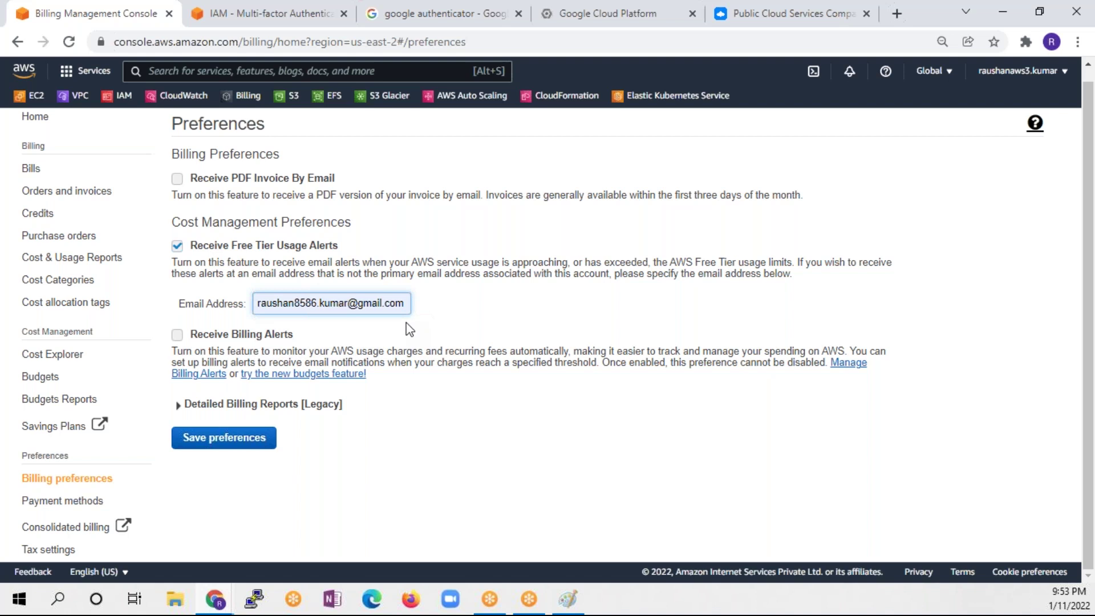
drag(404, 303, 83, 297)
click(476, 330)
Step: Enable Receive PDF Invoice By Email and Receive Billing Alerts, and save the preferences
click(177, 178)
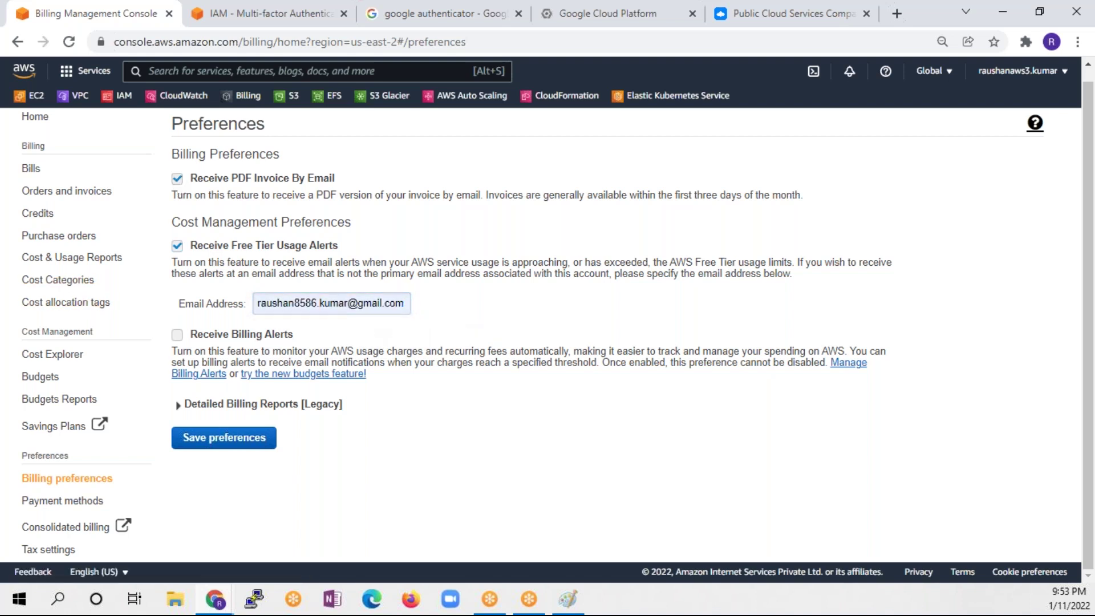
click(177, 334)
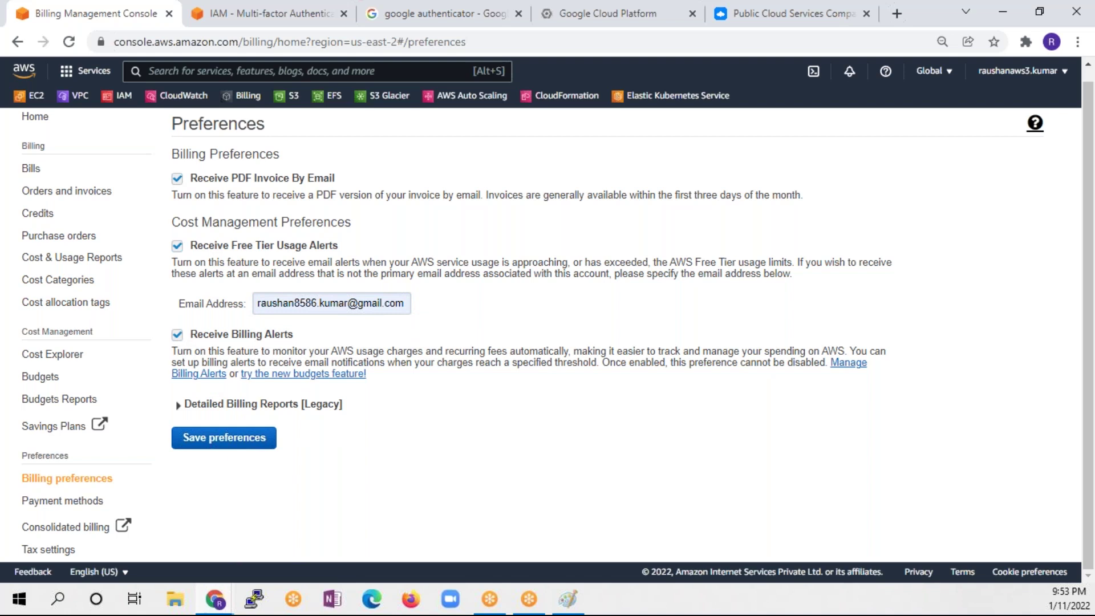
click(227, 438)
drag(345, 249, 193, 250)
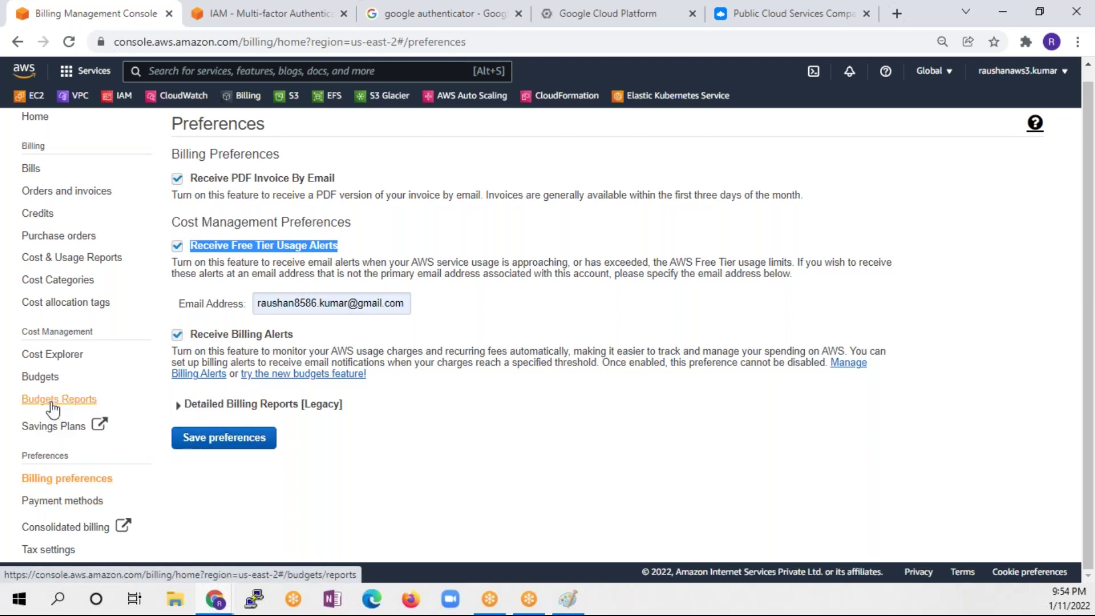
click(33, 377)
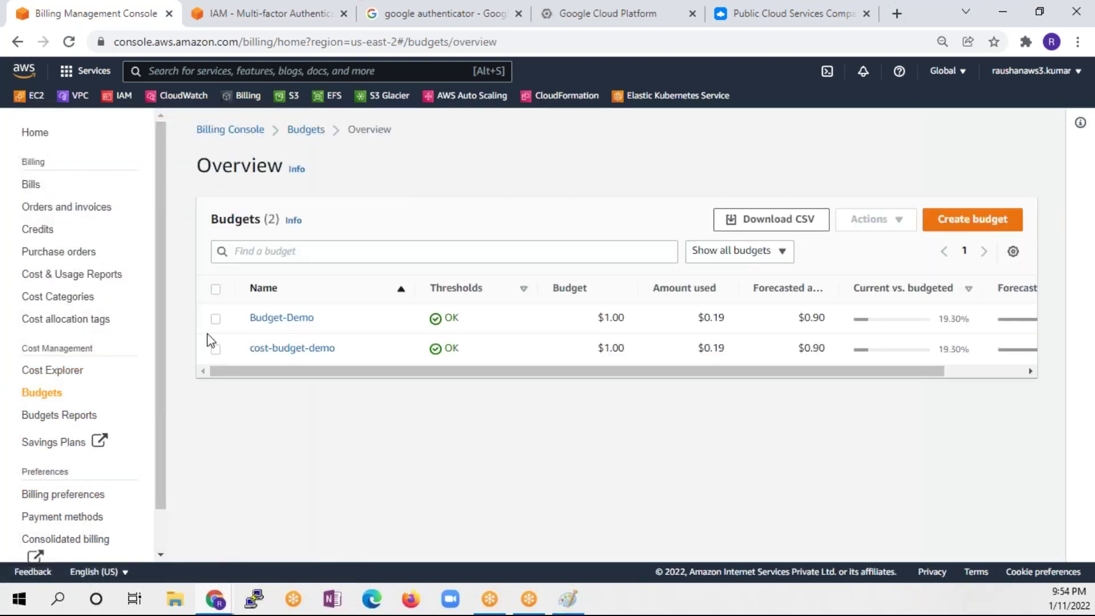
Step: Delete the Budget-Demo and cost-budget-demo budgets and launch the Create budget wizard
click(215, 319)
click(216, 349)
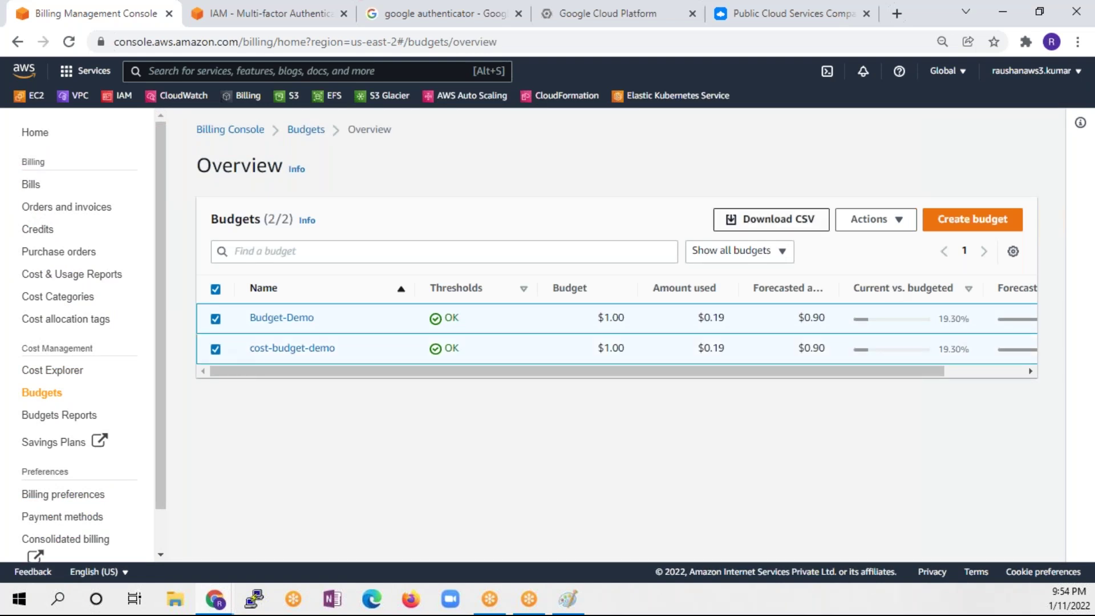
click(893, 220)
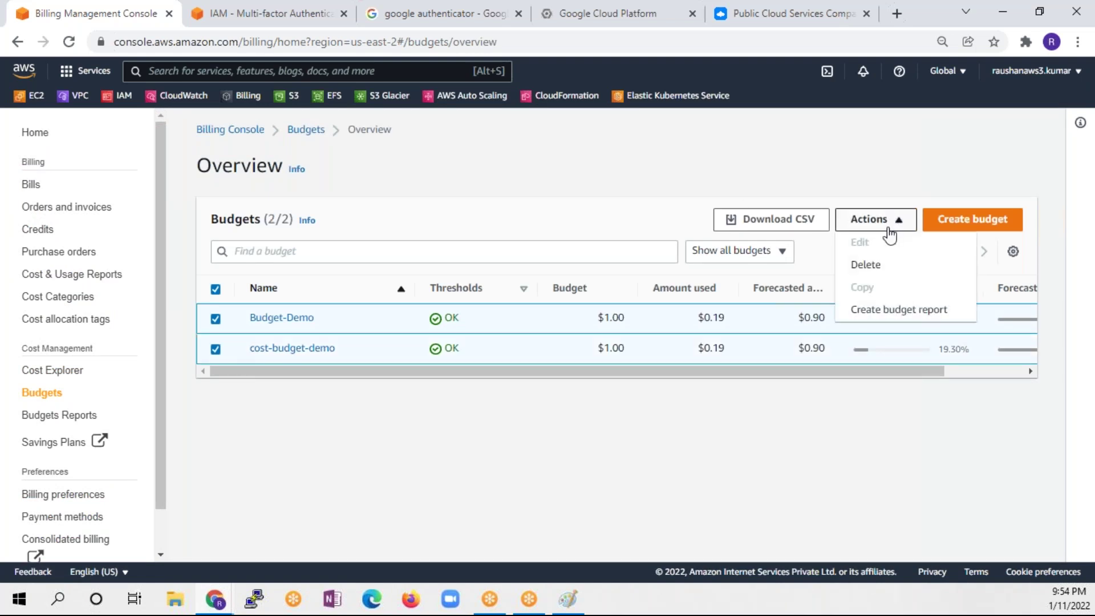
click(887, 265)
click(714, 366)
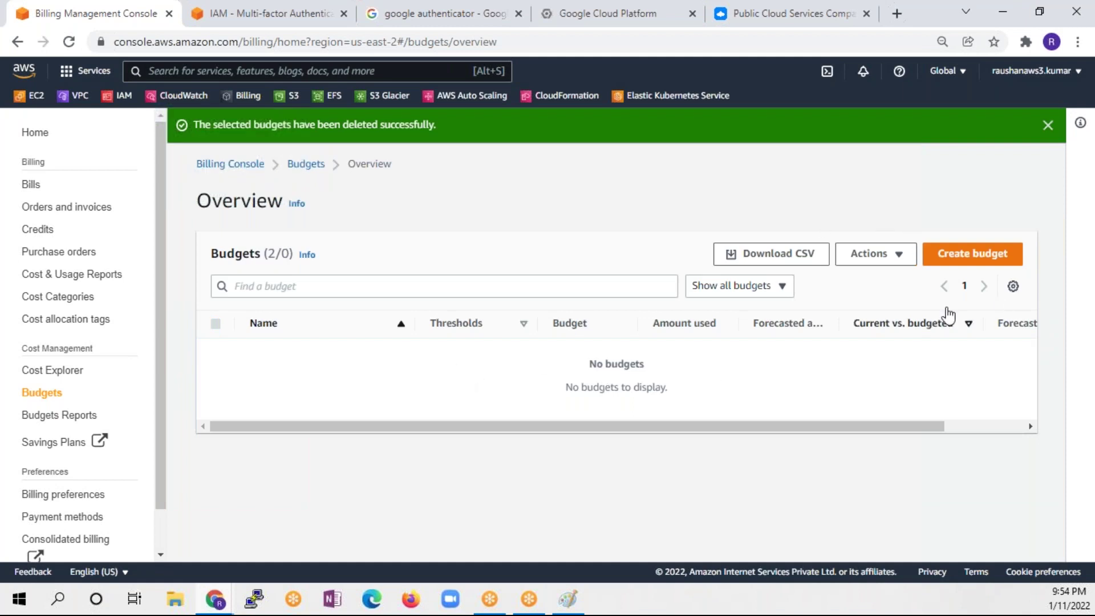
click(973, 260)
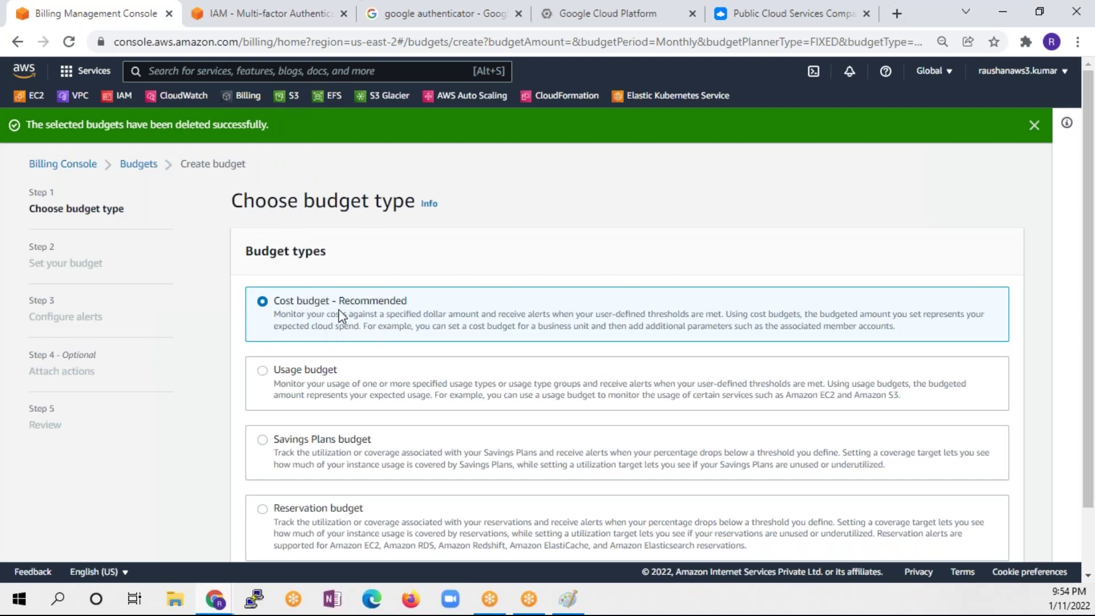
Step: Keep the Cost budget type and continue to the budget details
scroll(573, 356, down, 2)
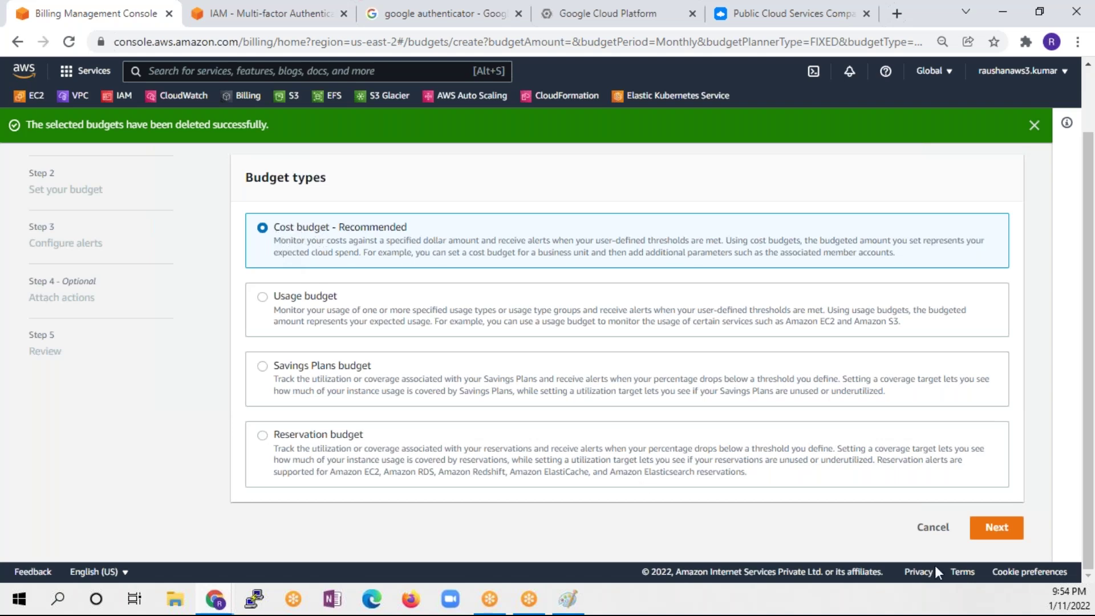
click(995, 535)
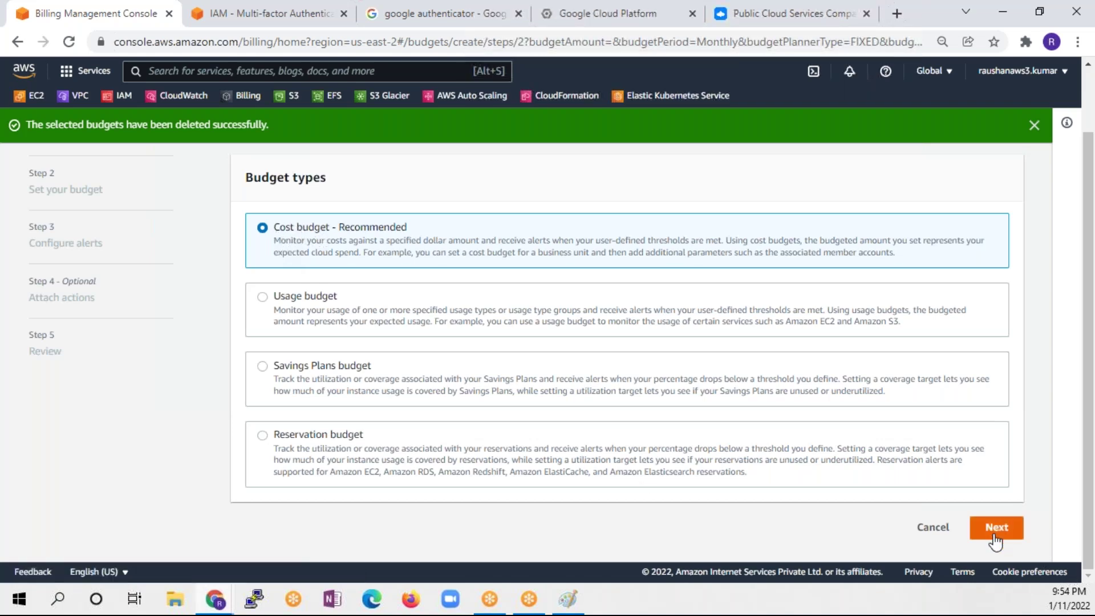
scroll(247, 406, down, 3)
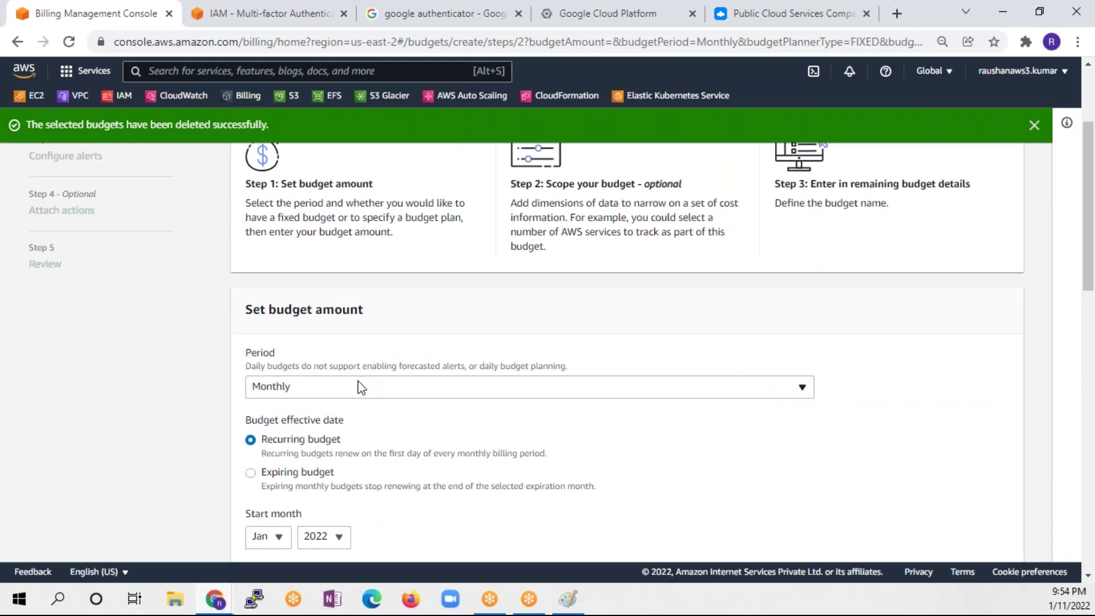
scroll(360, 388, down, 2)
drag(251, 287, 487, 287)
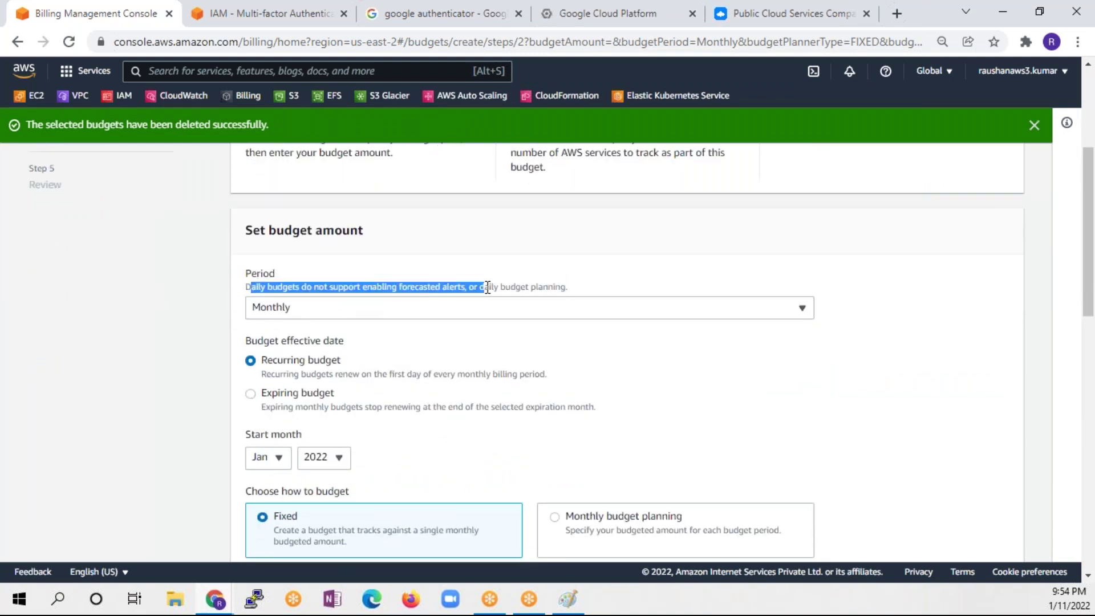
click(429, 407)
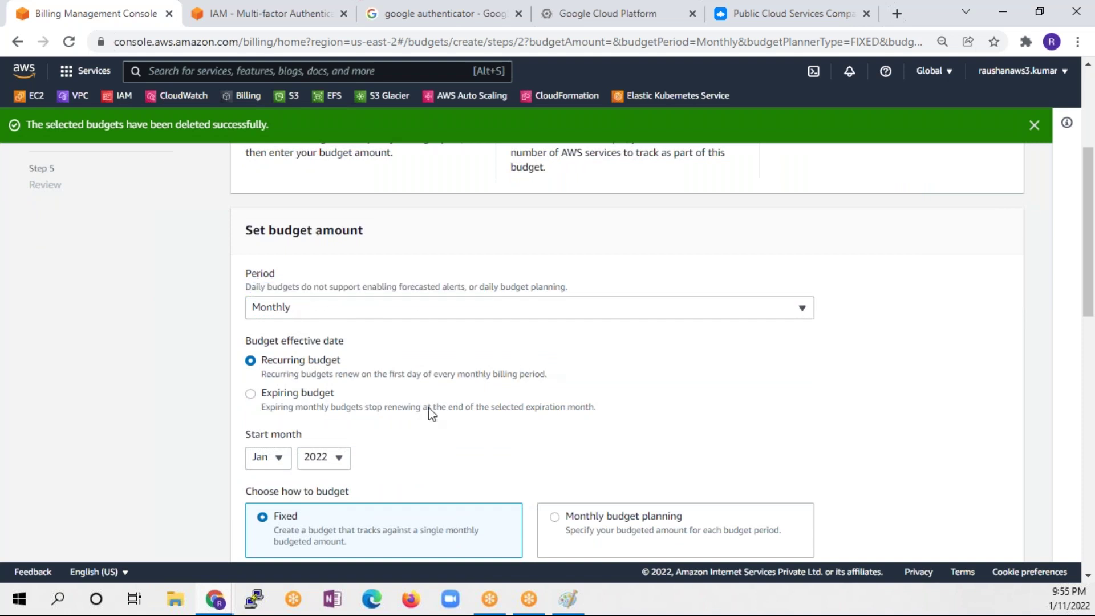
scroll(433, 415, down, 3)
Step: Set the recurring monthly fixed budgeted amount to $1.00
click(336, 450)
text(0.00)
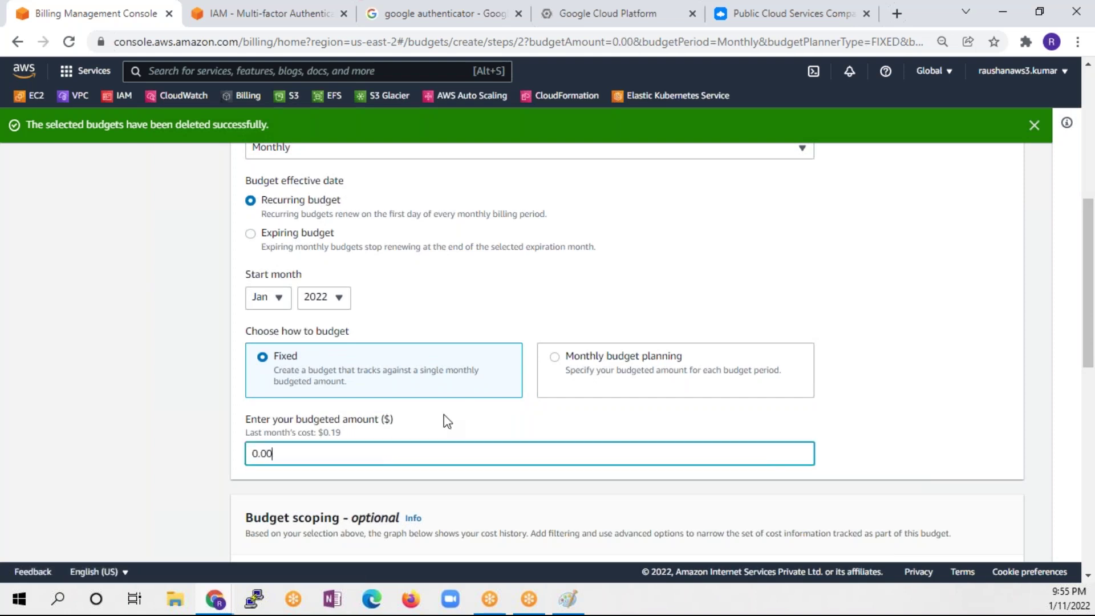
drag(290, 454, 118, 442)
click(472, 440)
drag(310, 454, 165, 397)
text(1)
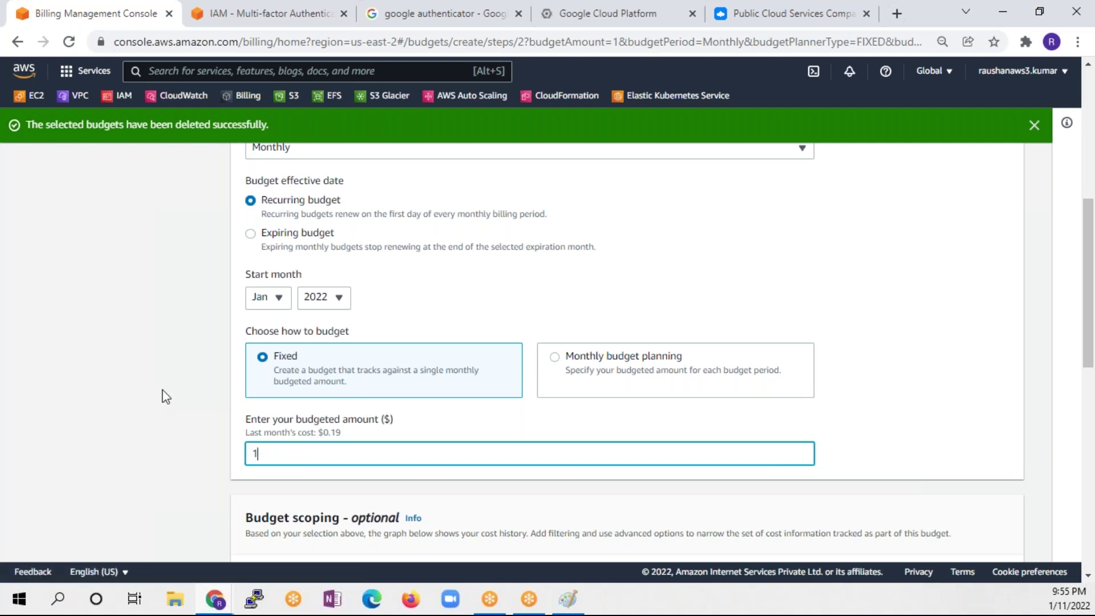
click(425, 432)
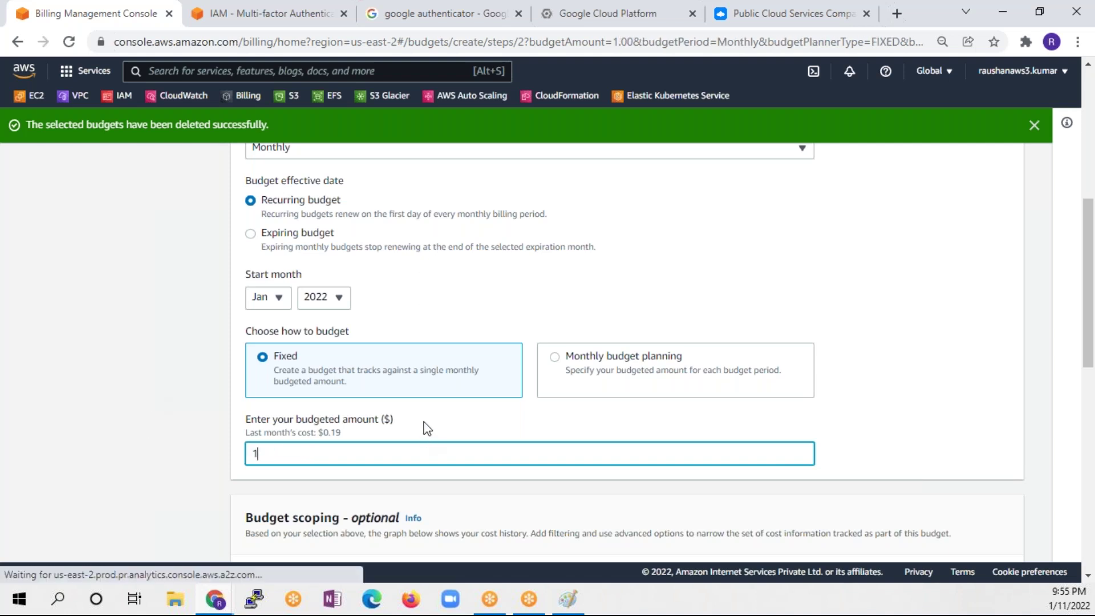
scroll(426, 425, down, 3)
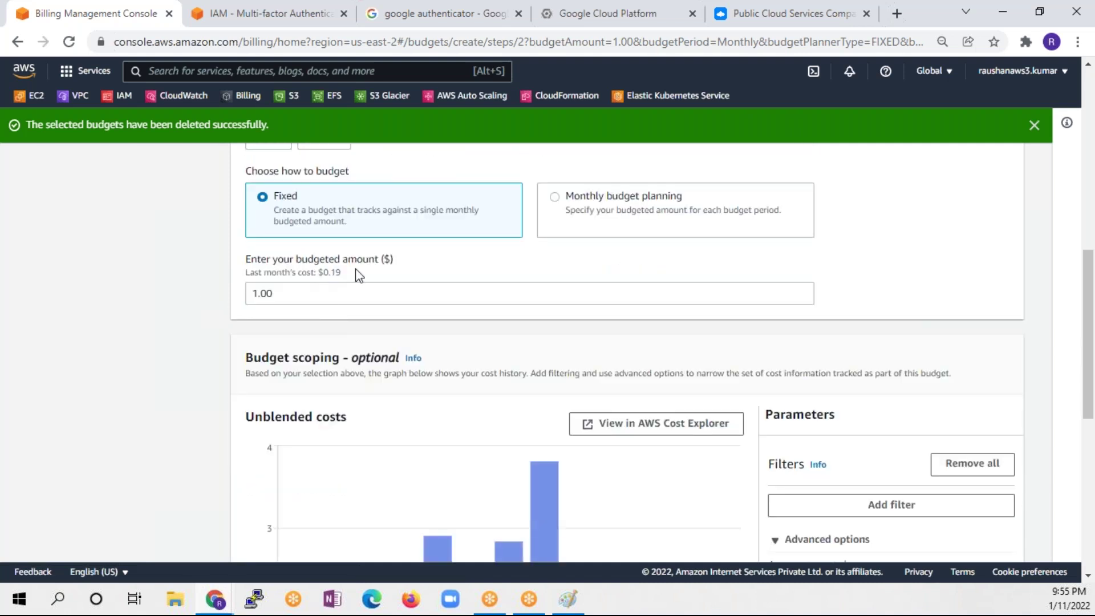
drag(245, 264, 341, 262)
click(278, 295)
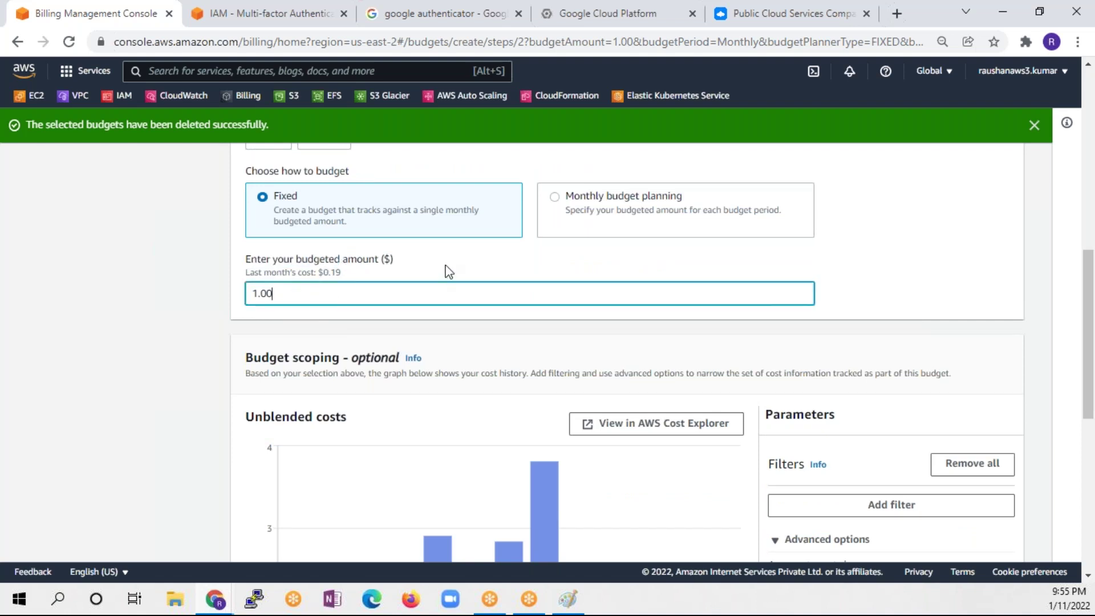
scroll(448, 272, down, 8)
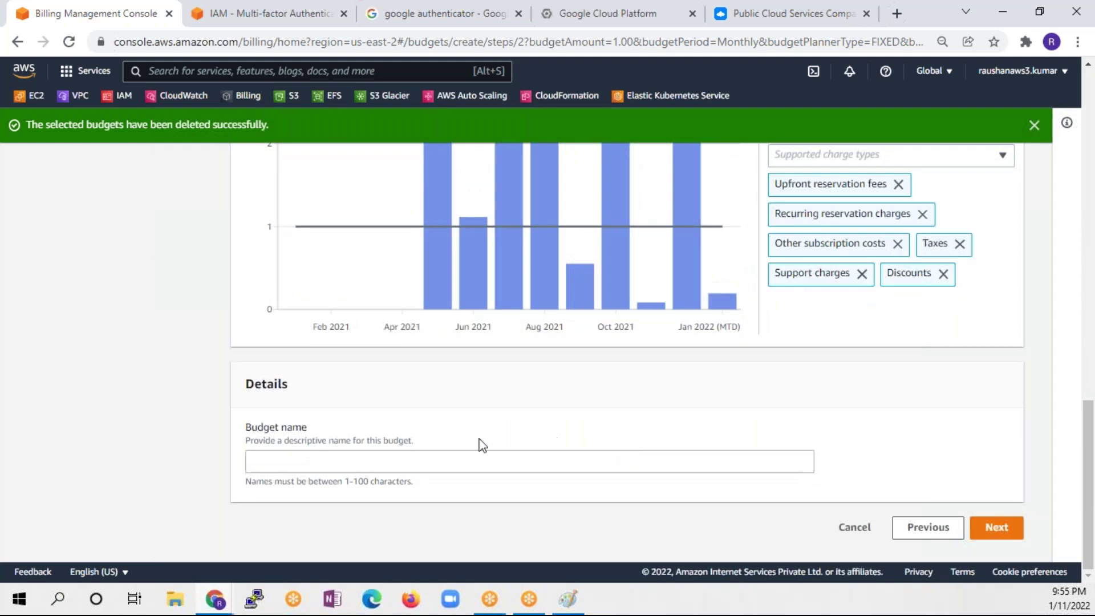
click(301, 465)
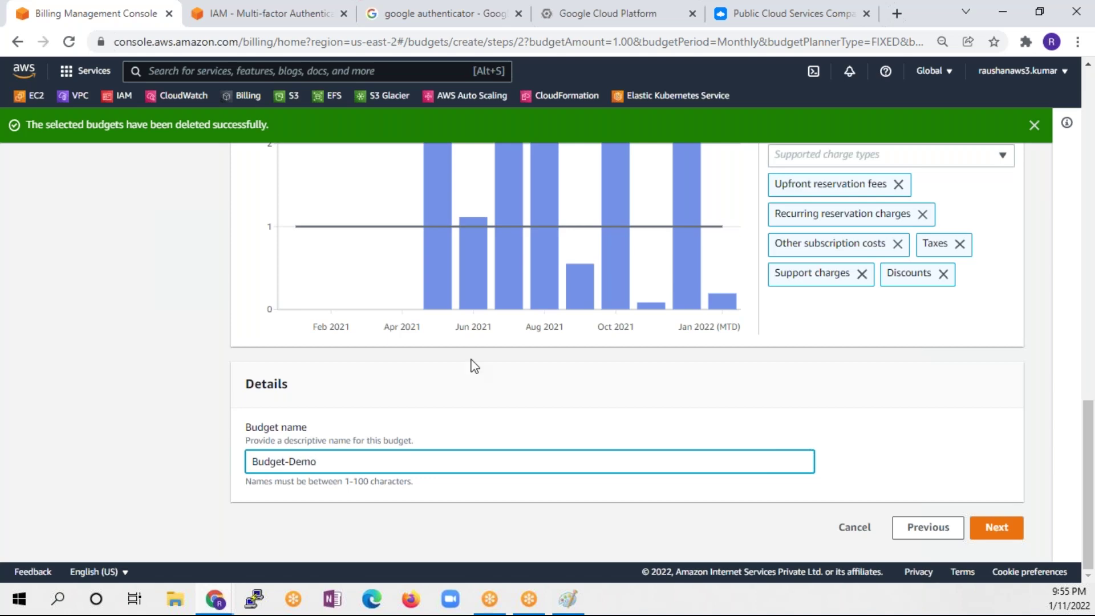
Step: Add an alert threshold at 50% of the budgeted amount for actual cost
click(997, 528)
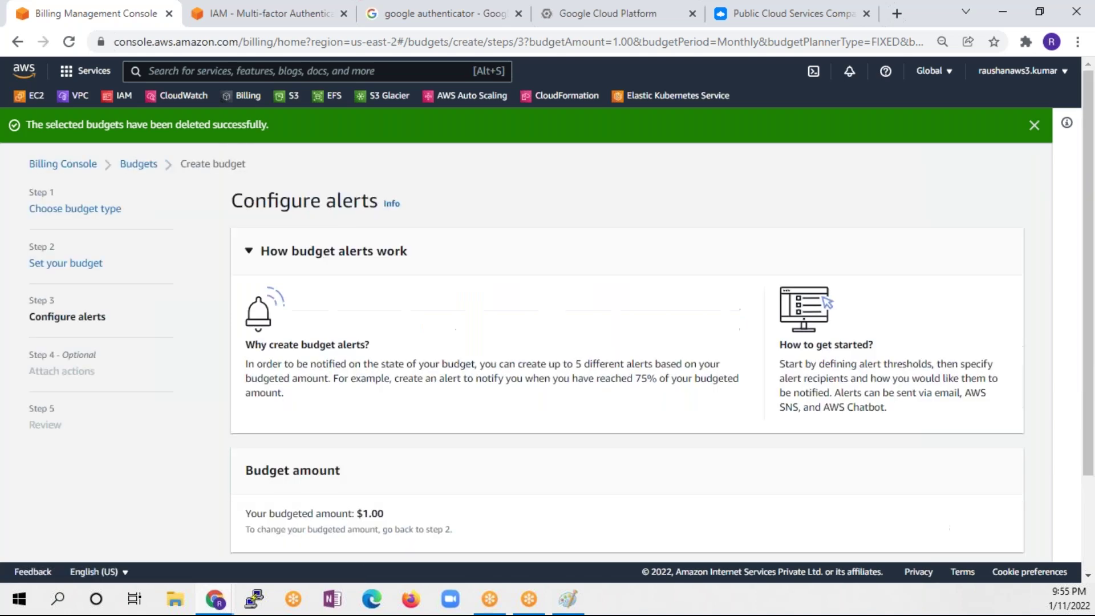
scroll(818, 496, down, 2)
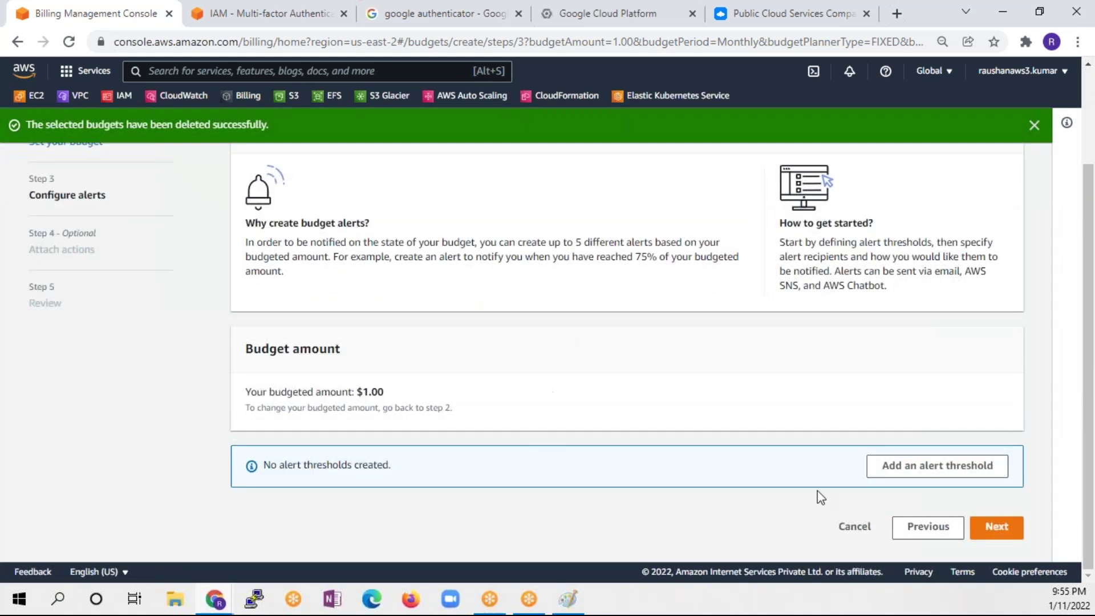
click(916, 471)
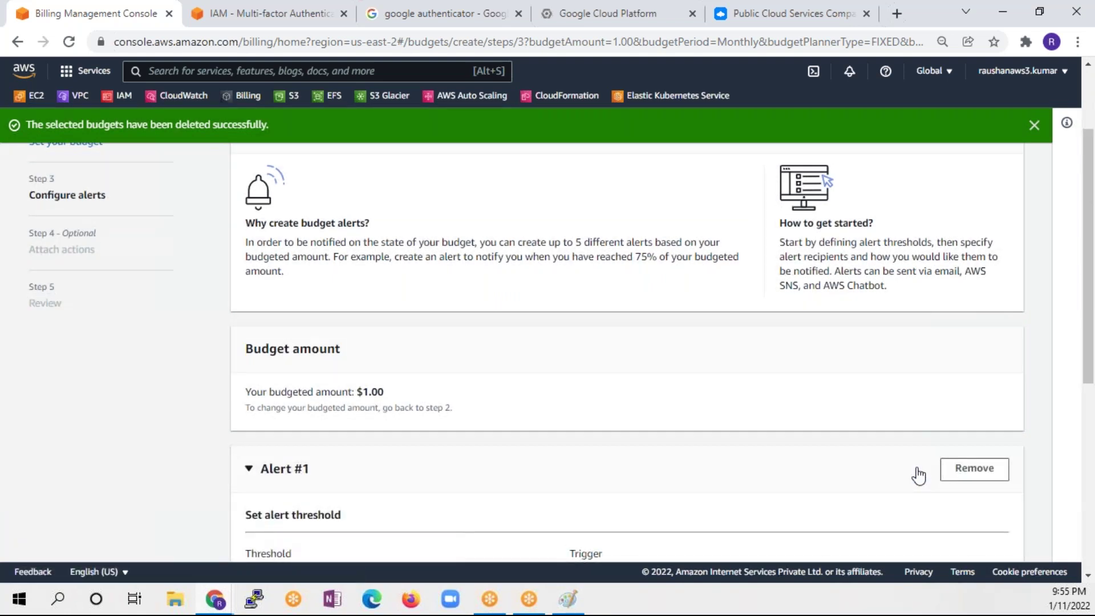
scroll(592, 473, down, 1)
click(285, 349)
text(50)
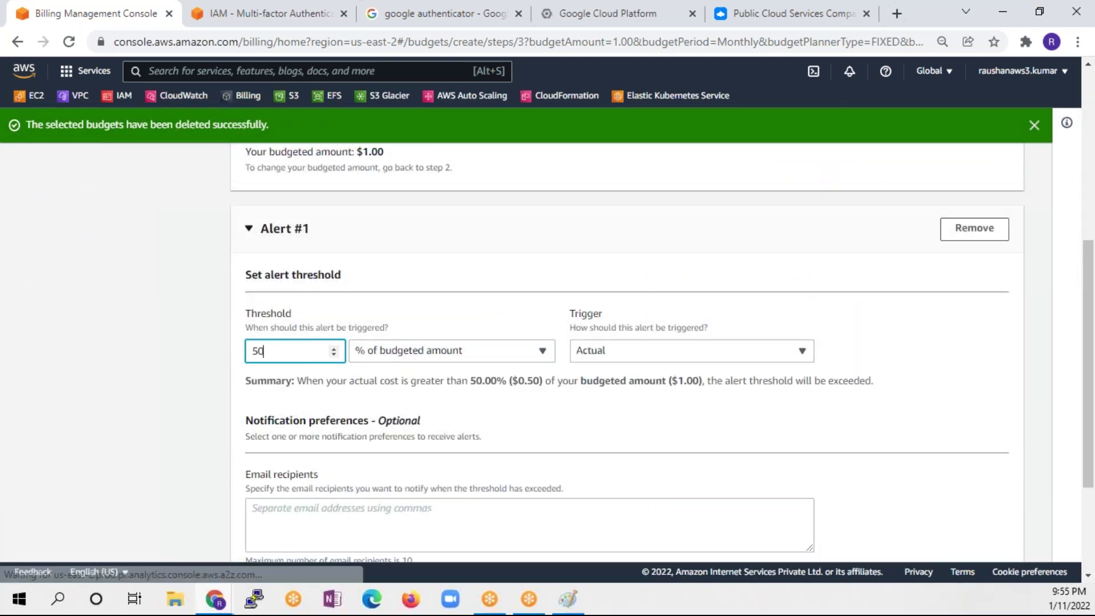
click(481, 310)
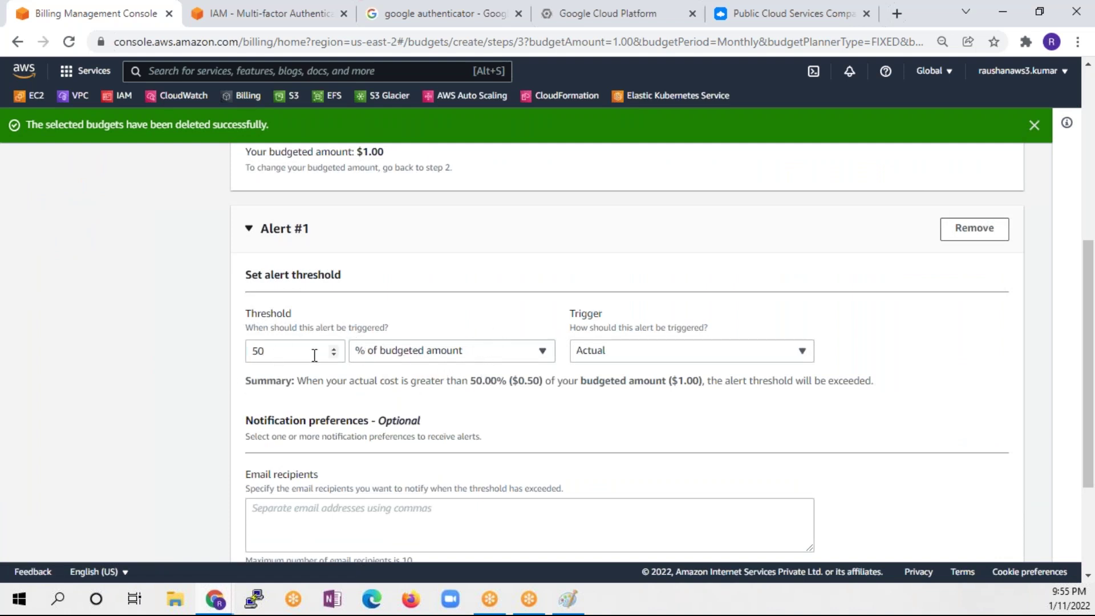
Step: Enter the recipient's e-mail address as the alert's email recipient
drag(544, 380, 506, 380)
scroll(443, 485, down, 1)
scroll(443, 484, down, 1)
click(342, 436)
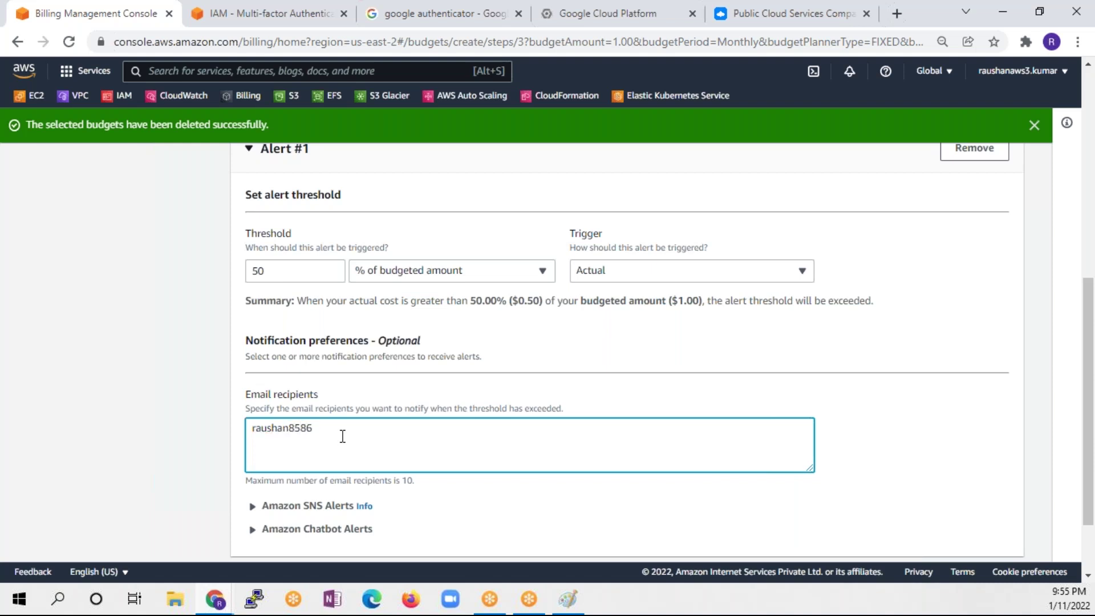
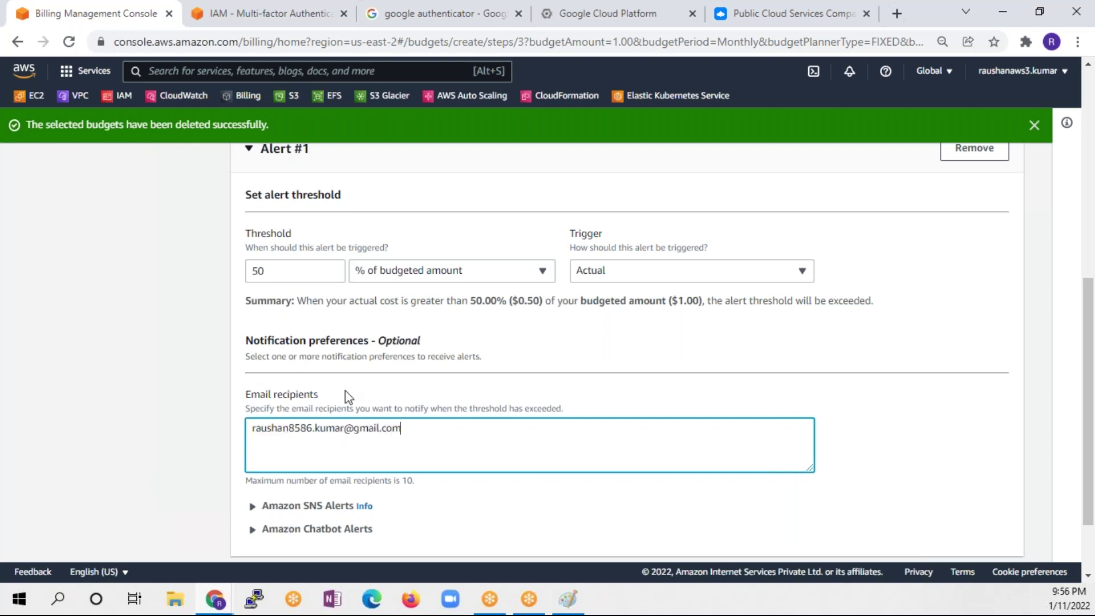
drag(410, 432, 51, 437)
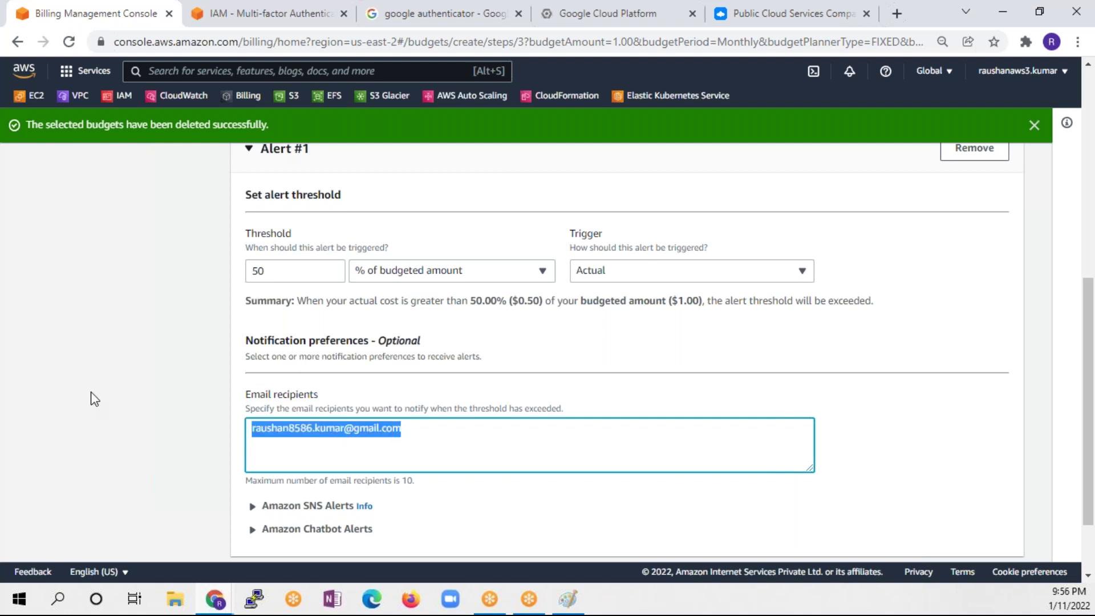
click(787, 346)
scroll(787, 346, down, 1)
scroll(788, 347, down, 2)
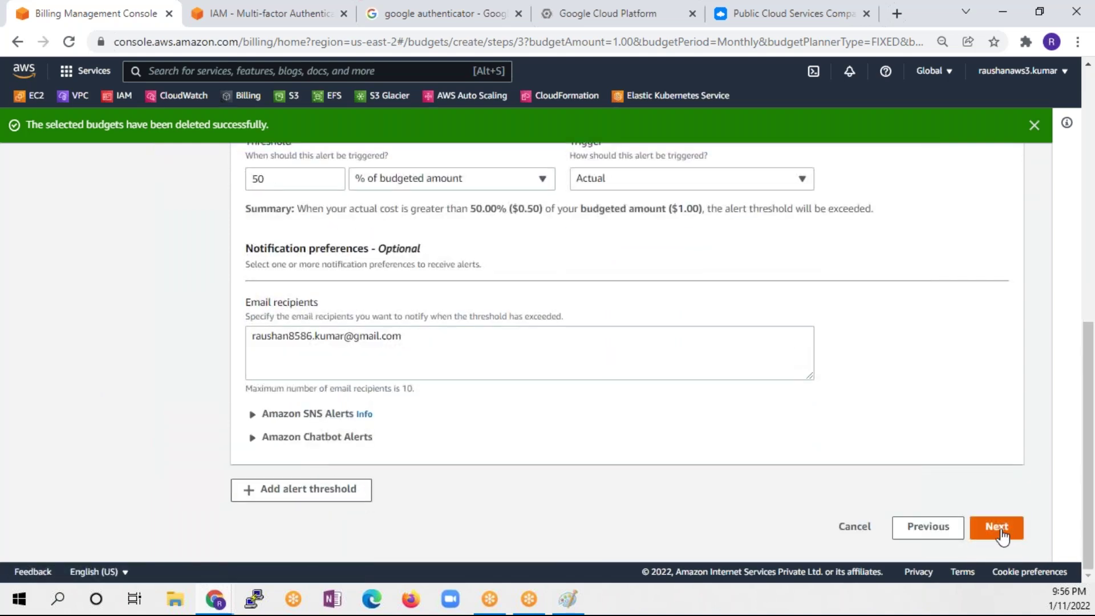
Step: Skip the attach actions step and create Budget-Demo from the review page
click(1002, 536)
scroll(765, 521, down, 3)
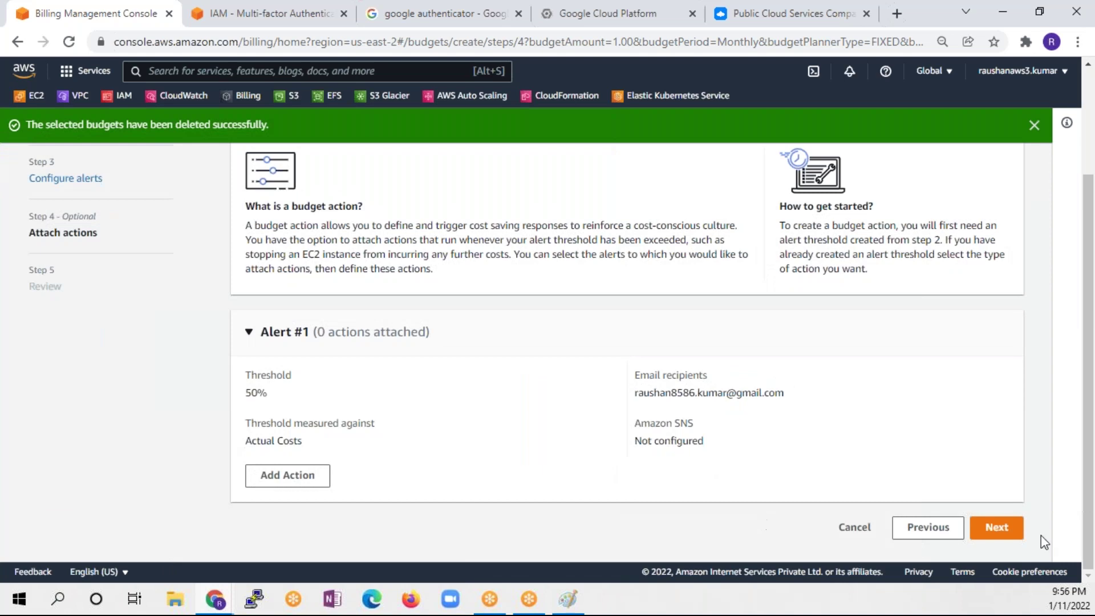
click(1007, 534)
scroll(717, 502, down, 10)
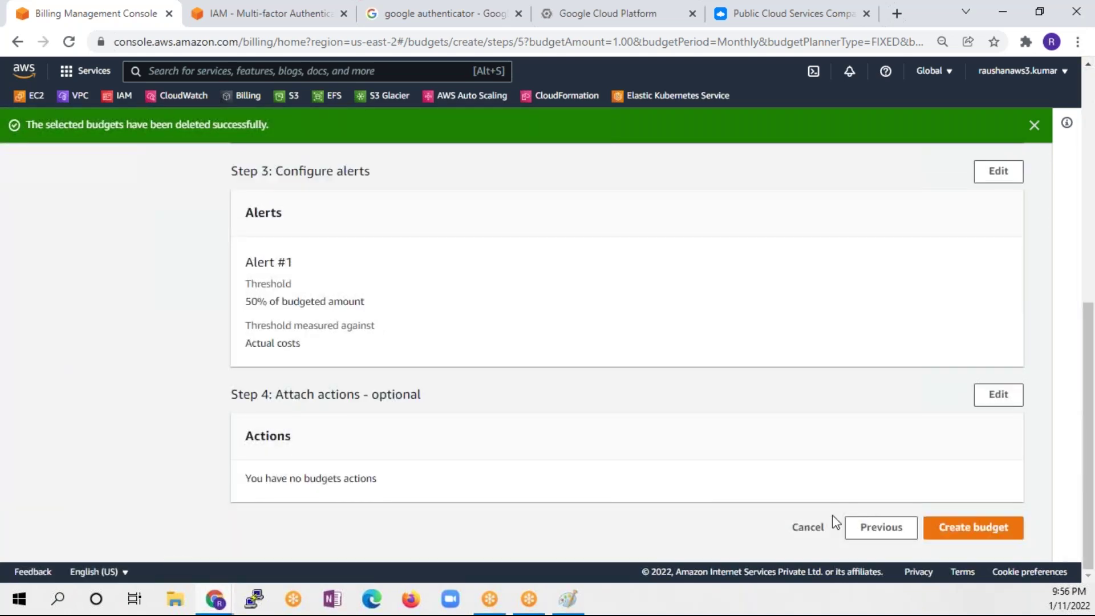
click(986, 533)
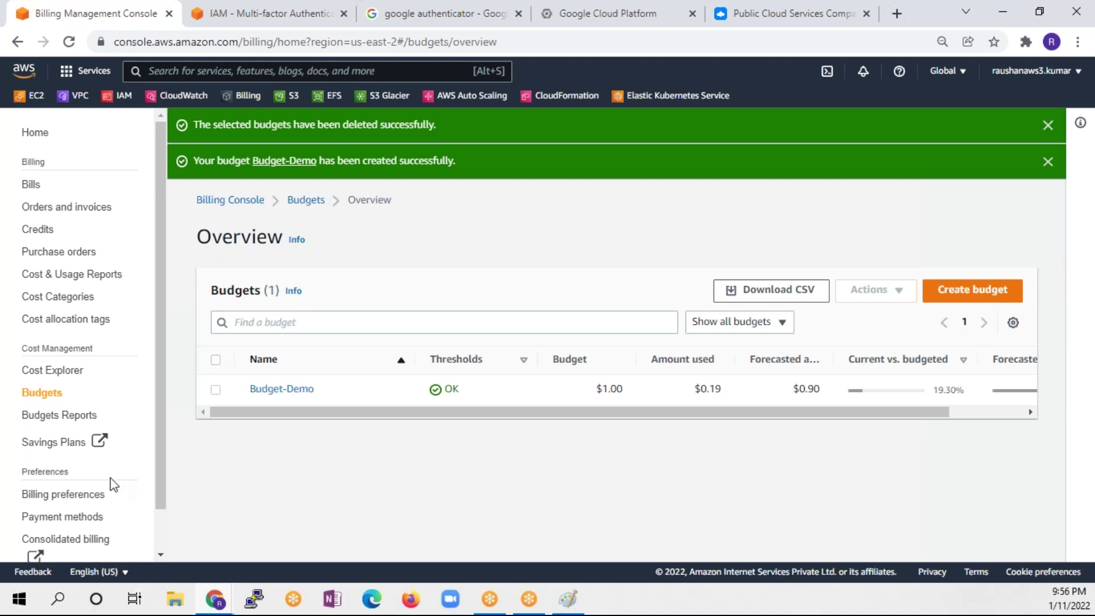
scroll(109, 476, down, 1)
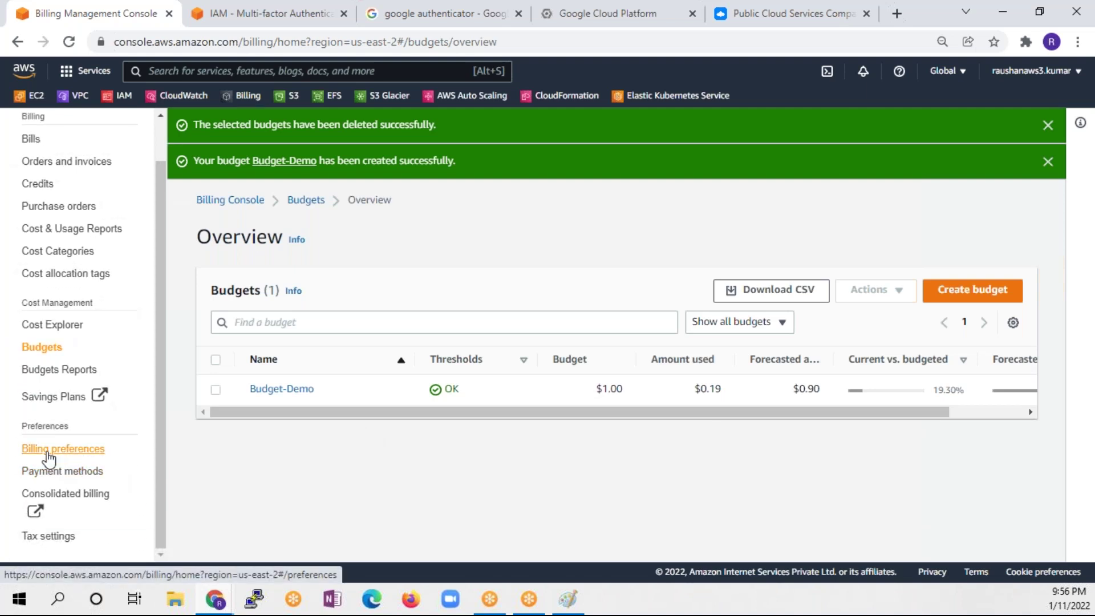
click(48, 452)
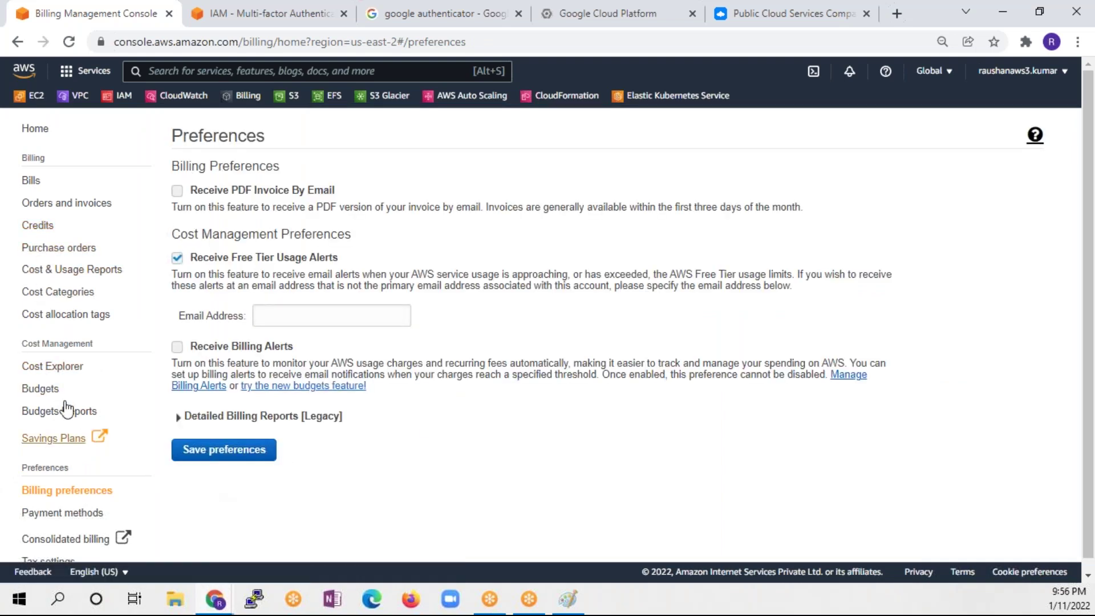
click(45, 390)
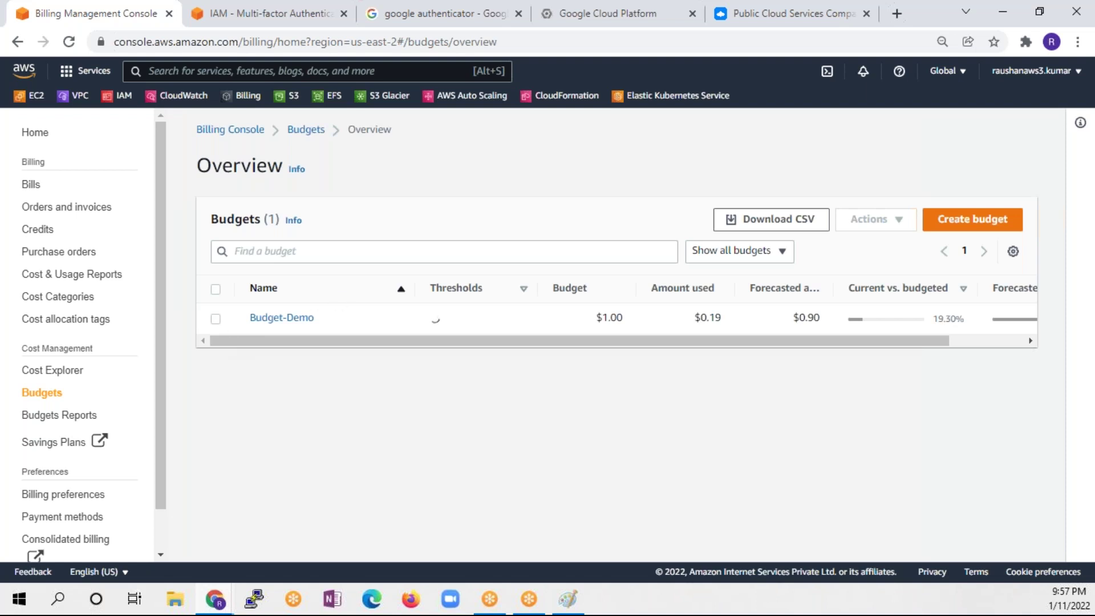
Step: Delete the Budget-Demo budget through Actions > Delete and confirm the deletion
click(216, 319)
click(872, 219)
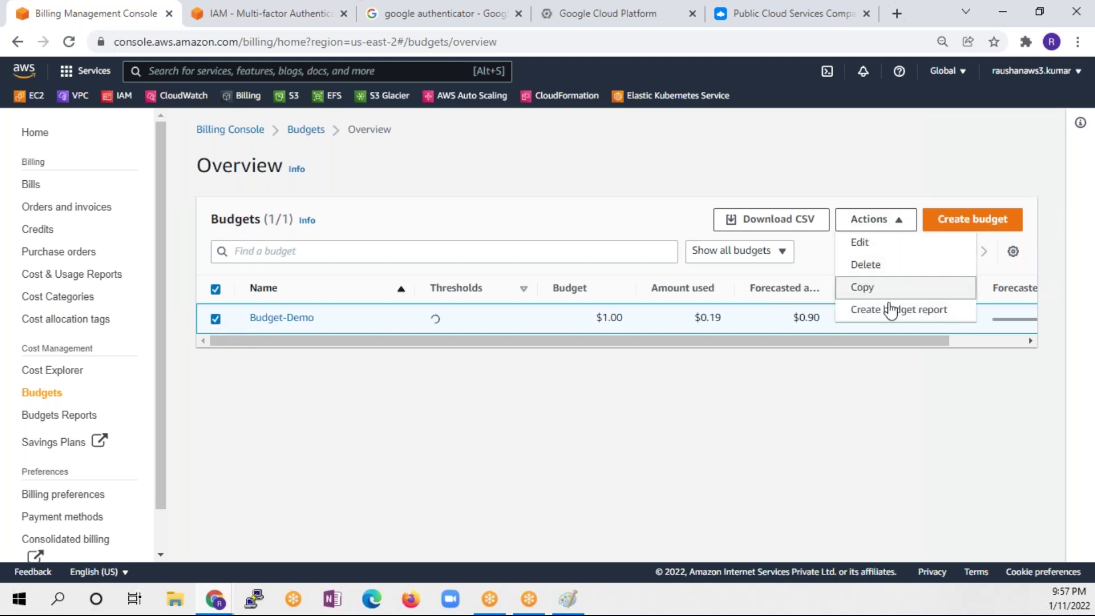
click(873, 265)
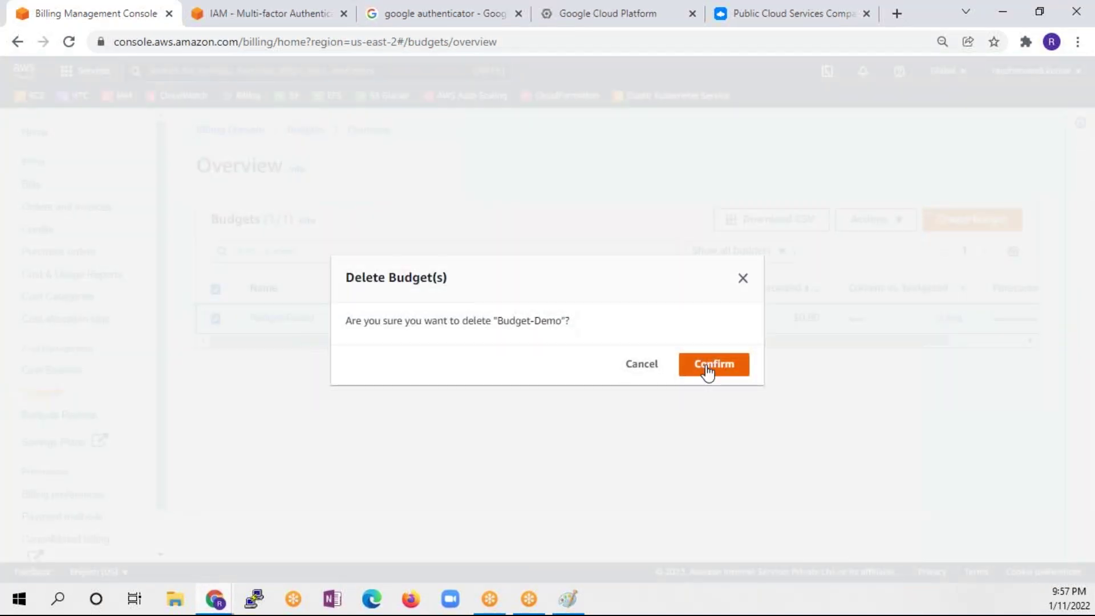
click(708, 370)
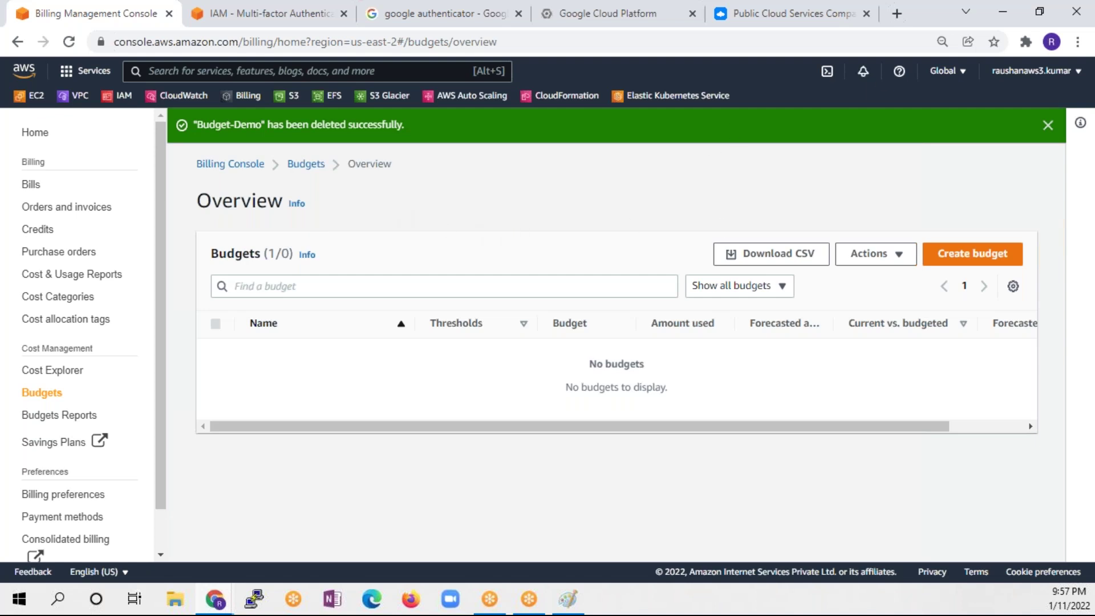
click(1028, 73)
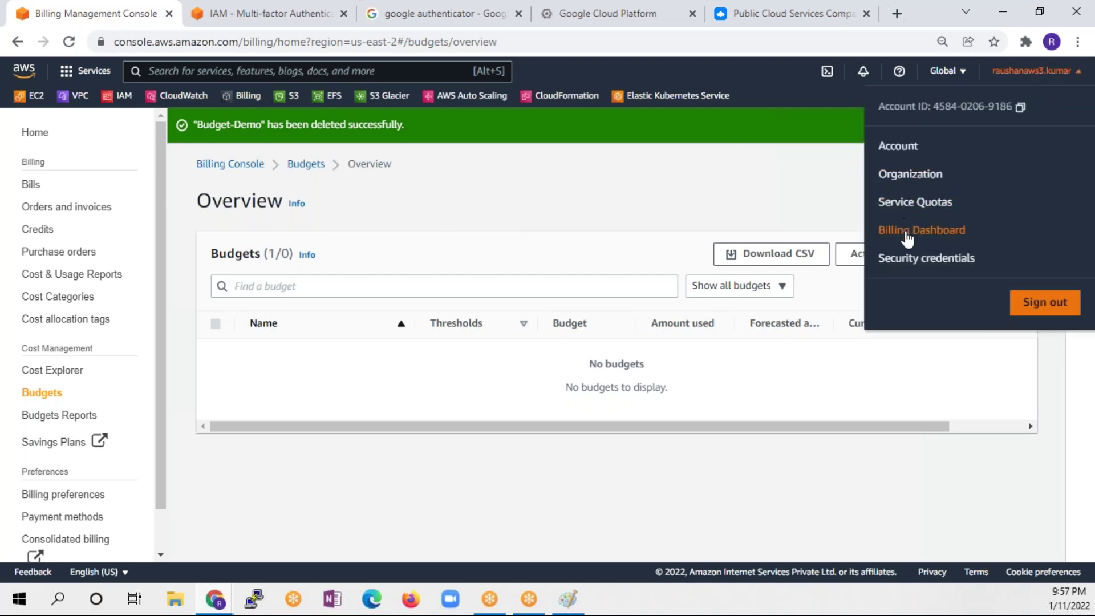
Step: View the root account's Security credentials page, then go back to the console home
click(927, 260)
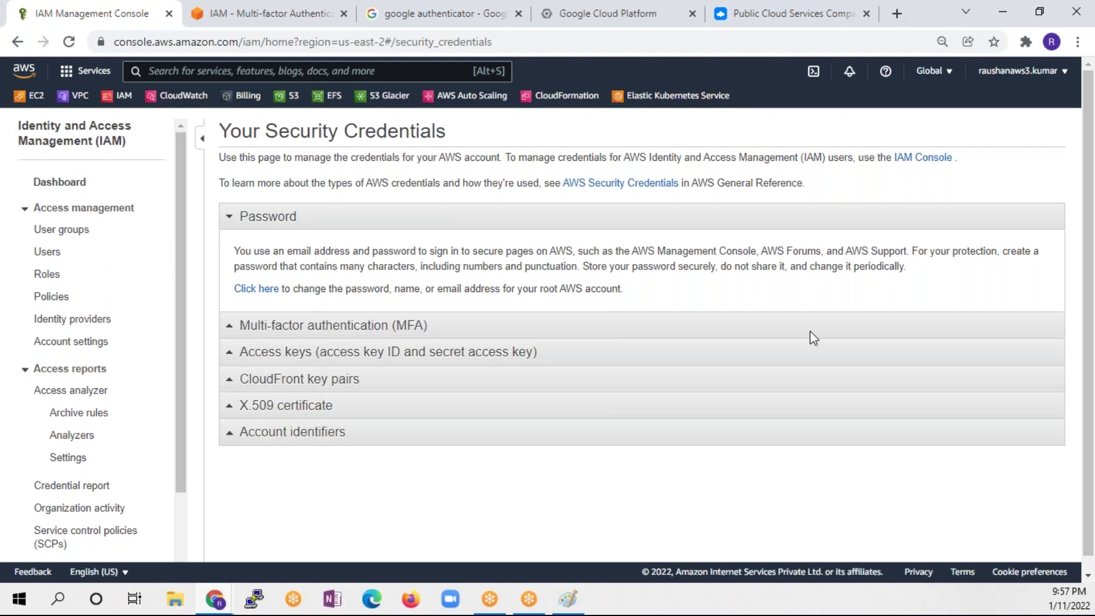
click(21, 72)
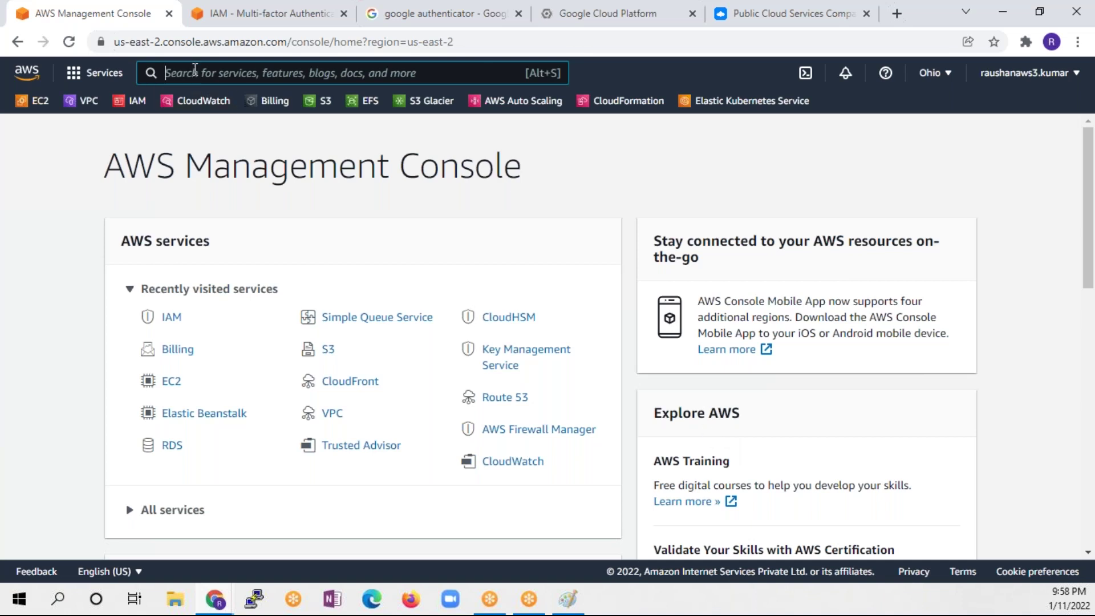
Step: Search for 'Organi' to open AWS Organizations, then return to the console home
text(Organi)
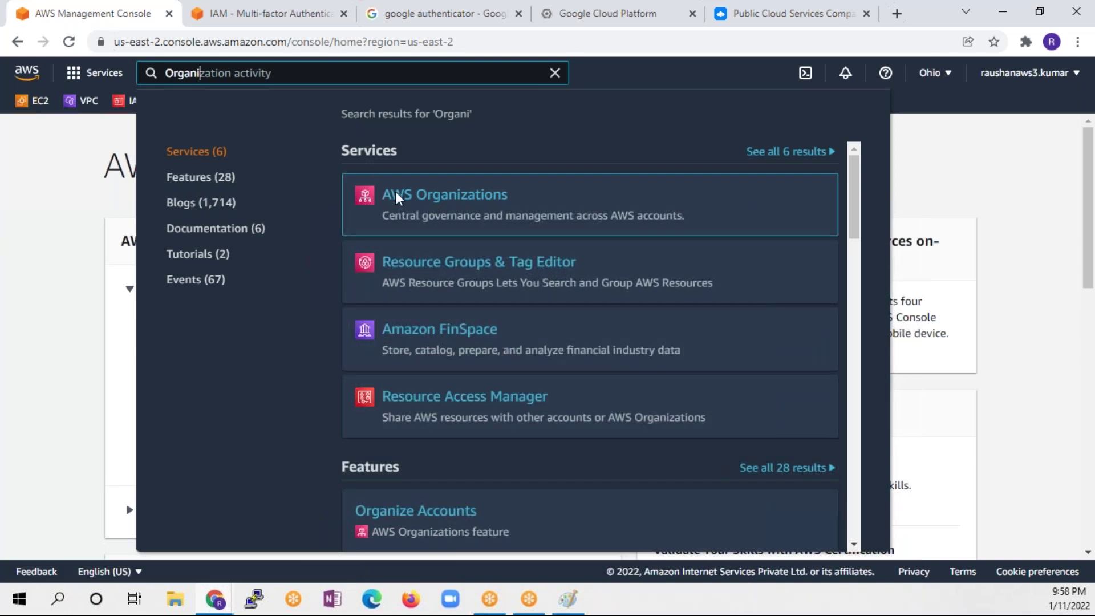
click(426, 203)
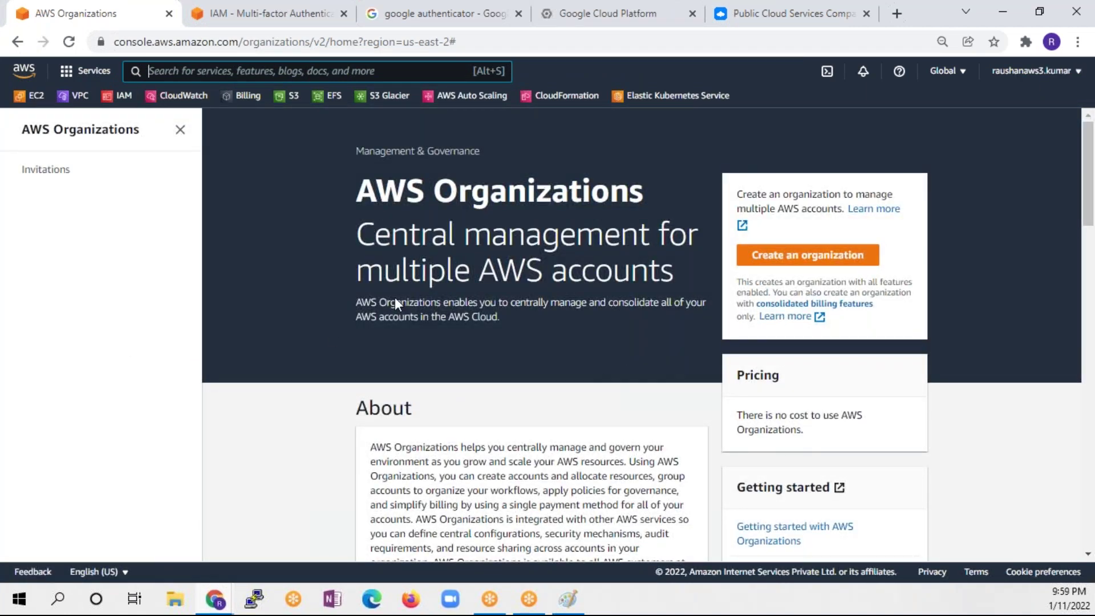
click(23, 71)
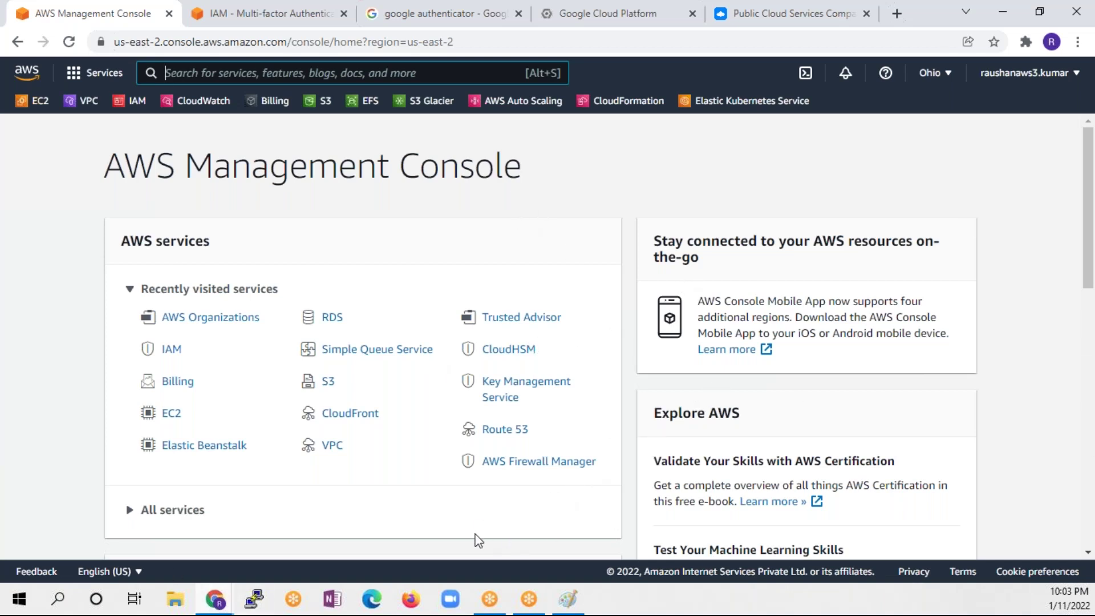
key(alt+s)
text(b)
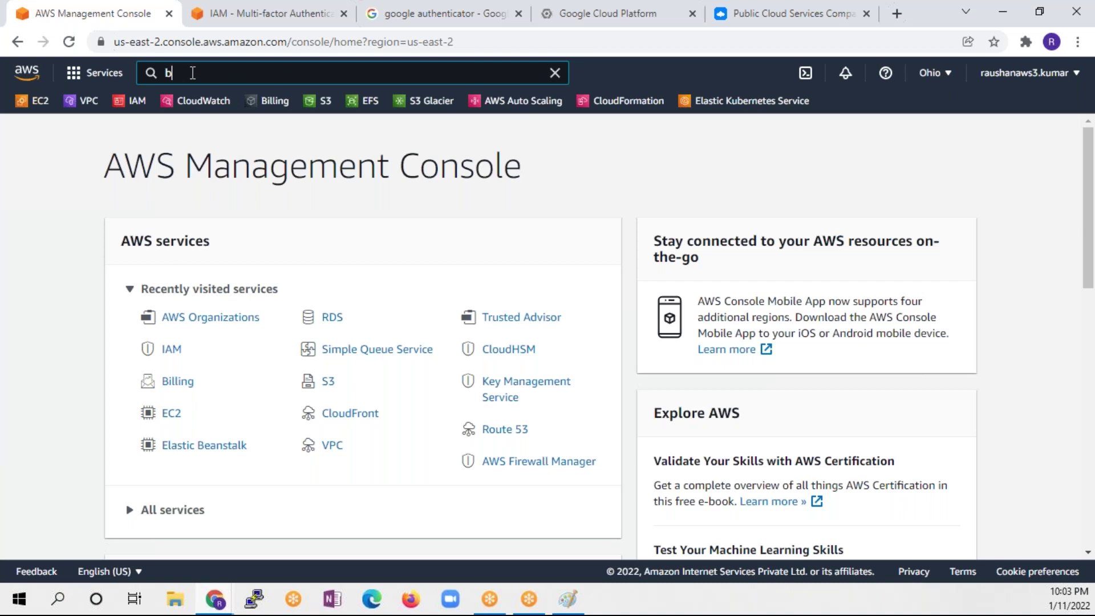
text(illing)
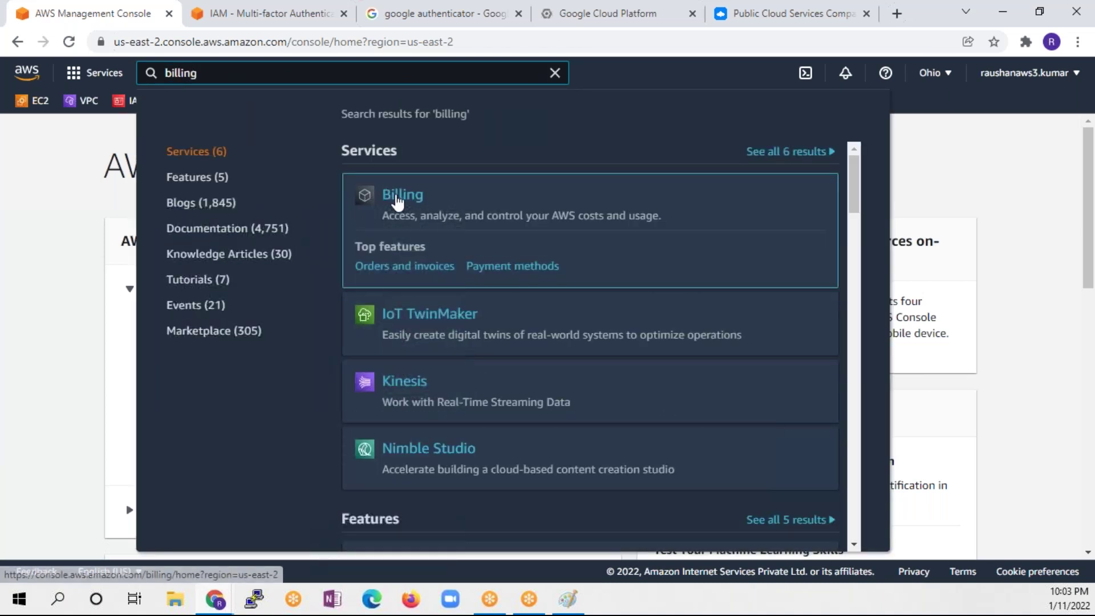
click(397, 197)
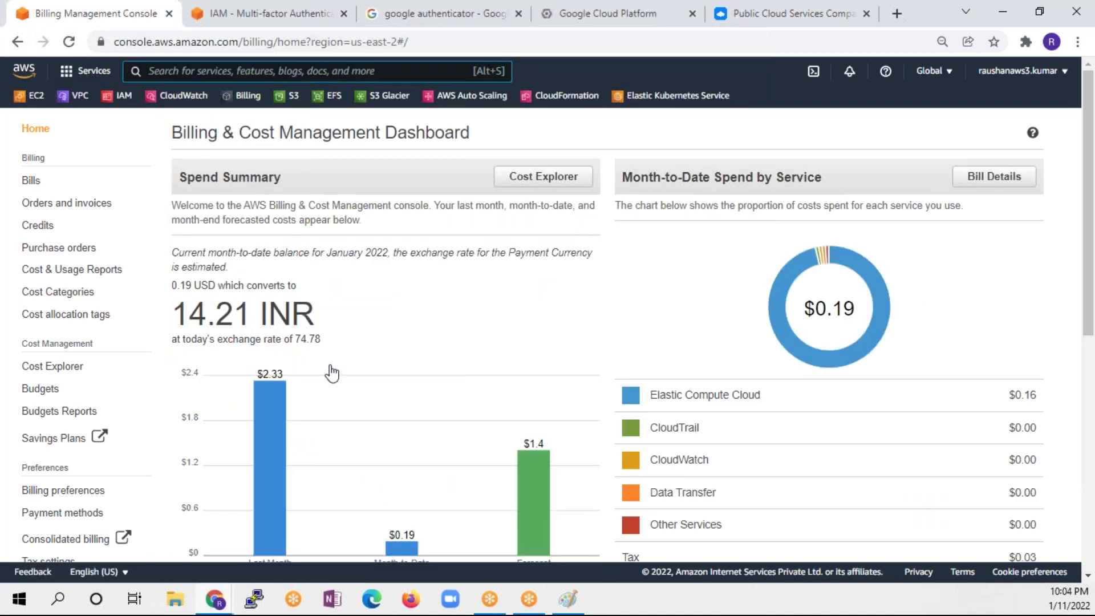
scroll(330, 372, down, 2)
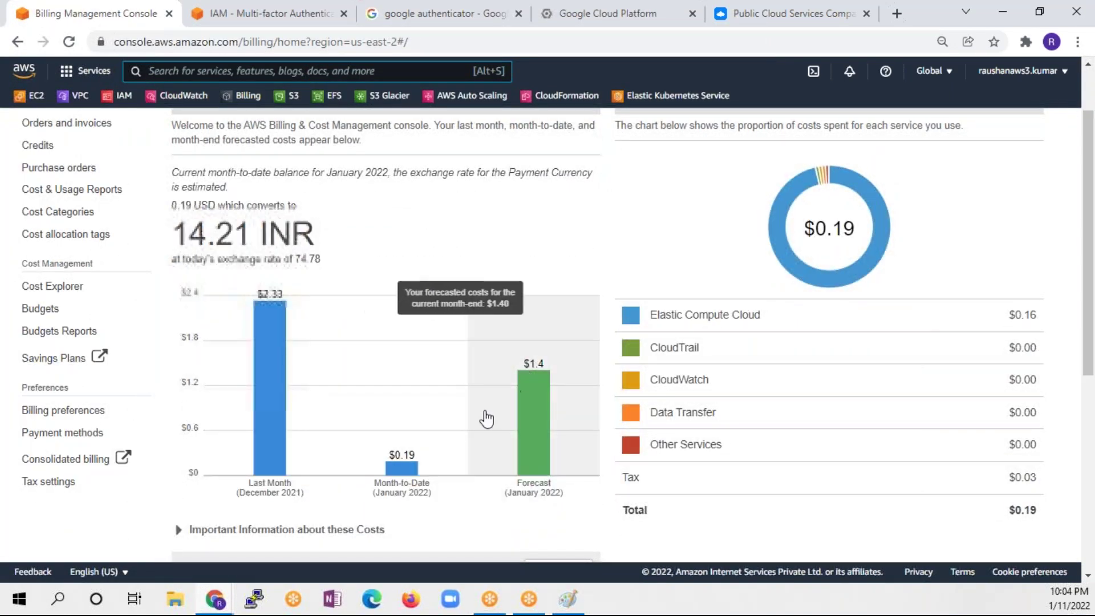
drag(324, 237, 171, 235)
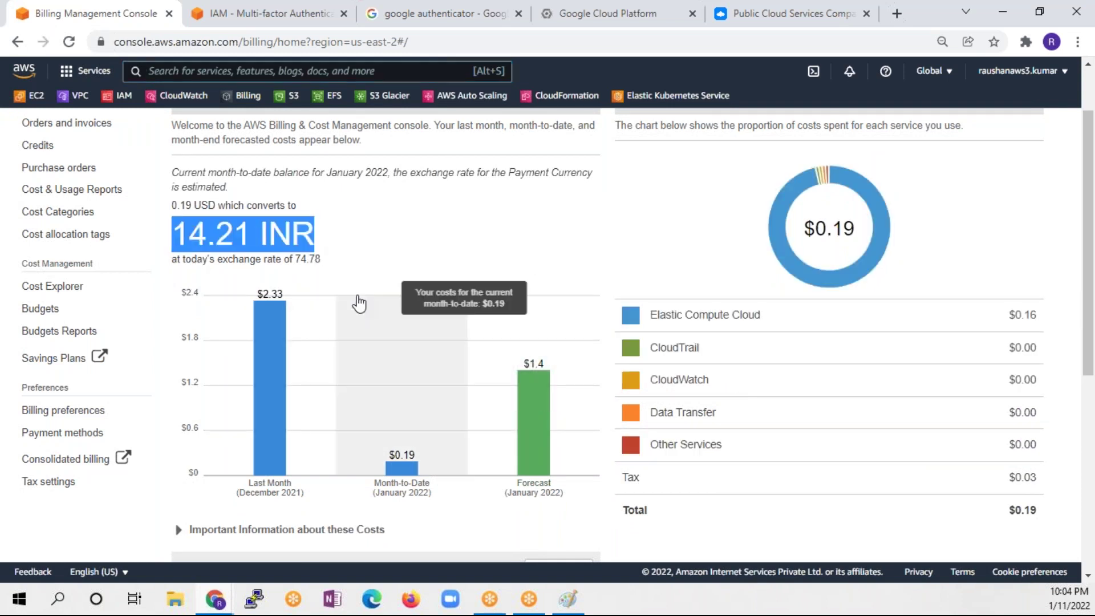
click(375, 238)
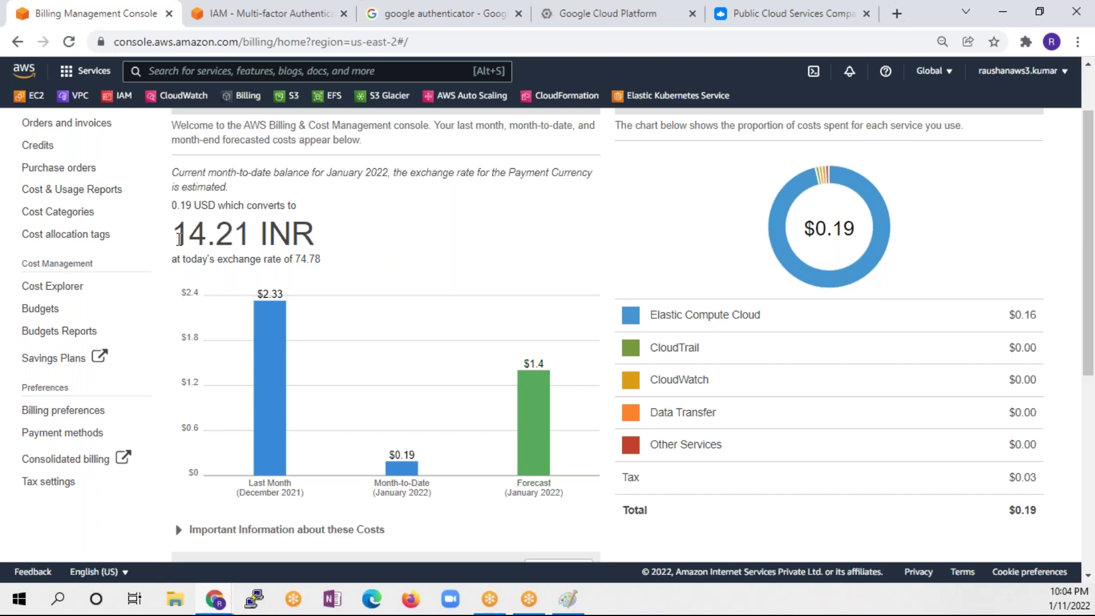
drag(172, 239, 317, 239)
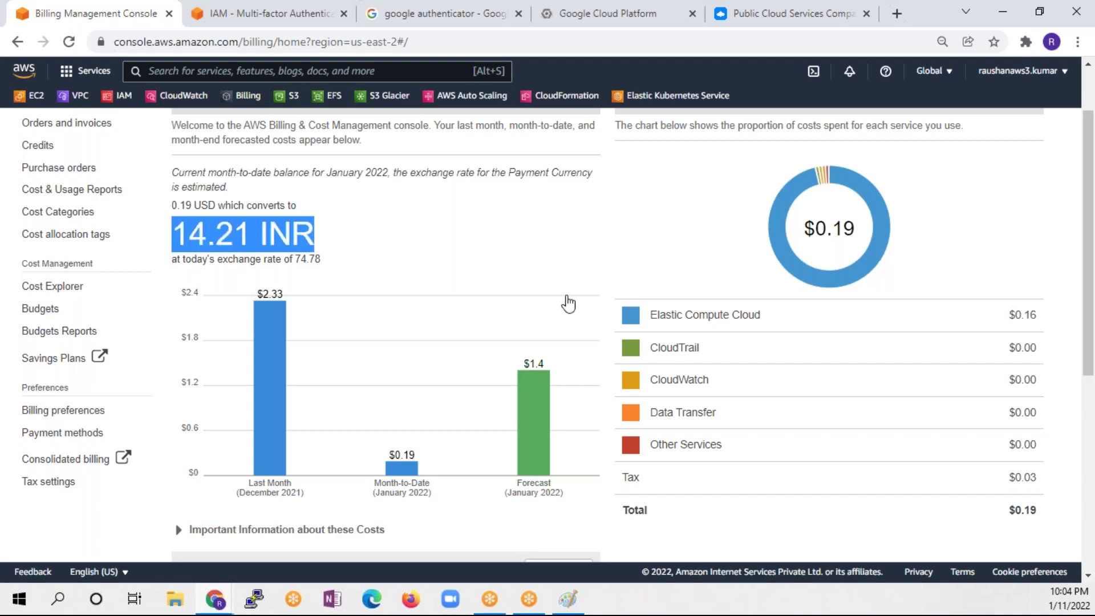
scroll(564, 303, up, 2)
scroll(547, 334, down, 7)
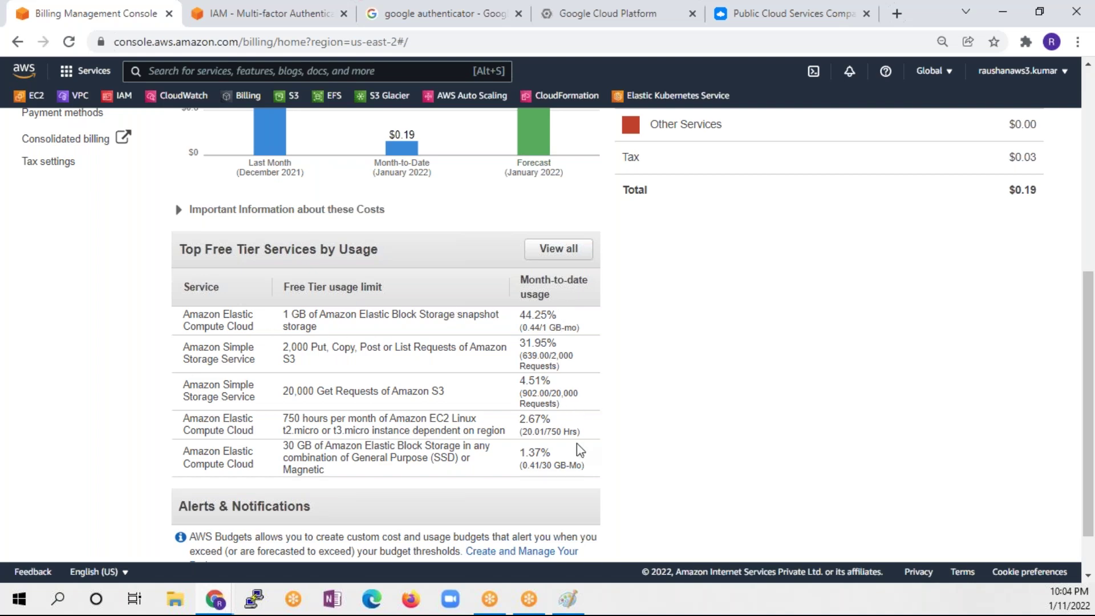
drag(584, 465, 181, 312)
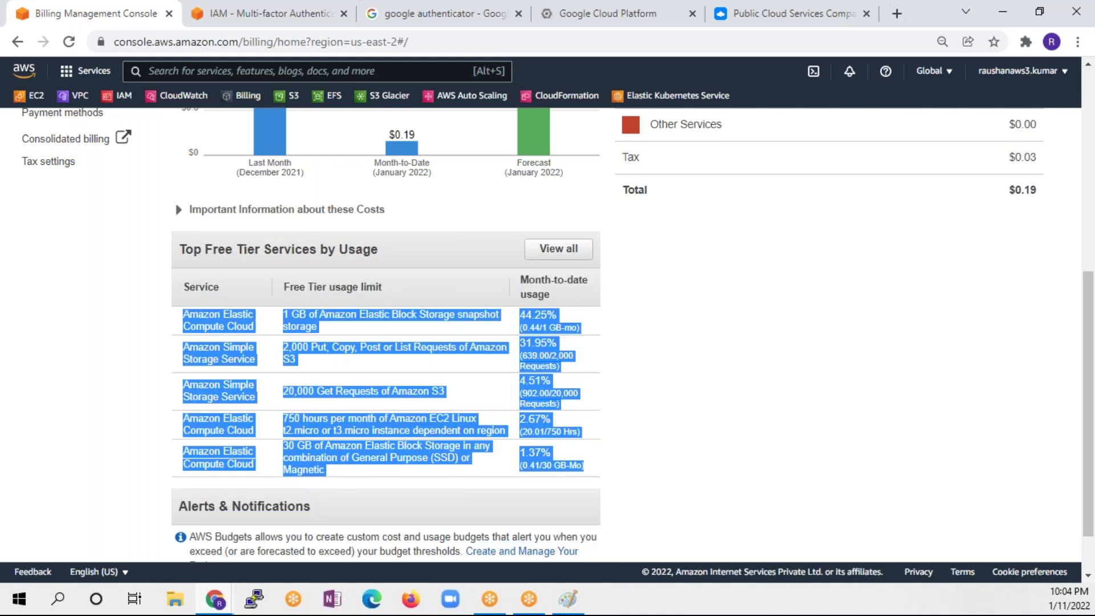
click(836, 391)
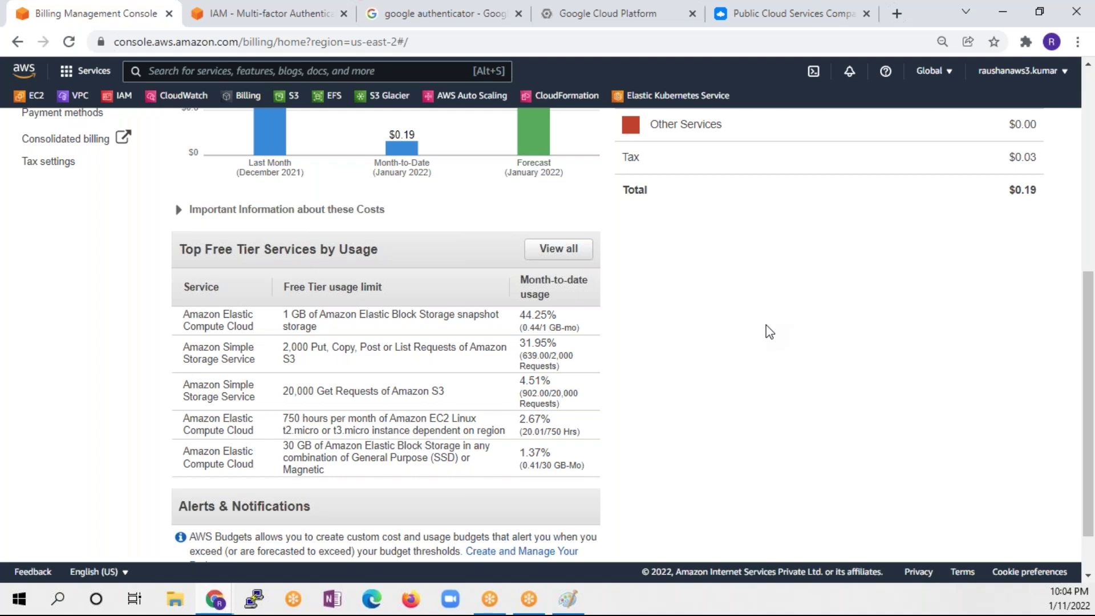
scroll(753, 325, up, 7)
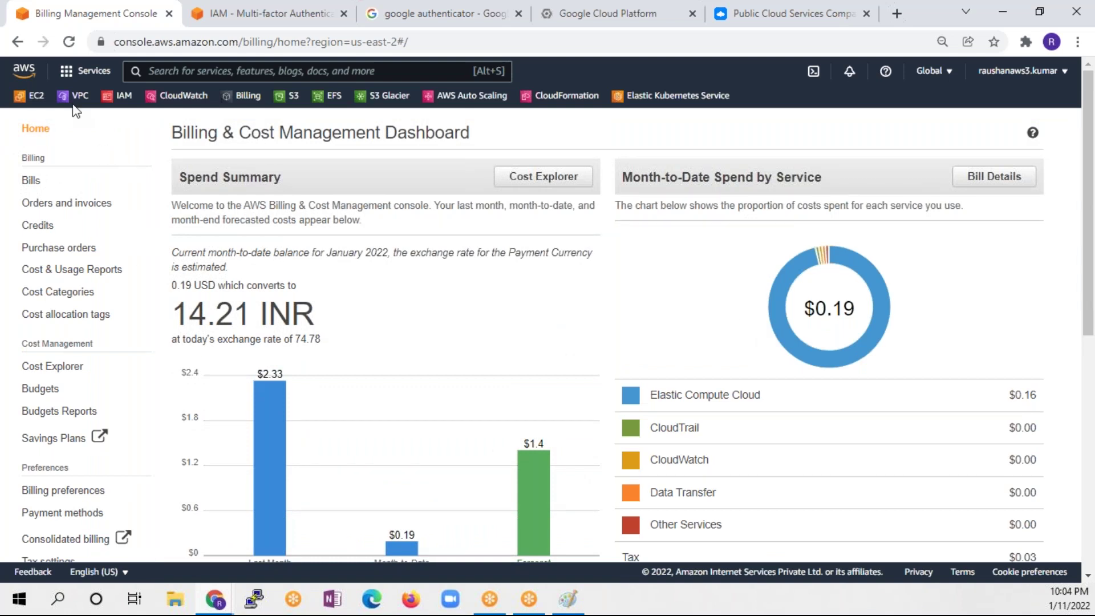
click(31, 70)
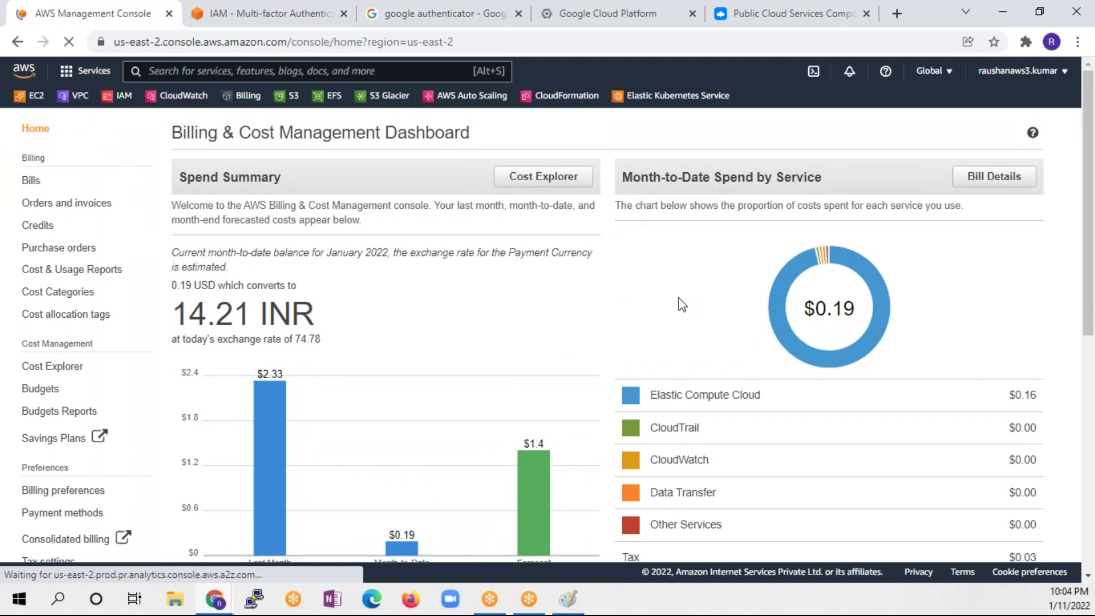